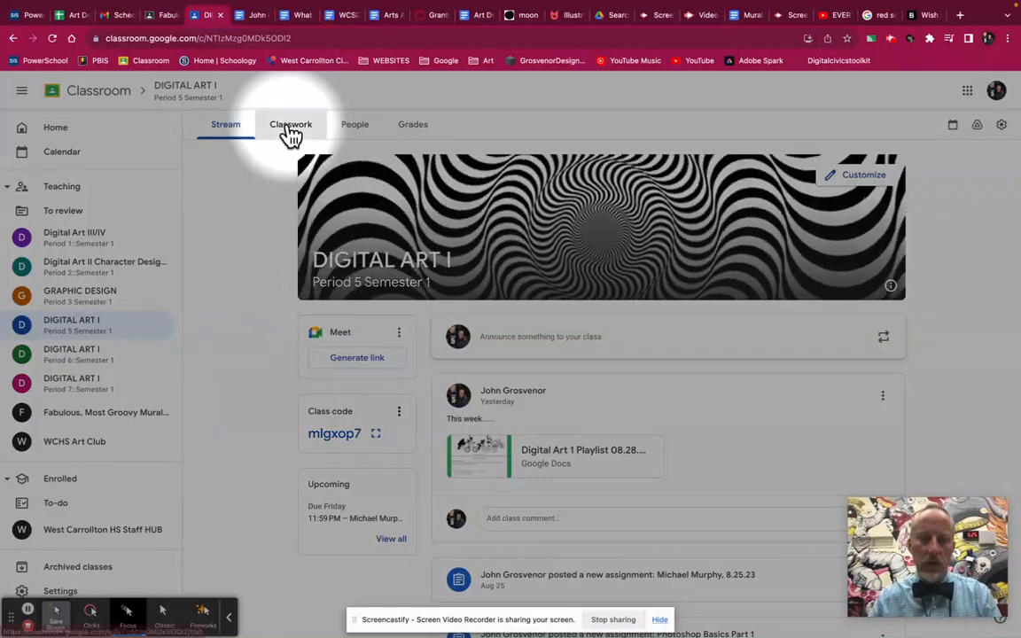
# Step: Open Red Scooter.jpg from the Images material in DIGITAL ART I's Module 1 classwork
pyautogui.click(290, 135)
pyautogui.scroll(-5, 420, 328)
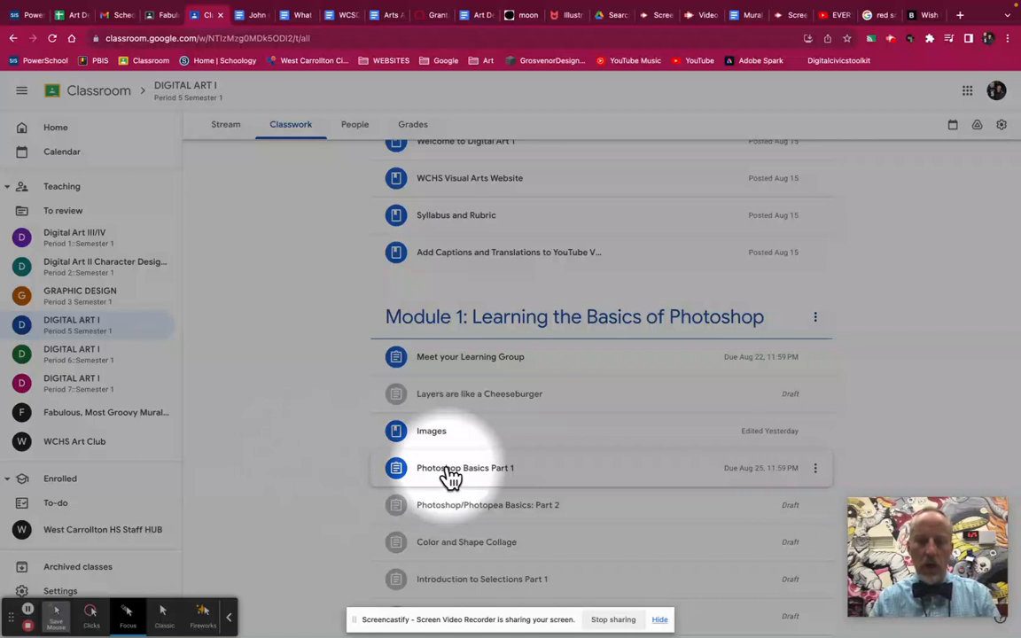
pyautogui.click(425, 435)
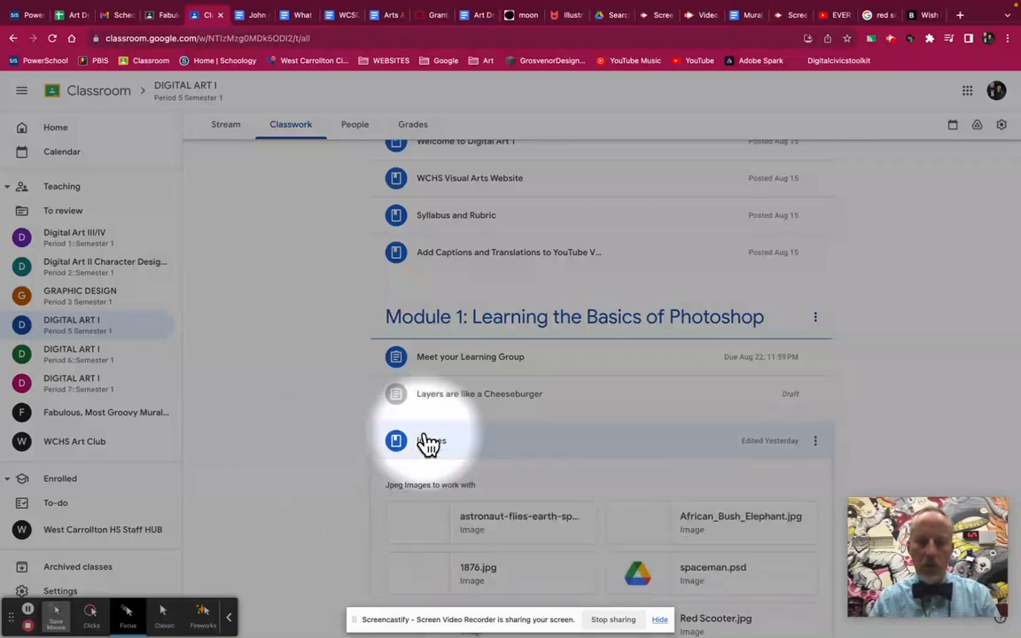
pyautogui.scroll(-2, 296, 447)
pyautogui.scroll(-2, 296, 450)
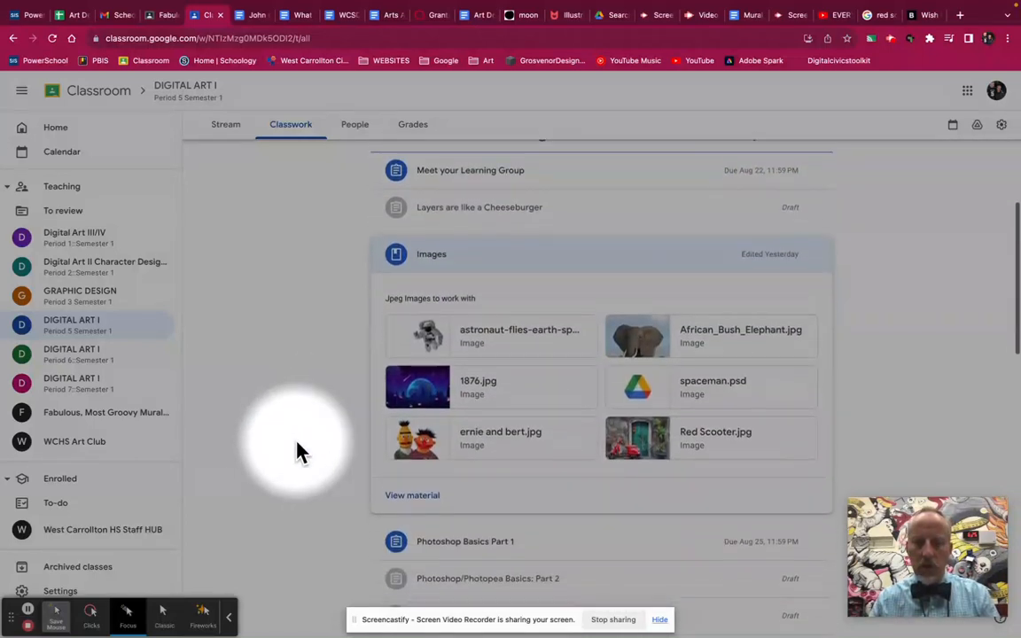
pyautogui.click(427, 467)
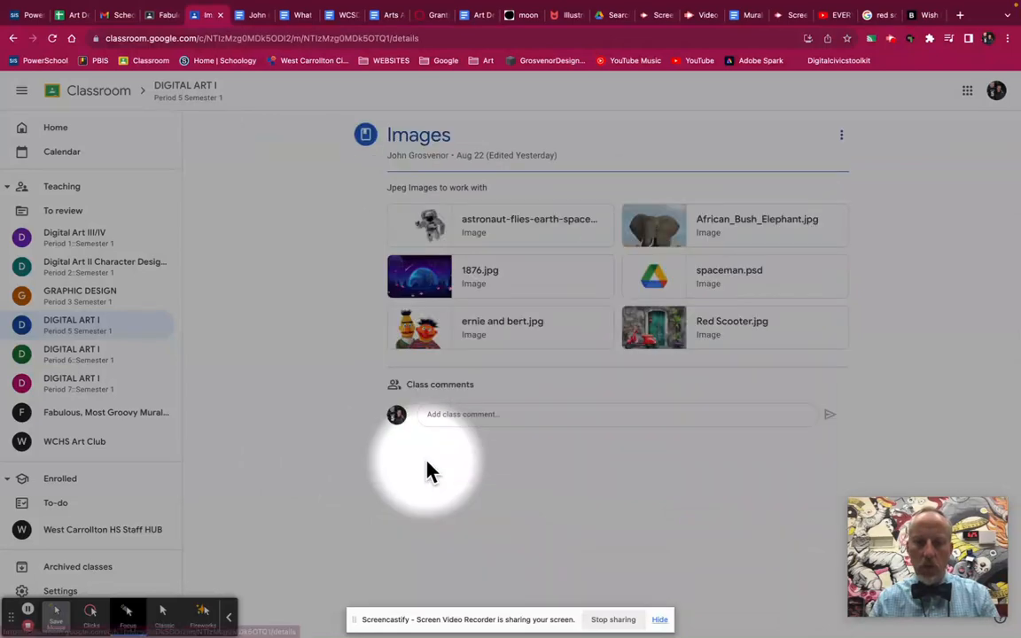
pyautogui.click(656, 341)
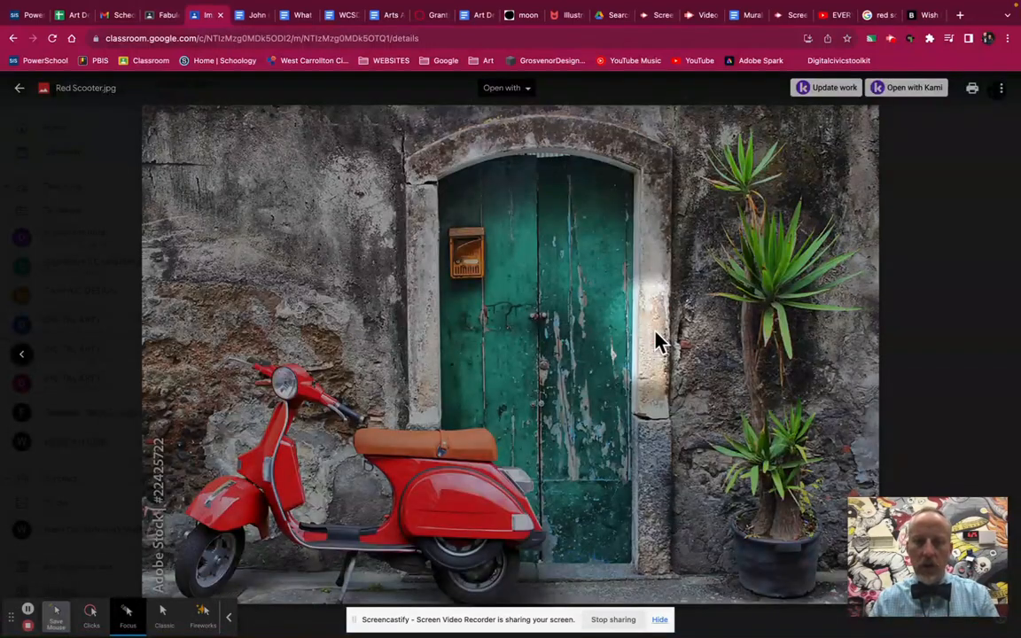
# Step: Copy the Red Scooter image to the clipboard and switch to Photoshop
pyautogui.rightClick(459, 330)
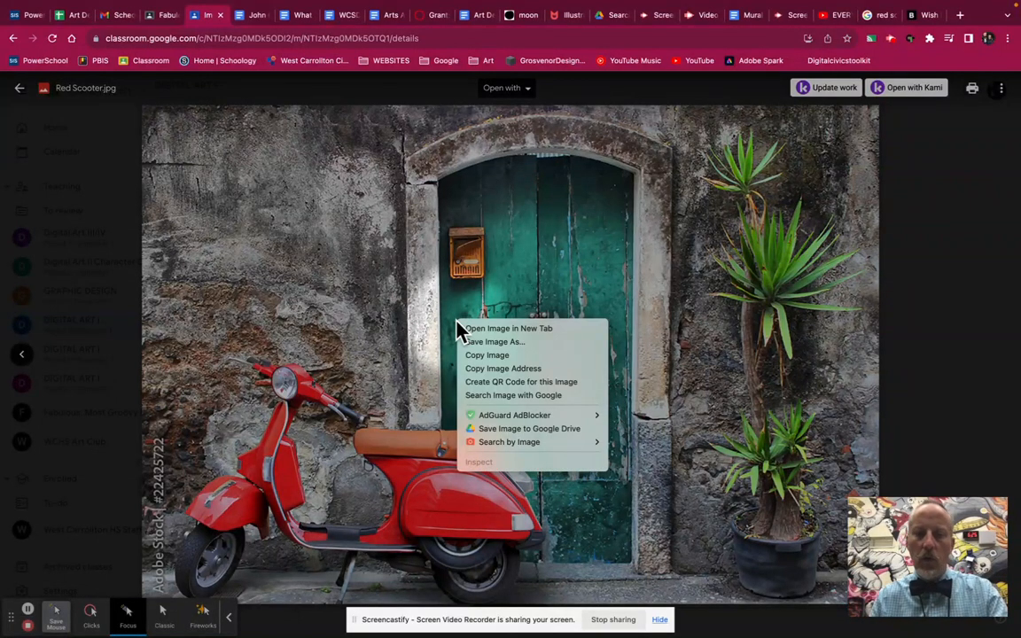
pyautogui.click(520, 356)
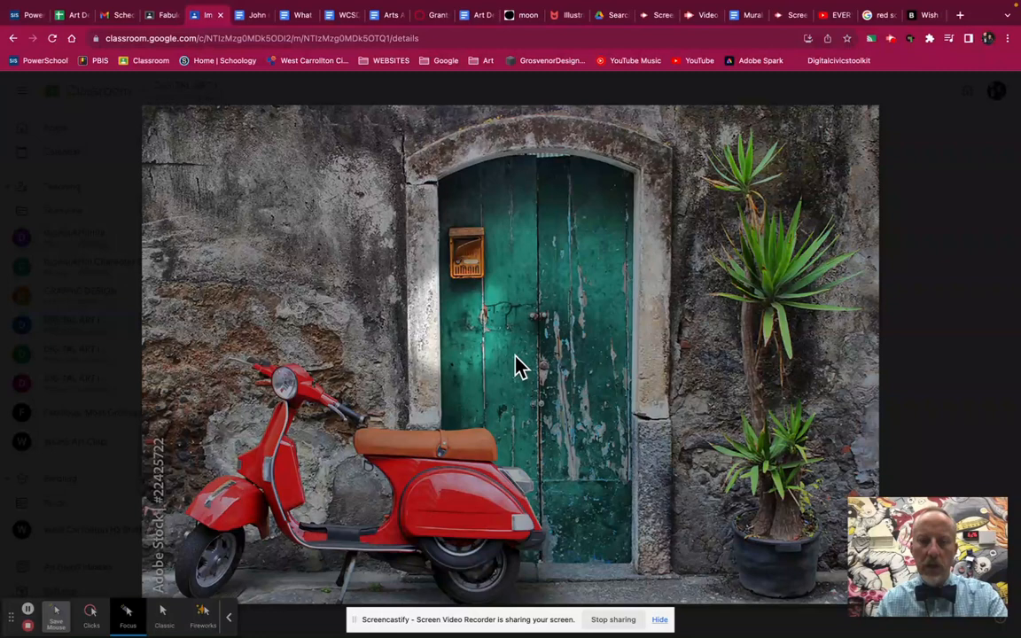
pyautogui.press('super+Tab')
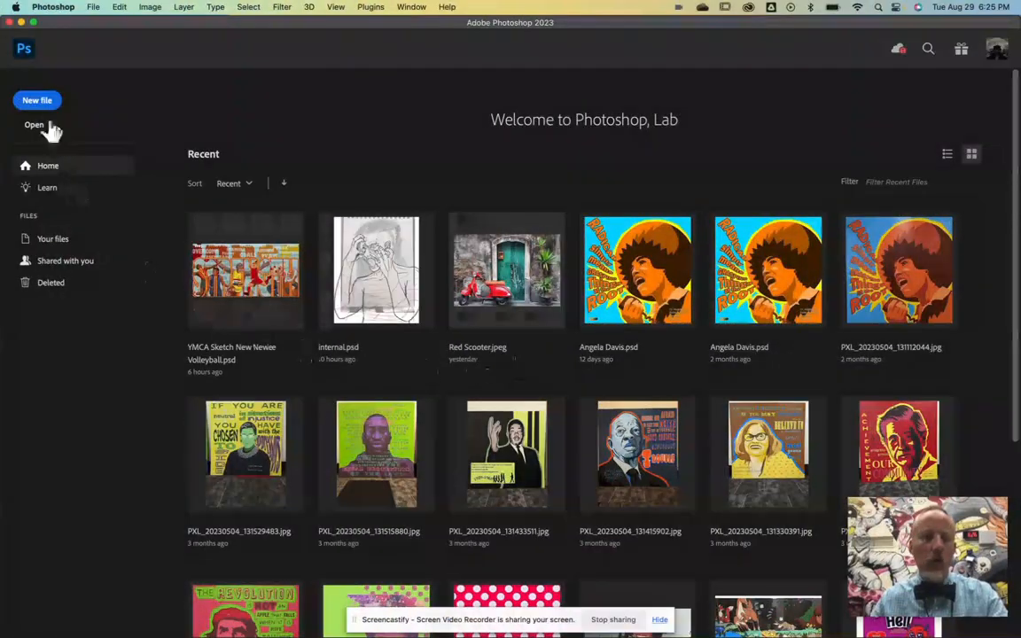
# Step: Start a new document with a custom name and measure it in inches
pyautogui.click(41, 103)
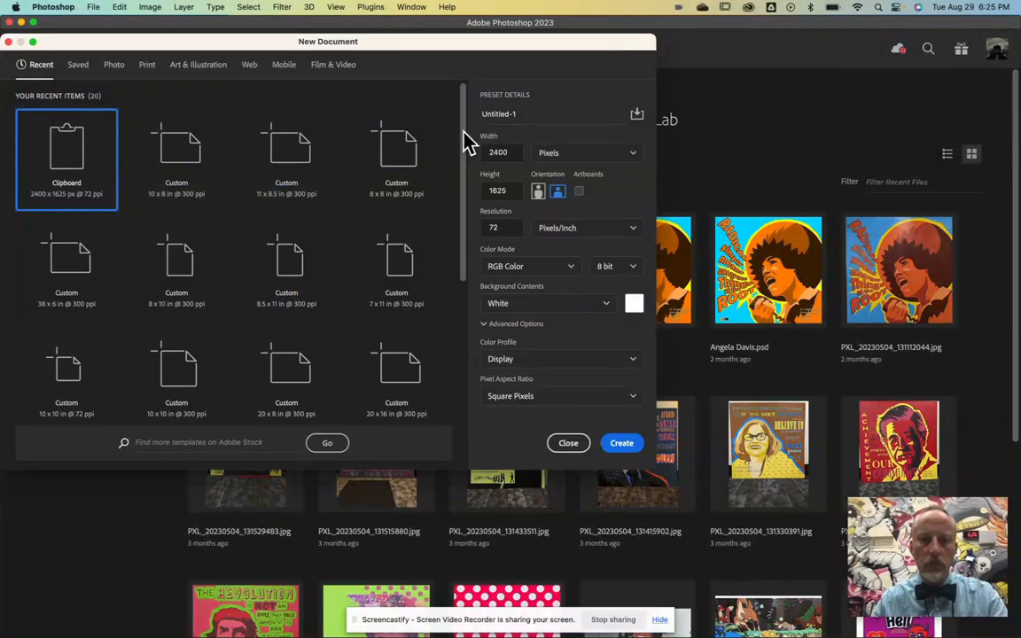
pyautogui.doubleClick(507, 114)
pyautogui.moveTo(507, 114); pyautogui.dragTo(546, 107)
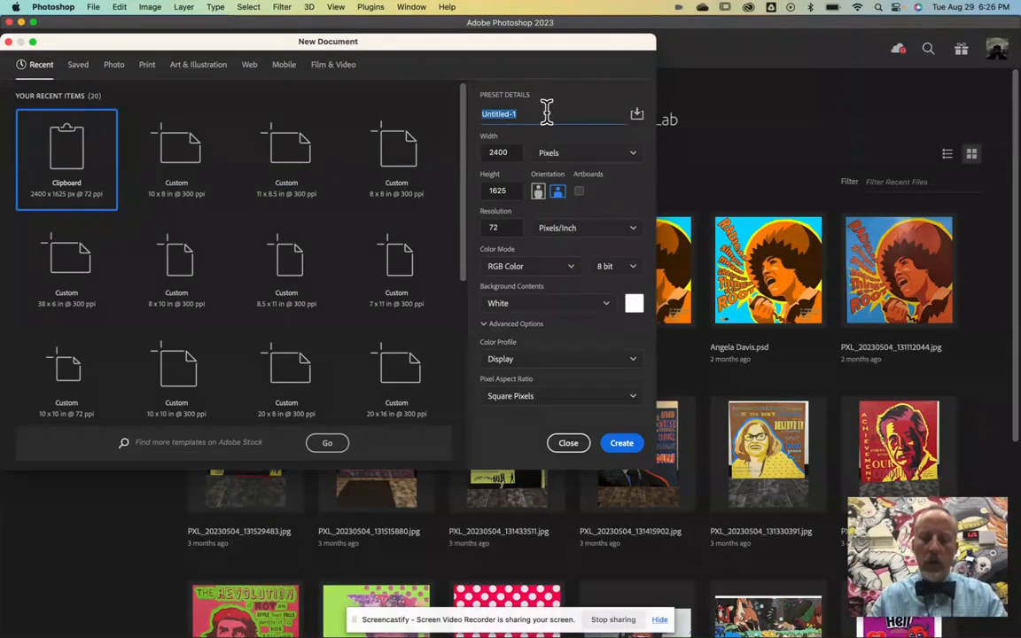
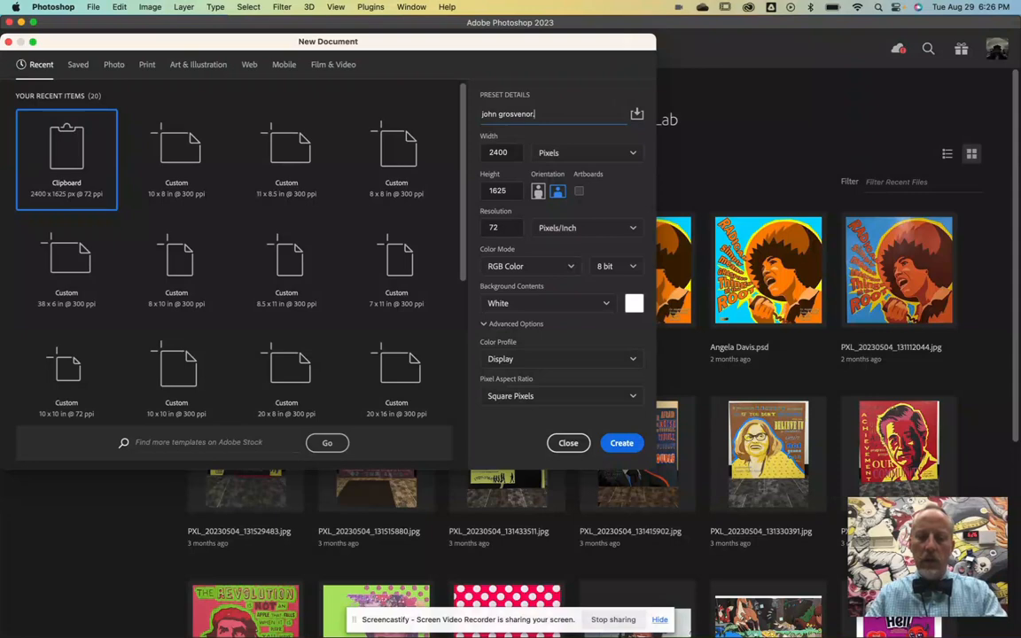
pyautogui.click(572, 156)
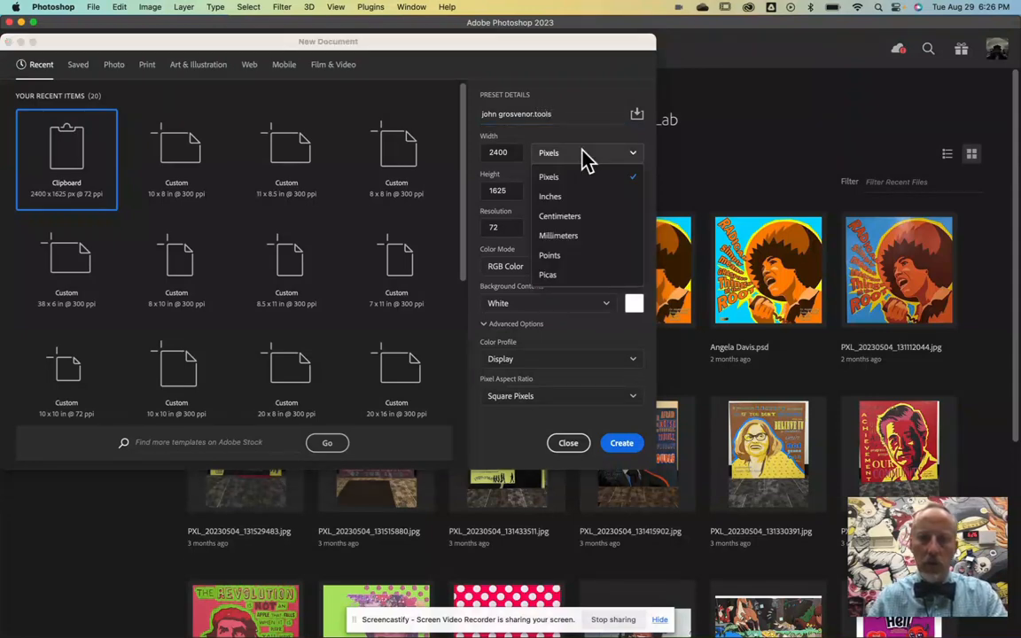
pyautogui.click(554, 194)
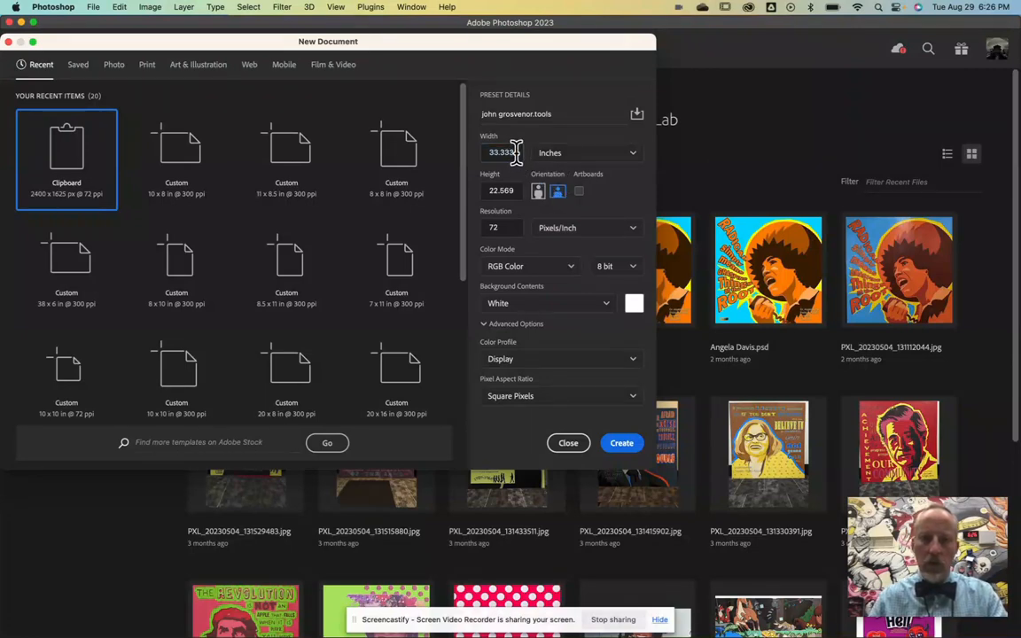
# Step: Set the document width to 10 and height to 8 inches, then select the resolution value
pyautogui.click(516, 153)
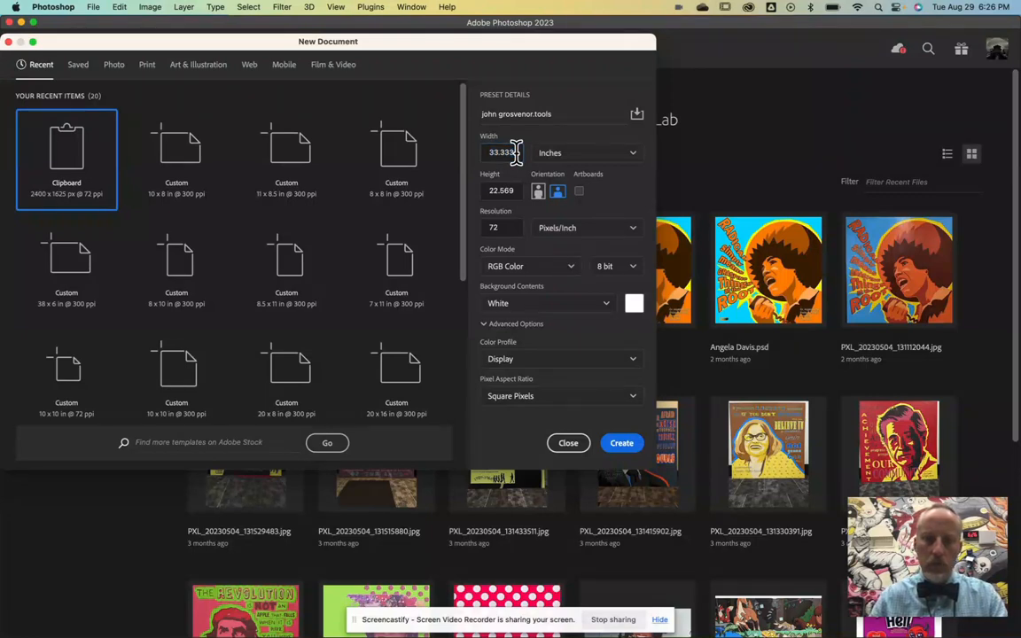
pyautogui.click(496, 153)
pyautogui.write('10')
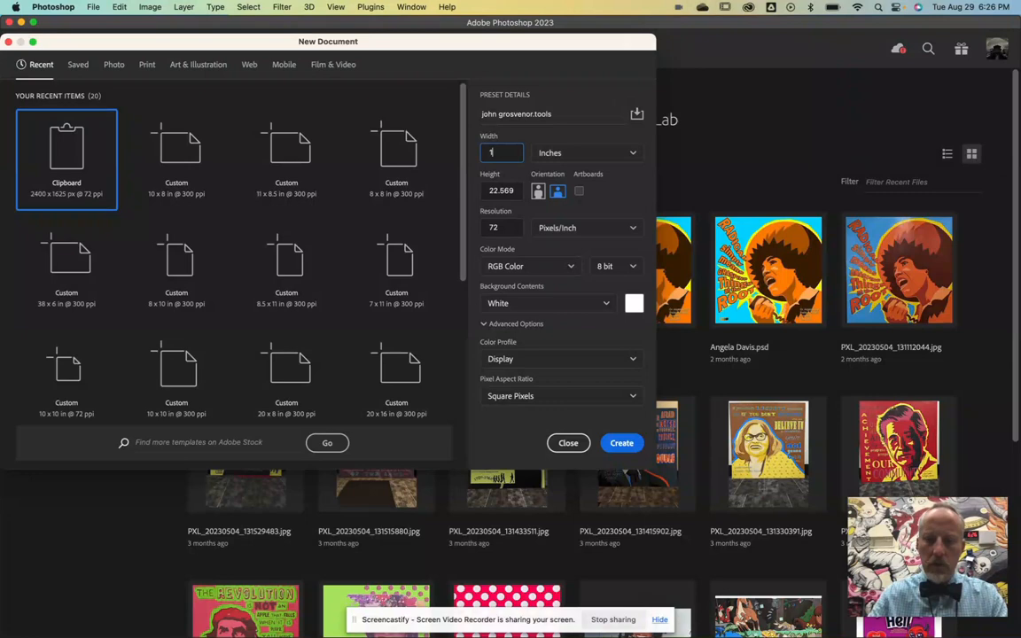
pyautogui.click(503, 190)
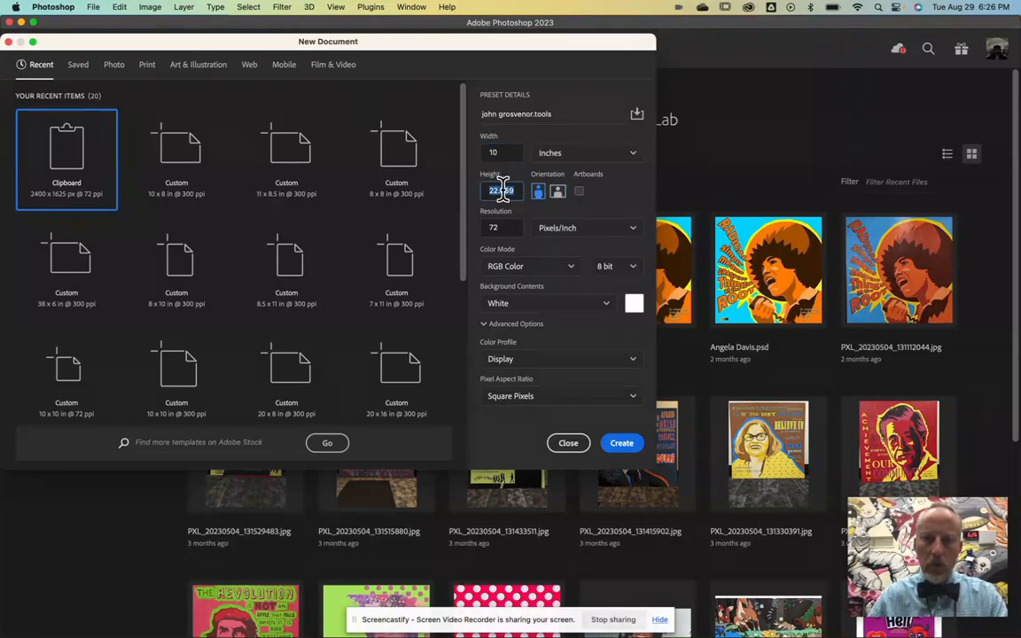
pyautogui.write('8')
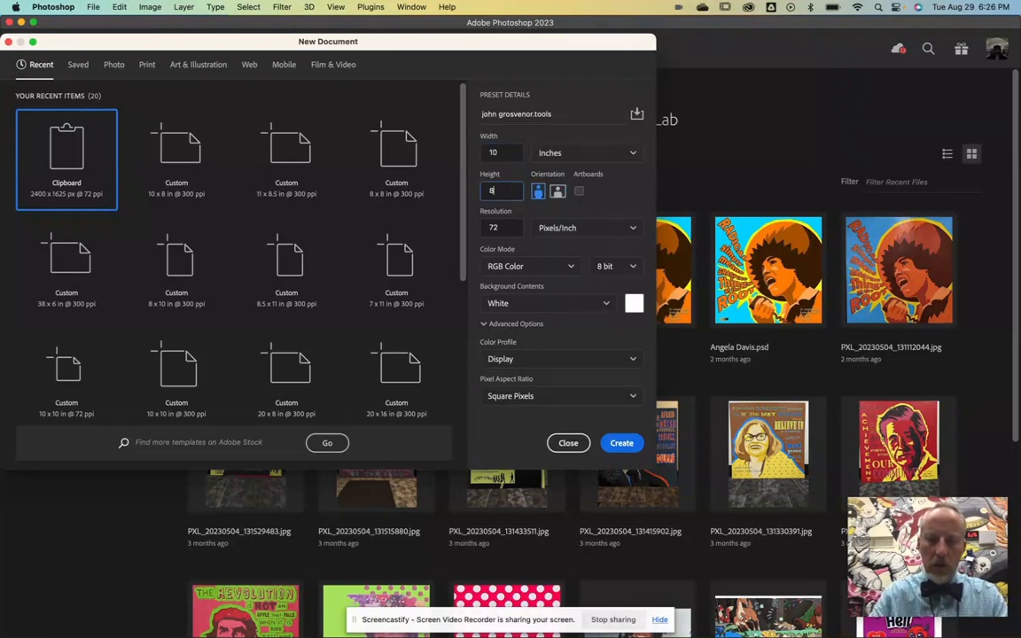
pyautogui.click(505, 227)
# Step: Set resolution to 300 pixels/inch, create the document, and paste the scooter photo as Layer 1
pyautogui.write('300')
pyautogui.click(632, 445)
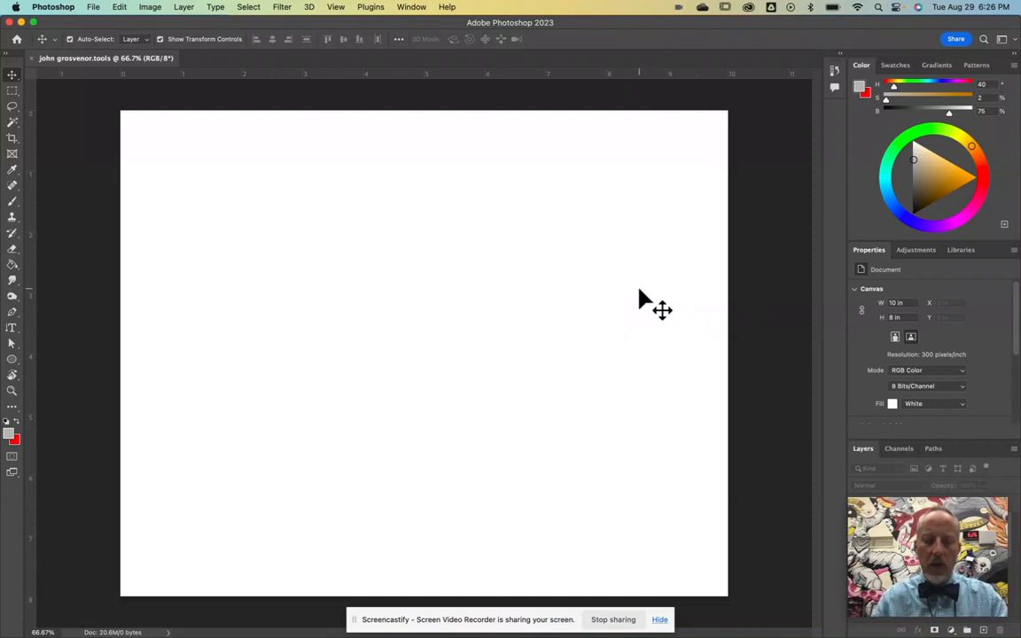
pyautogui.press('super+v')
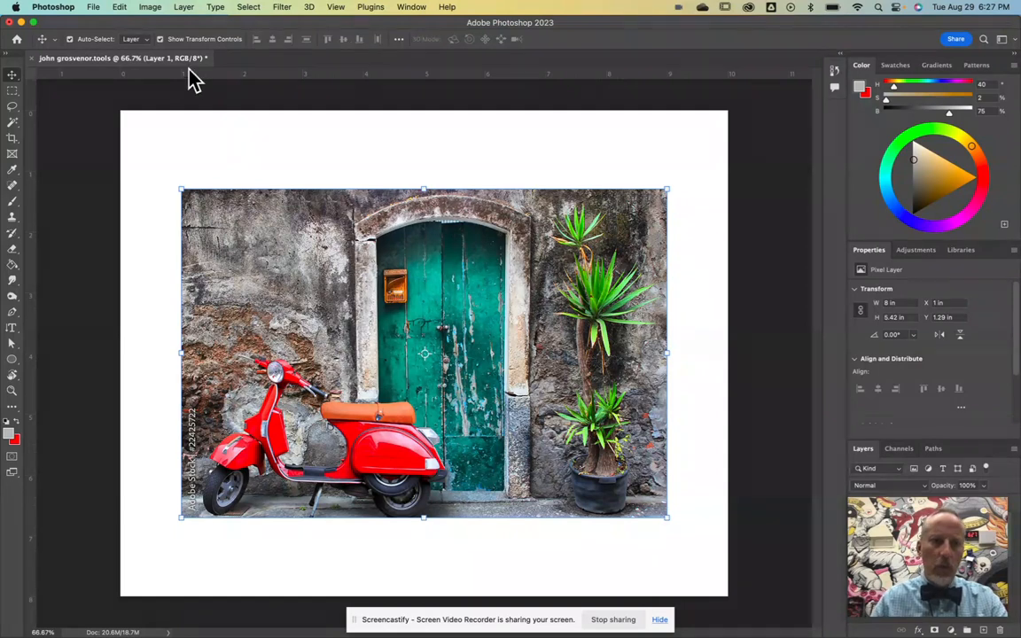
# Step: Test scaling and rotating with undo, then enlarge the photo to 9.99 x 6.76 inches and commit
pyautogui.click(161, 40)
pyautogui.click(160, 40)
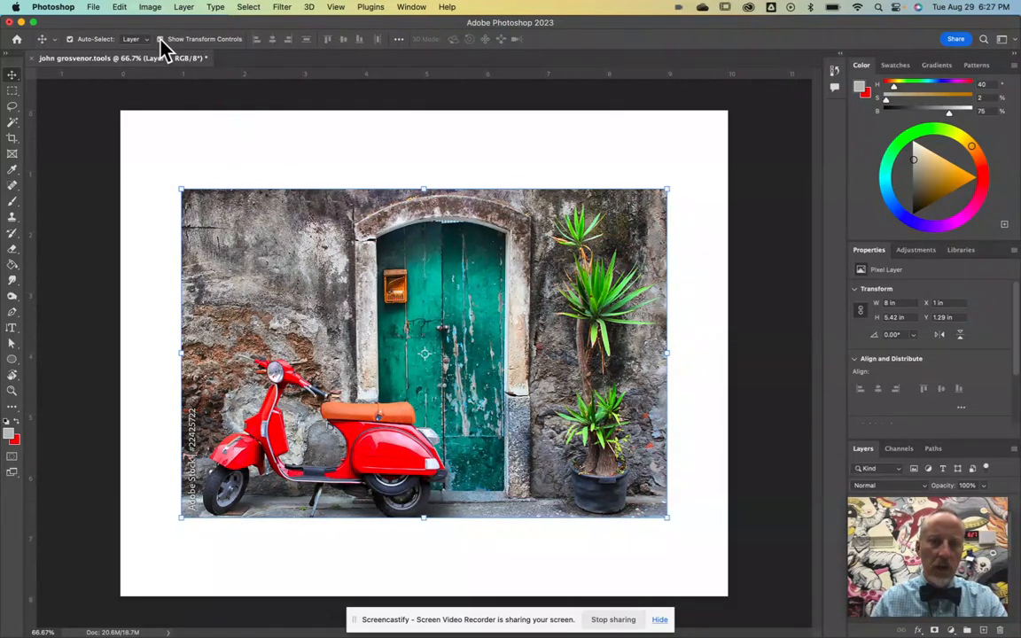
pyautogui.moveTo(181, 189); pyautogui.dragTo(238, 238)
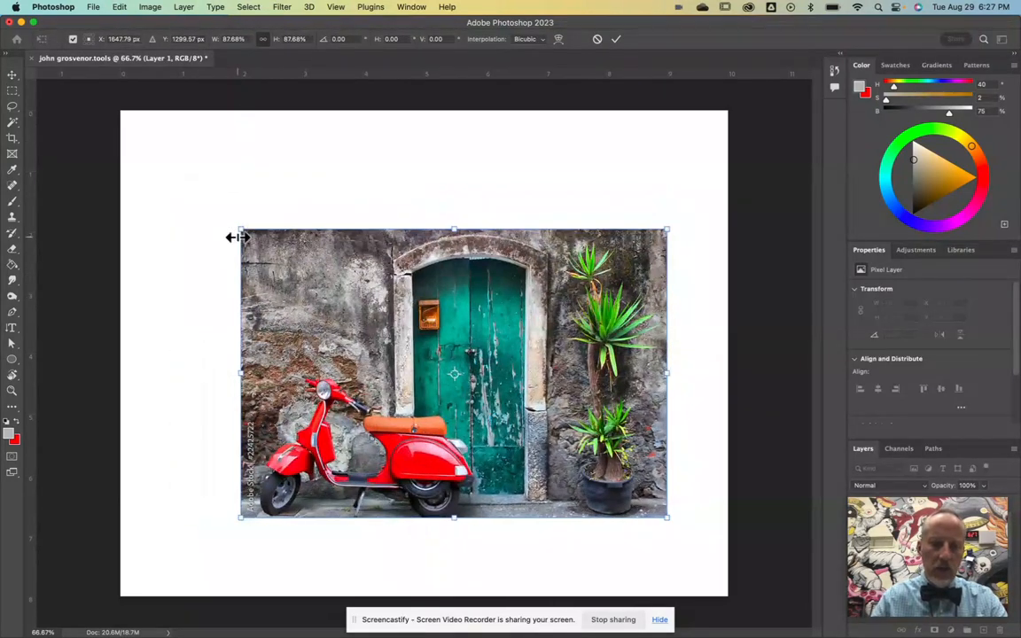
pyautogui.press('super+z')
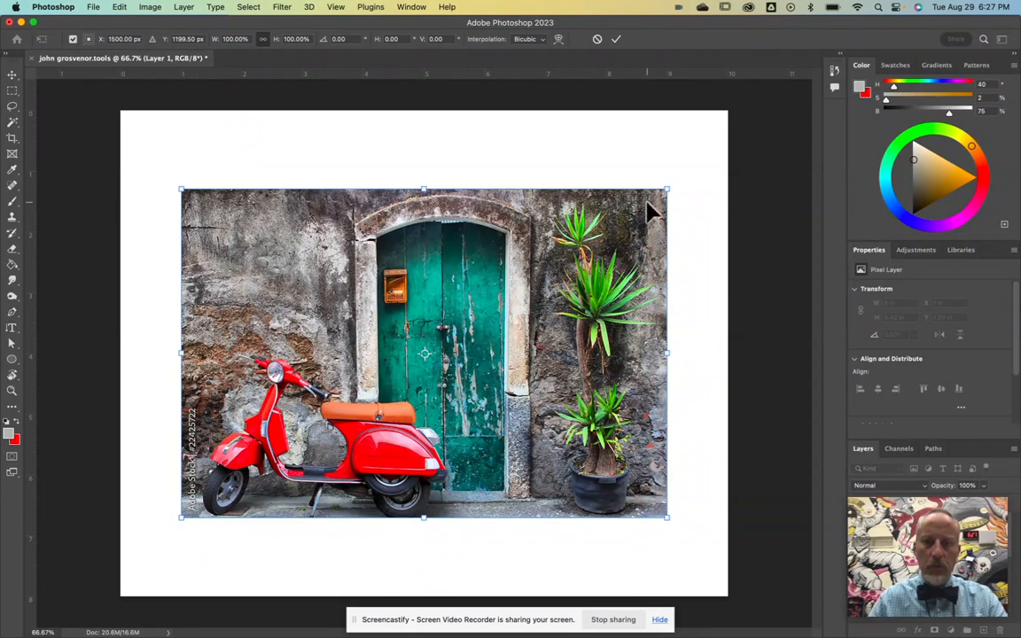
pyautogui.moveTo(677, 177); pyautogui.dragTo(671, 222)
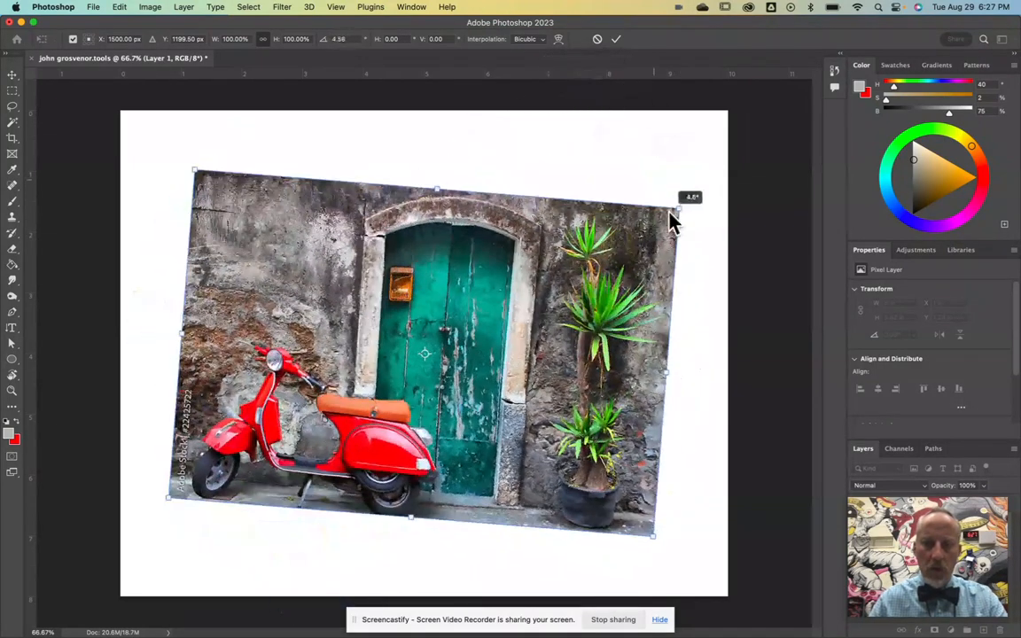
pyautogui.press('super+z')
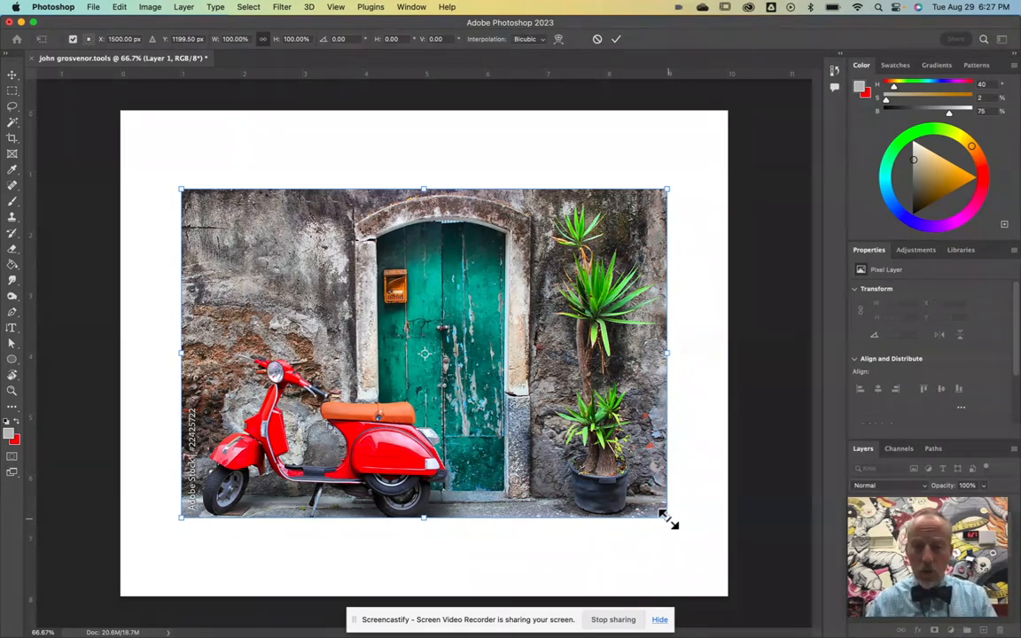
pyautogui.moveTo(669, 521); pyautogui.dragTo(722, 564)
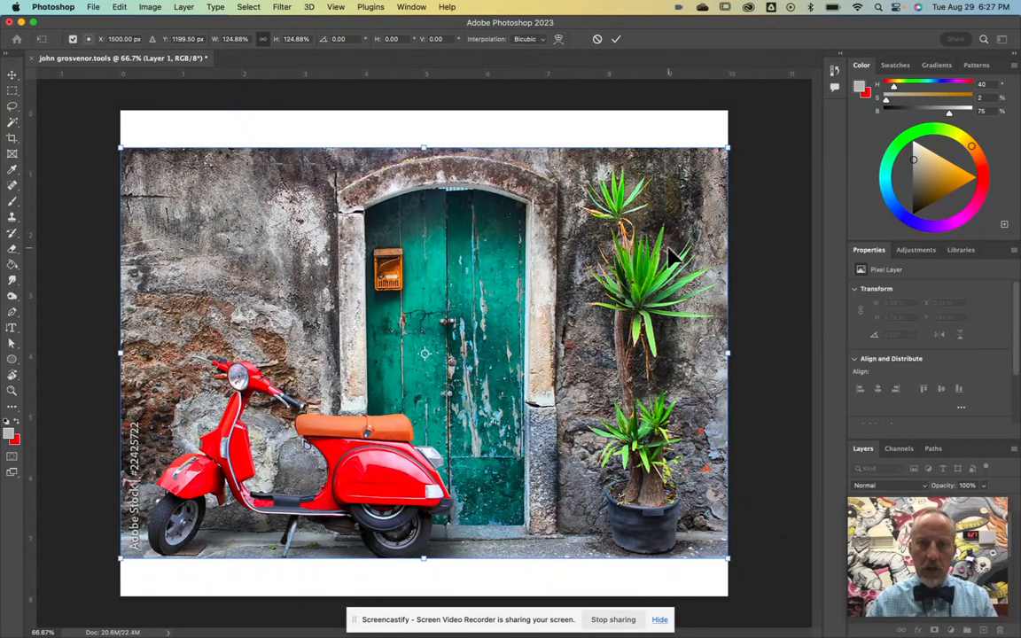
pyautogui.click(618, 40)
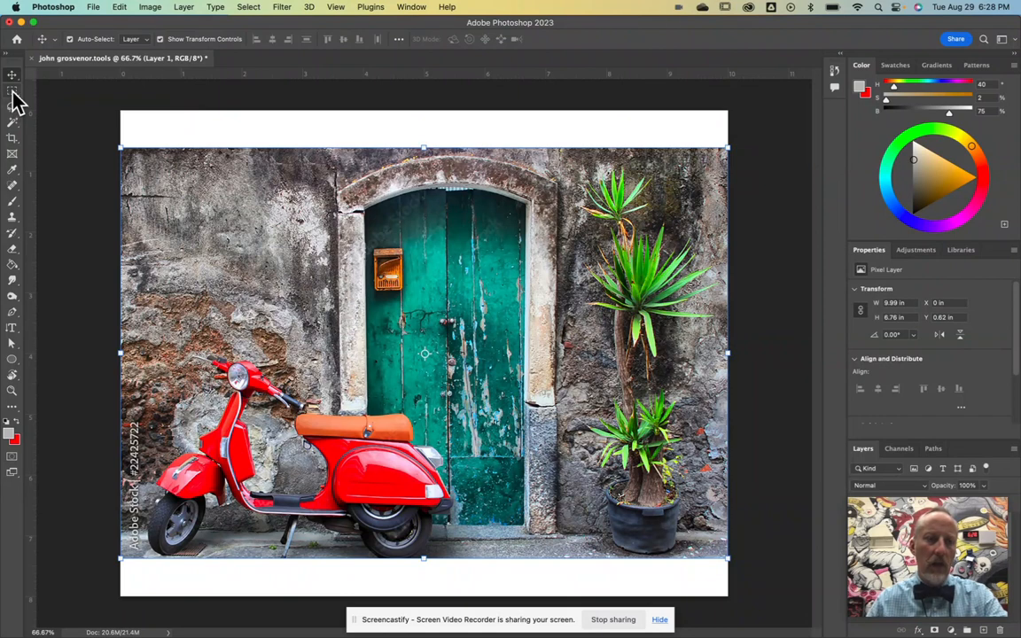
# Step: Try rectangular and elliptical marquee selections on the upper-left stone wall
pyautogui.click(13, 94)
pyautogui.click(13, 94)
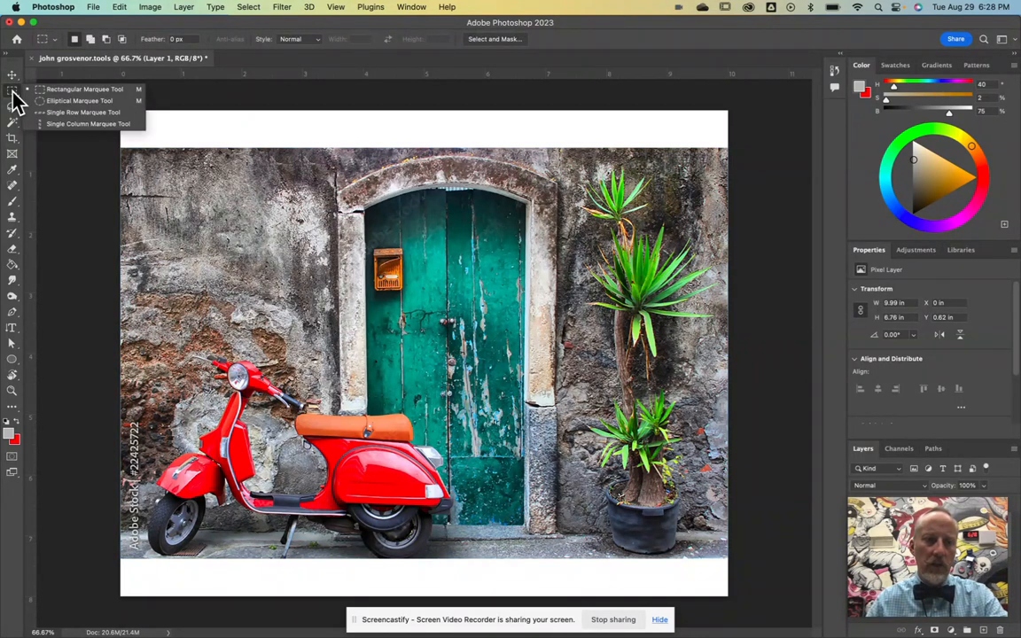
pyautogui.click(61, 91)
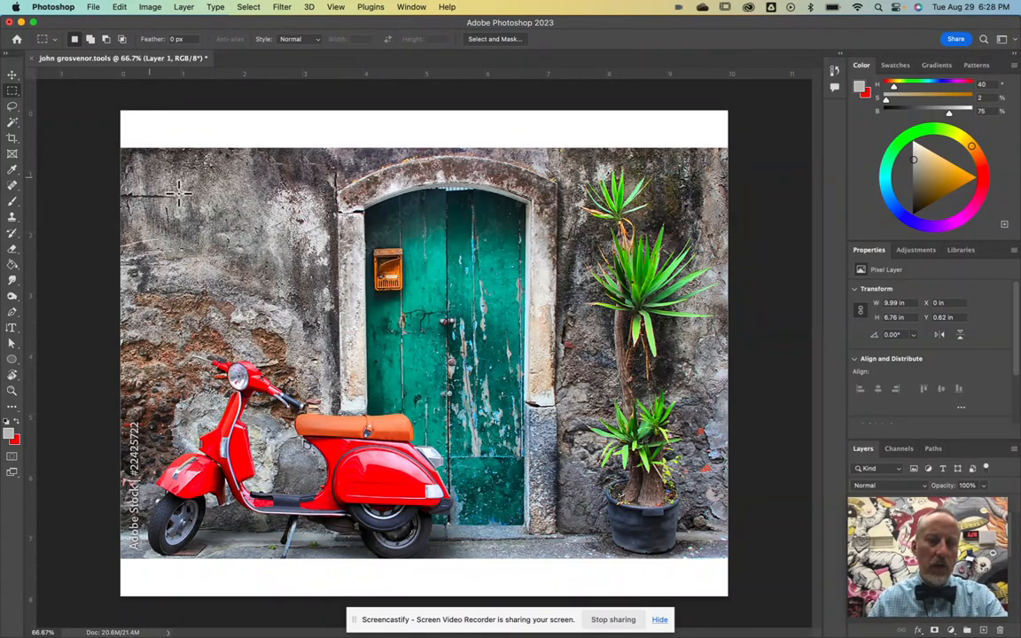
pyautogui.moveTo(183, 213); pyautogui.dragTo(306, 300)
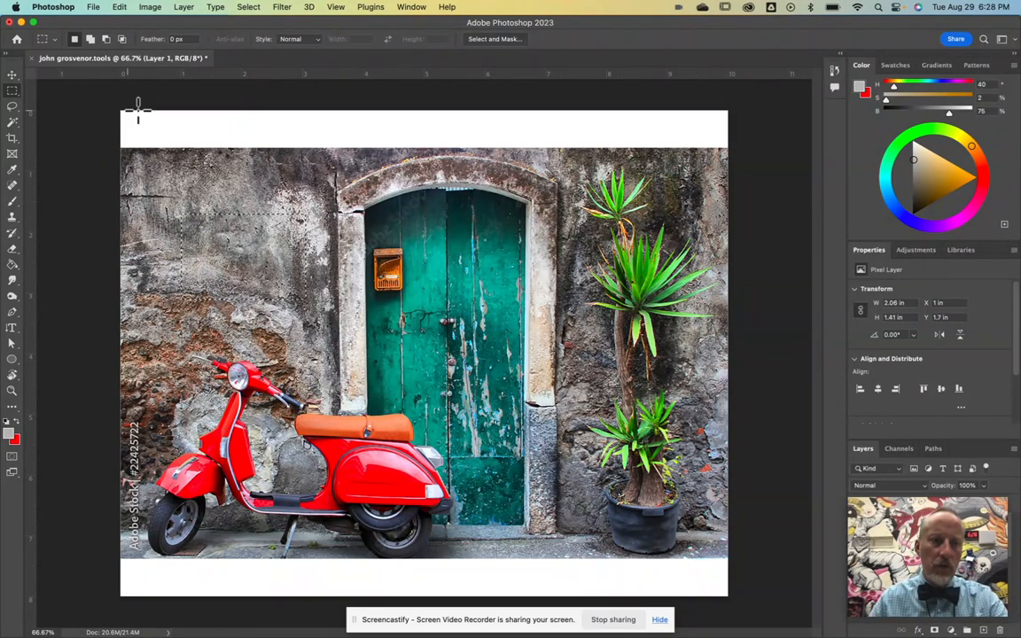
pyautogui.click(11, 92)
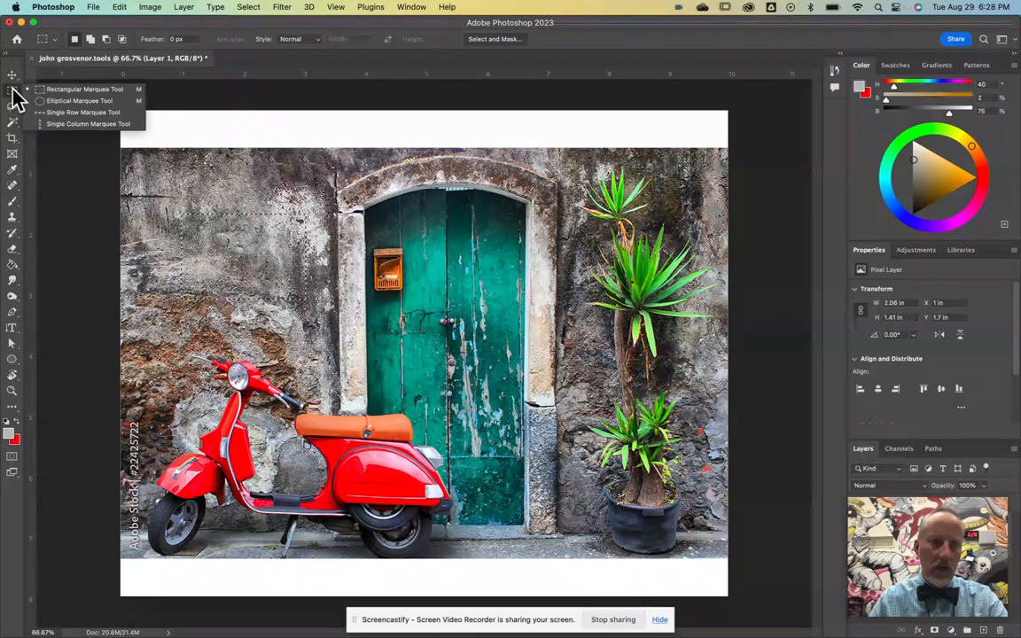
pyautogui.click(50, 102)
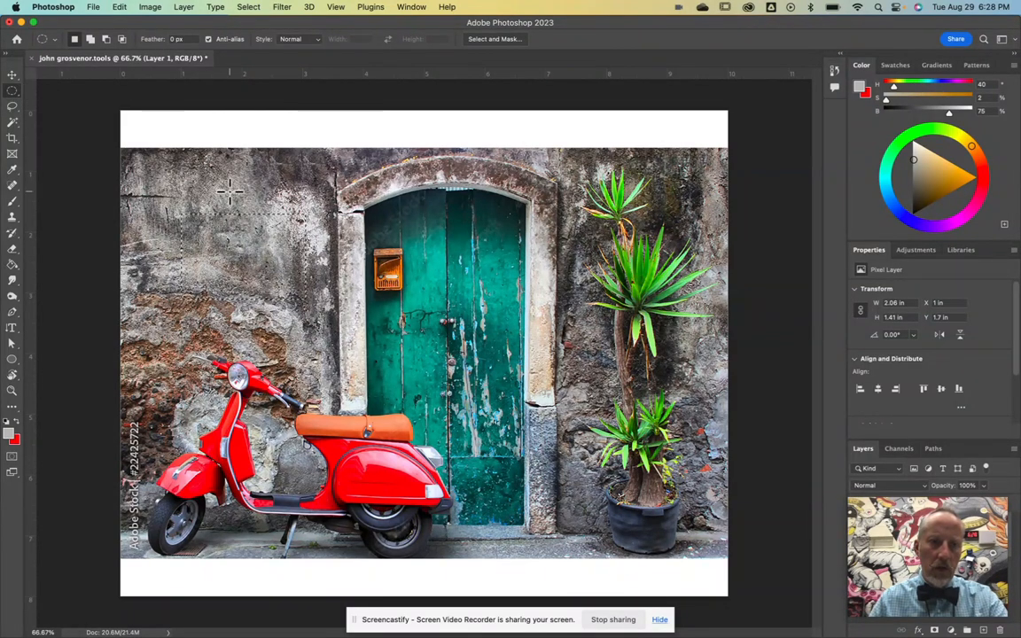
pyautogui.moveTo(211, 186); pyautogui.dragTo(320, 291)
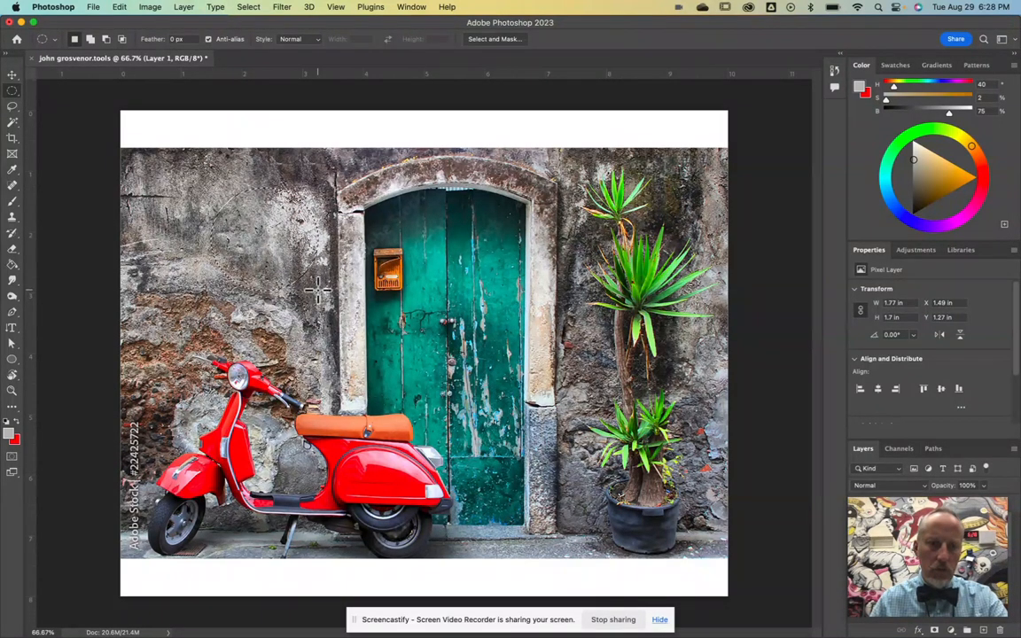
# Step: Select a rectangle of wall left of the door, fill it white, and deselect
pyautogui.click(12, 94)
pyautogui.click(45, 91)
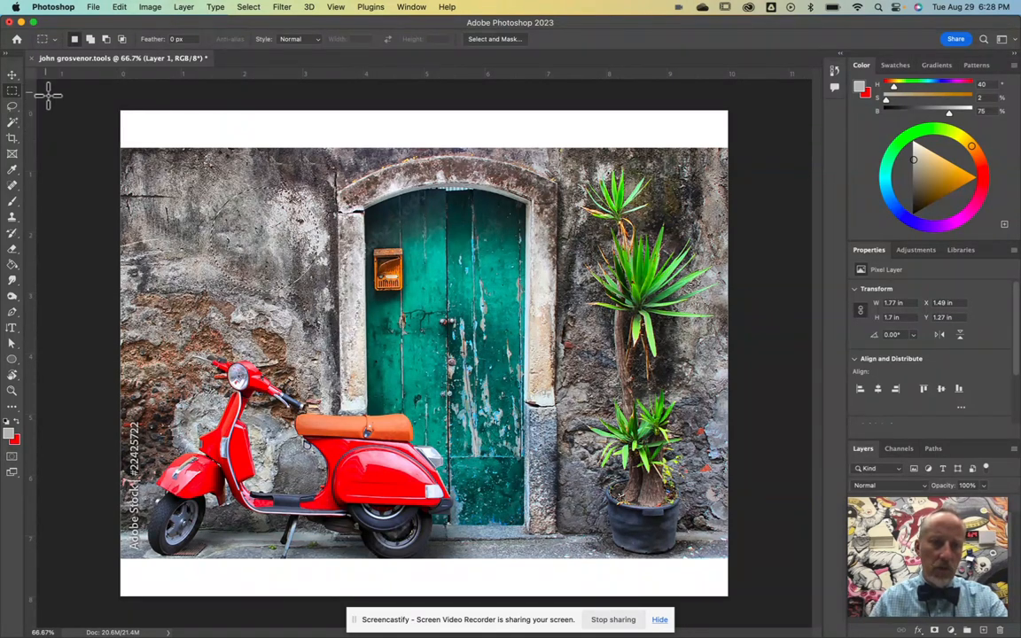
pyautogui.moveTo(177, 195); pyautogui.dragTo(307, 277)
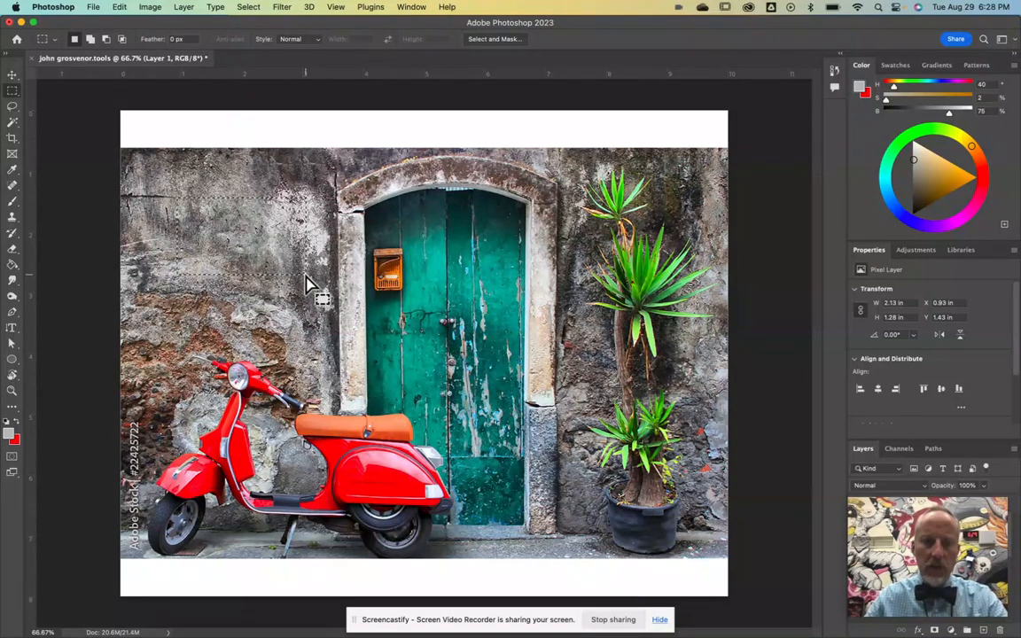
pyautogui.press('Delete')
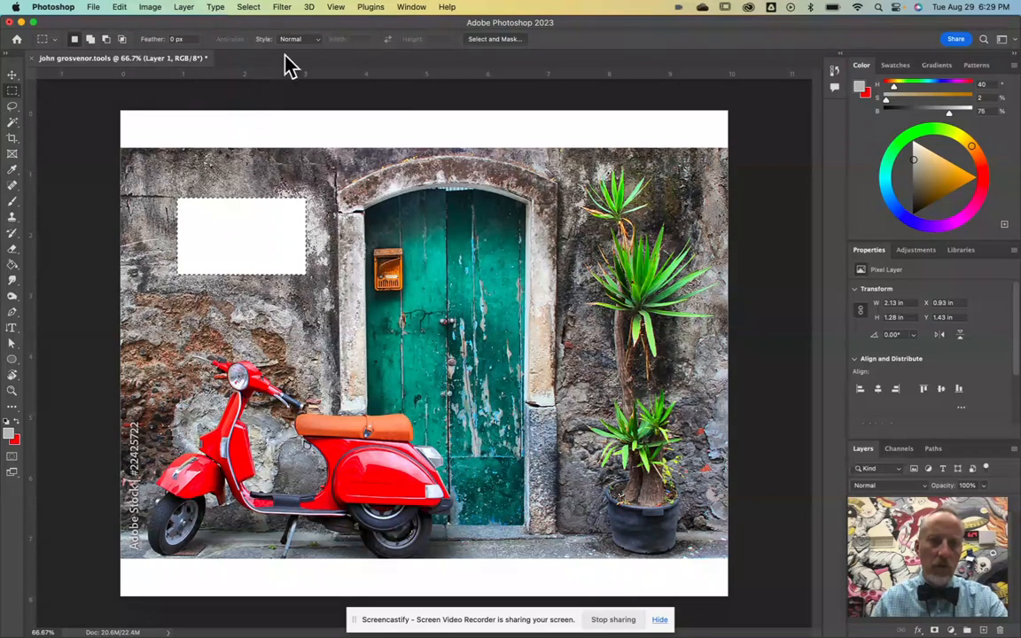
pyautogui.click(249, 8)
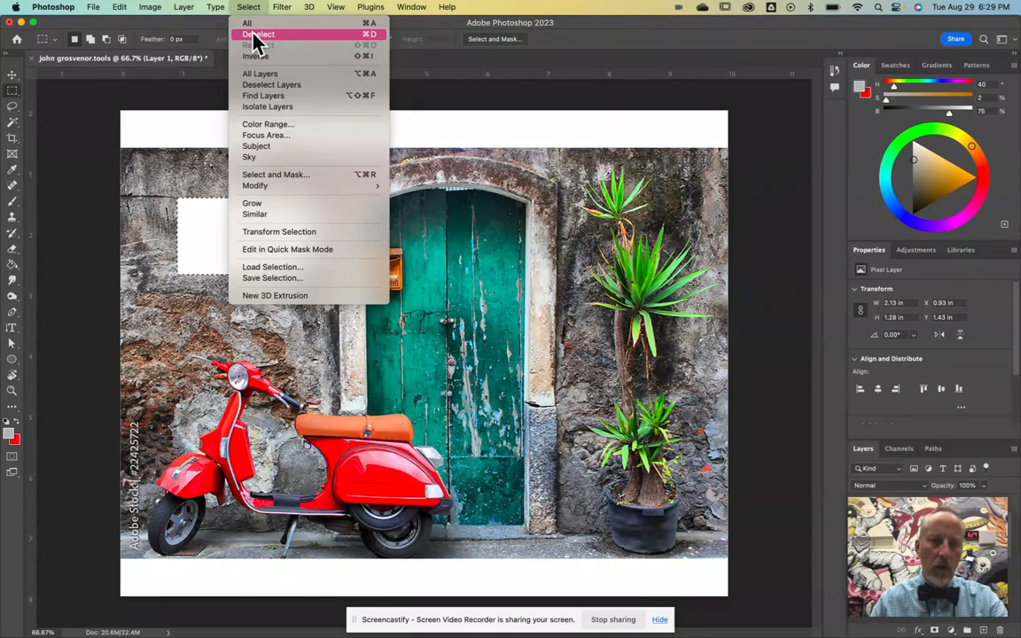
pyautogui.click(255, 35)
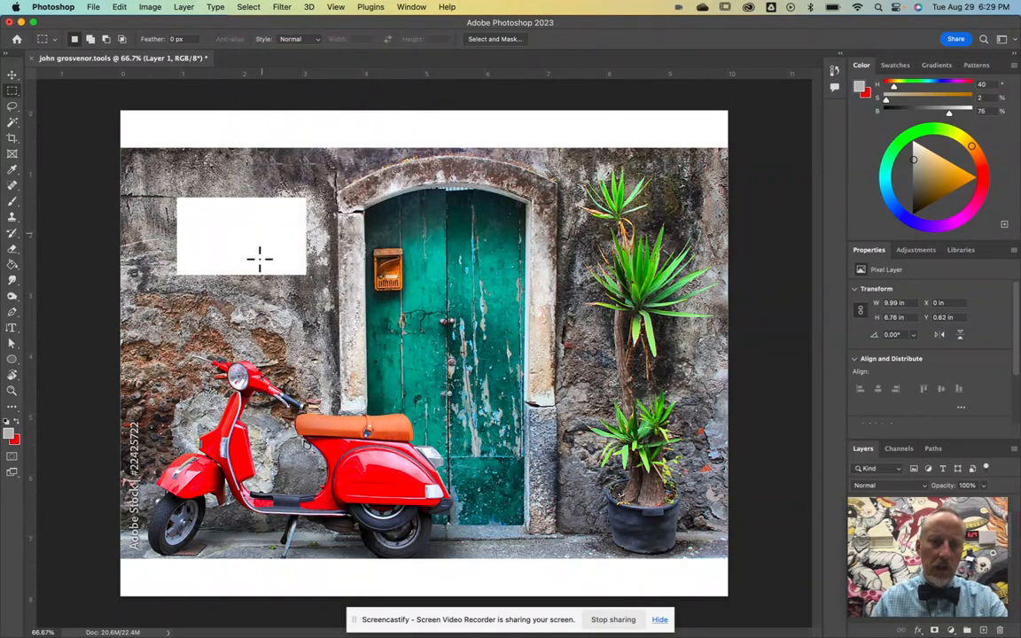
# Step: Trace a freehand Lasso selection across the green door near the mailbox
pyautogui.click(11, 108)
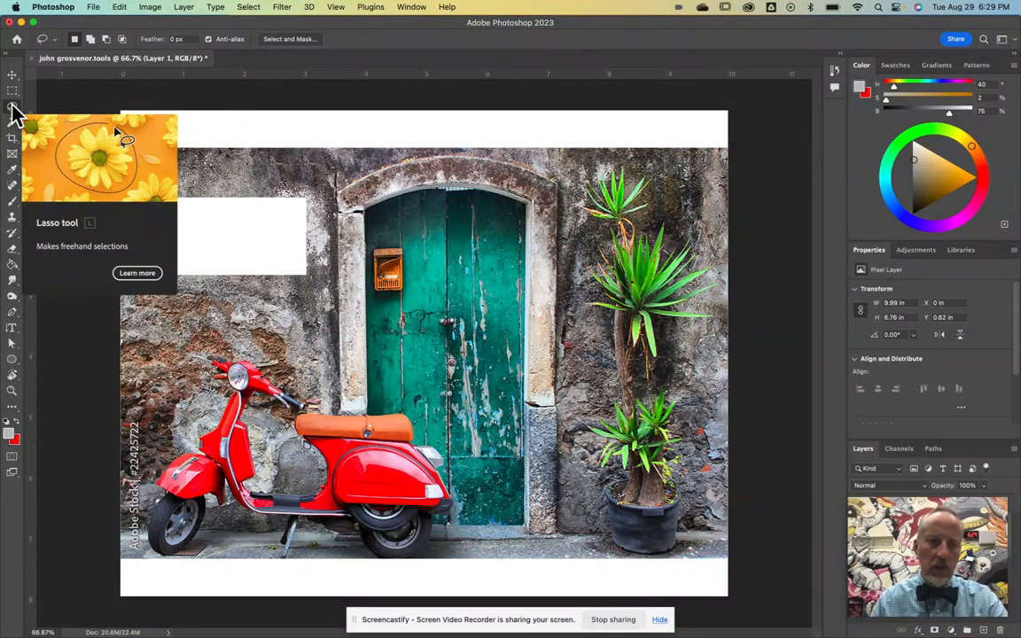
pyautogui.click(11, 107)
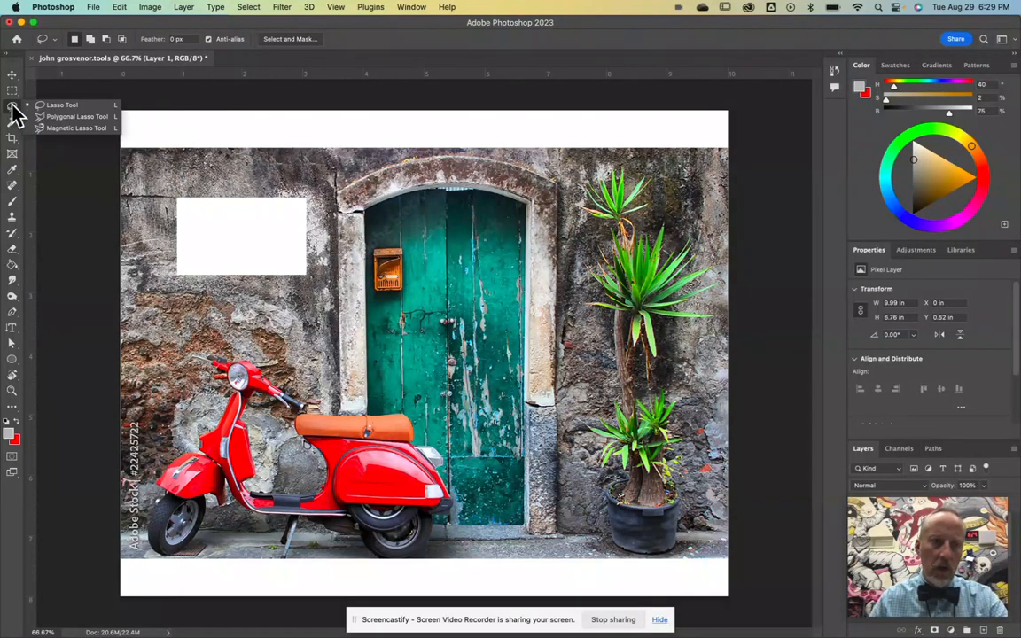
pyautogui.click(62, 105)
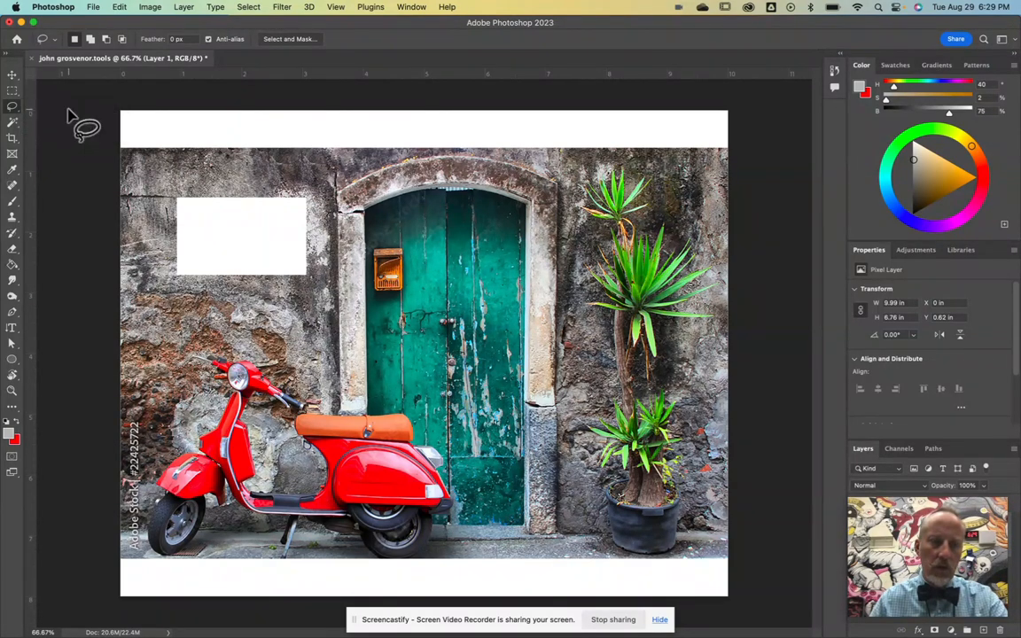
pyautogui.moveTo(342, 211)
pyautogui.mouseDown()
pyautogui.moveTo(355, 239)
pyautogui.moveTo(483, 222)
pyautogui.moveTo(390, 160)
pyautogui.moveTo(363, 191)
pyautogui.mouseUp()
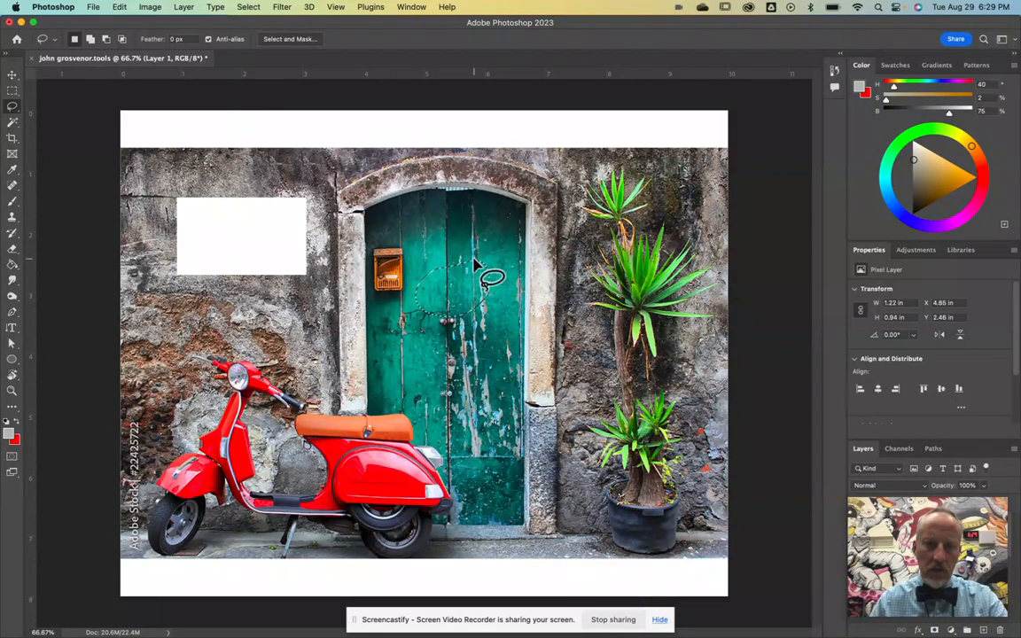
# Step: Build a Magic Wand selection from four clicks on the green door, then deselect with Cmd+D
pyautogui.click(13, 126)
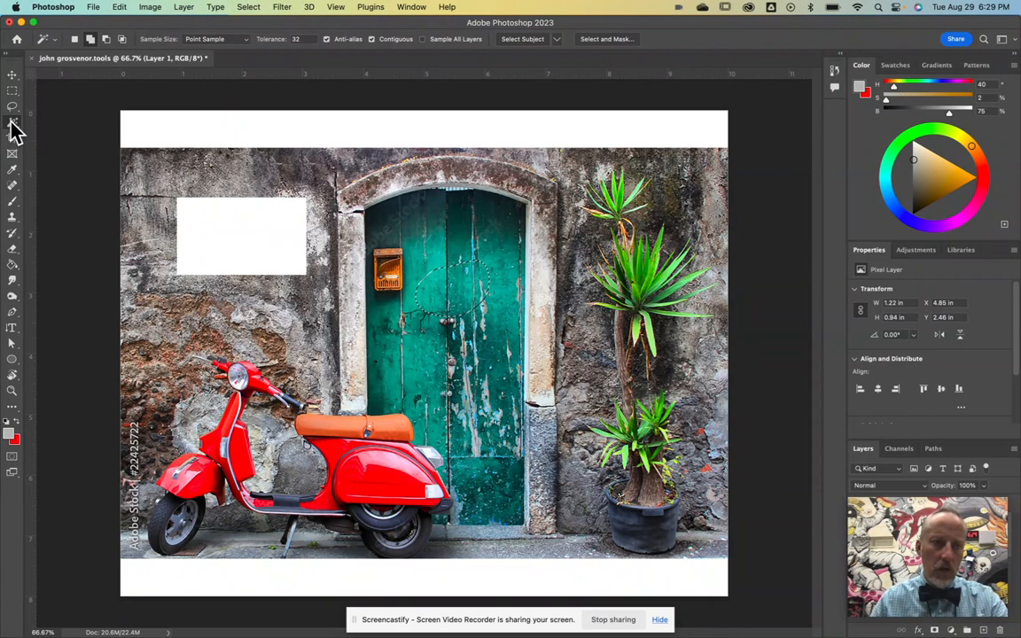
pyautogui.click(13, 126)
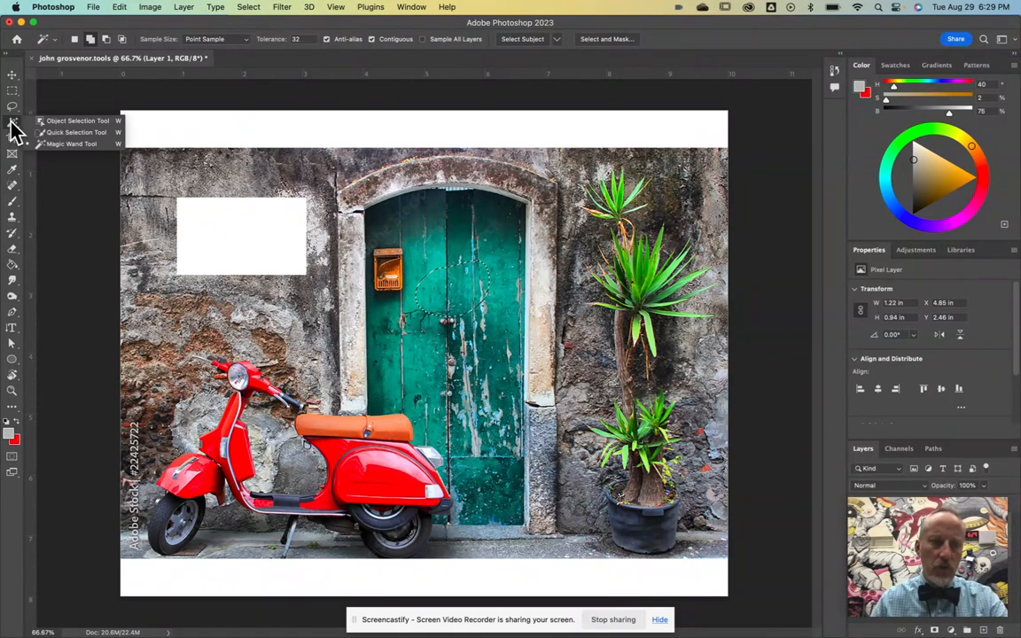
pyautogui.click(49, 145)
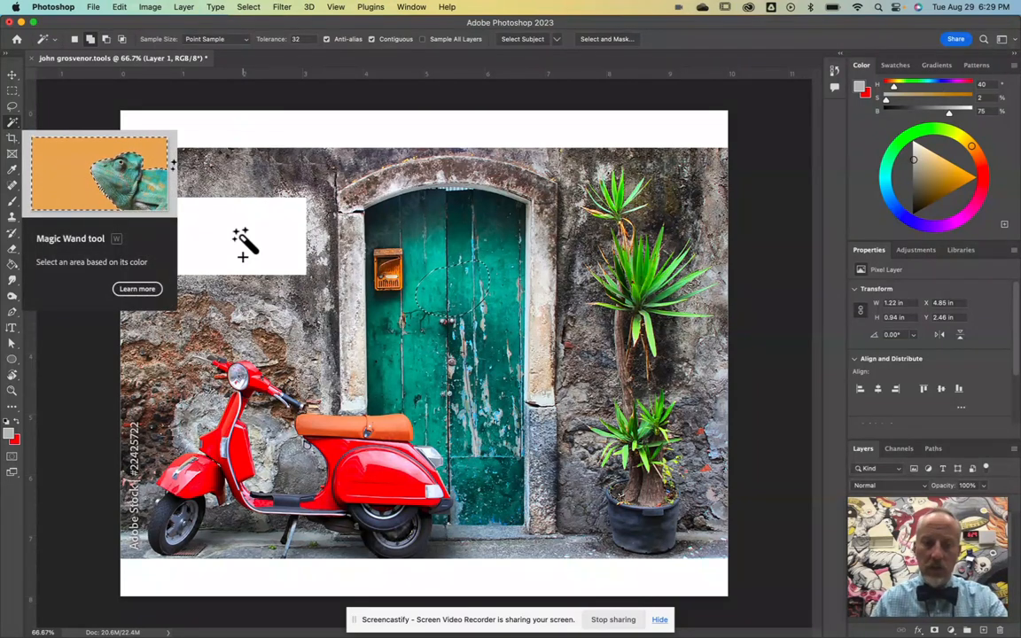
pyautogui.click(433, 237)
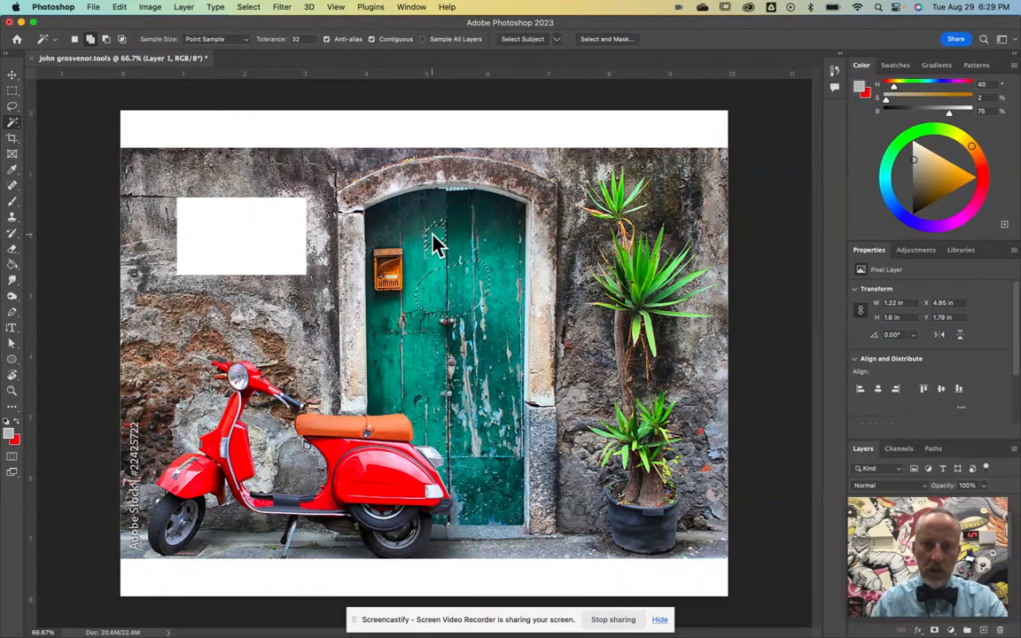
pyautogui.click(425, 240)
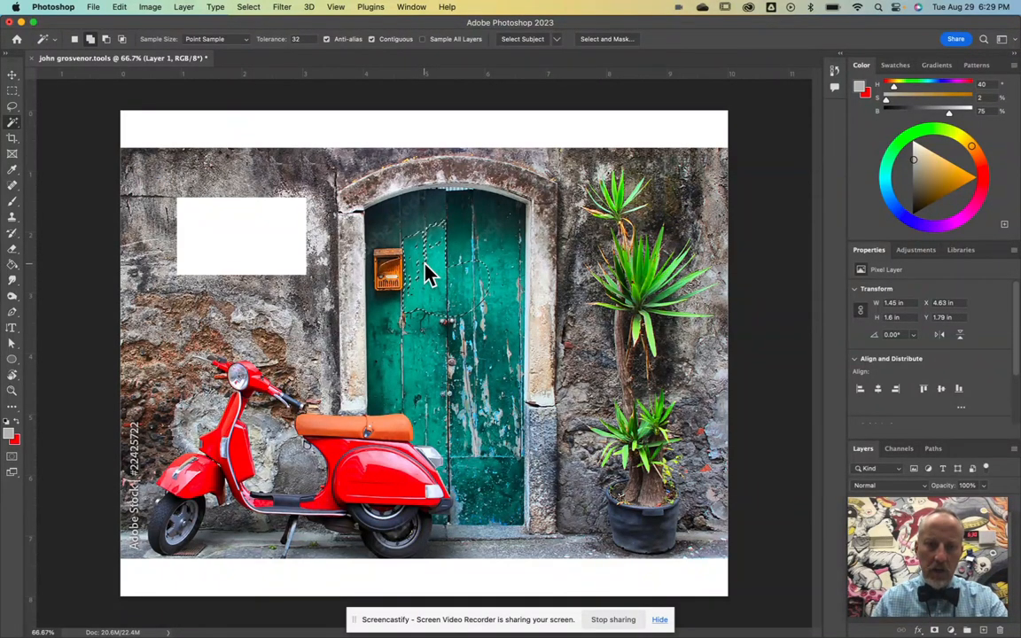
pyautogui.click(422, 317)
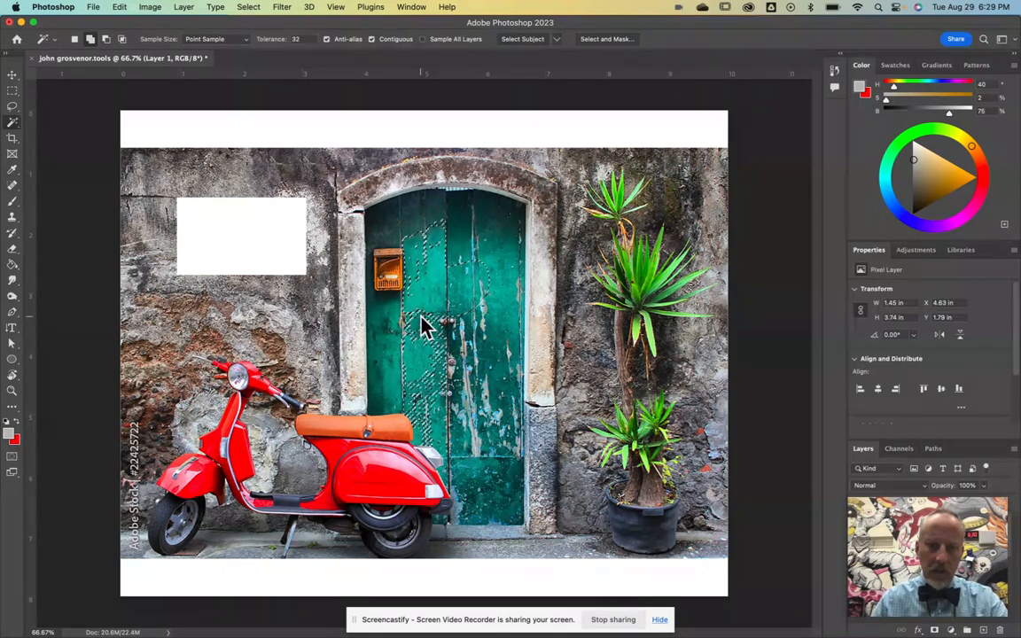
pyautogui.click(437, 326)
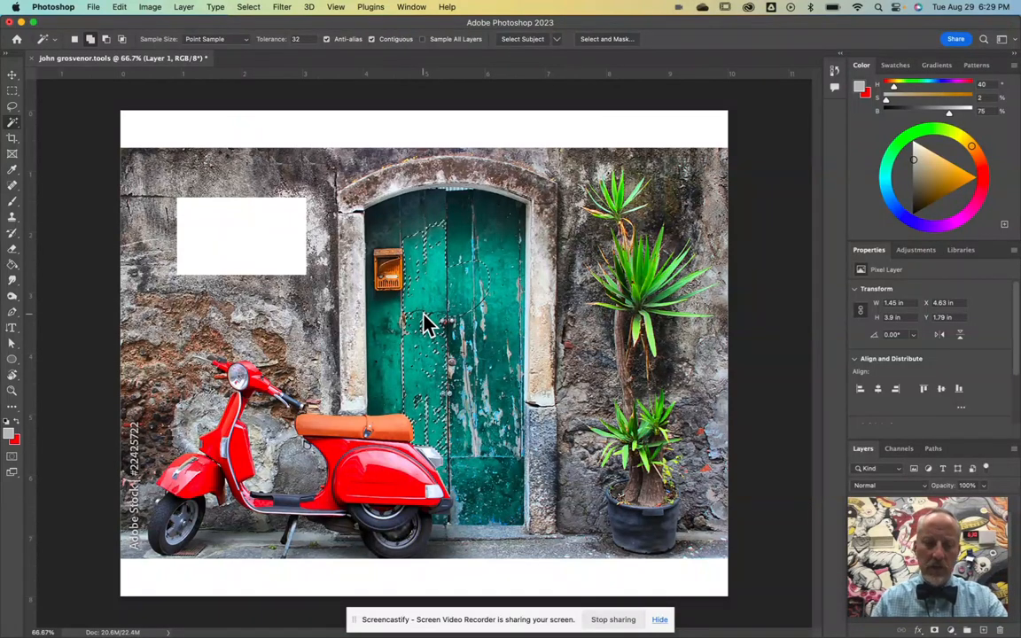
pyautogui.press('super+d')
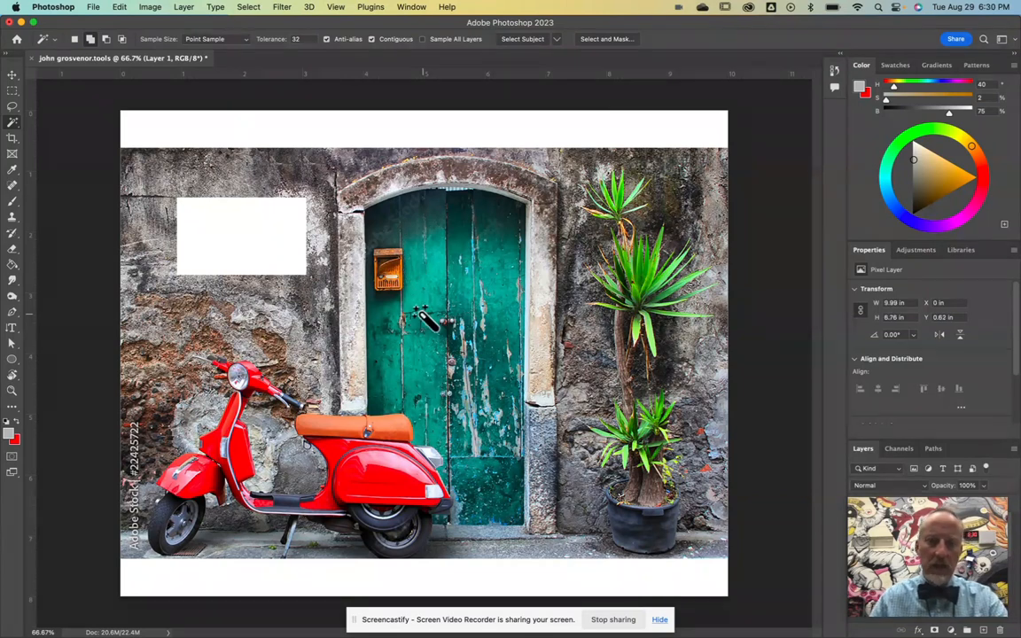
pyautogui.click(13, 123)
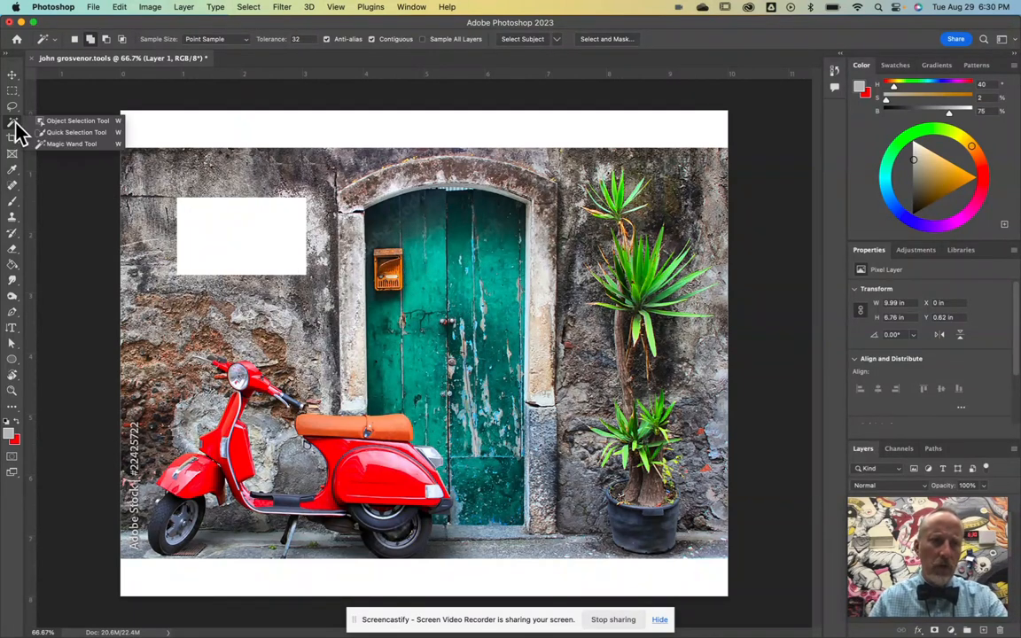
pyautogui.click(77, 132)
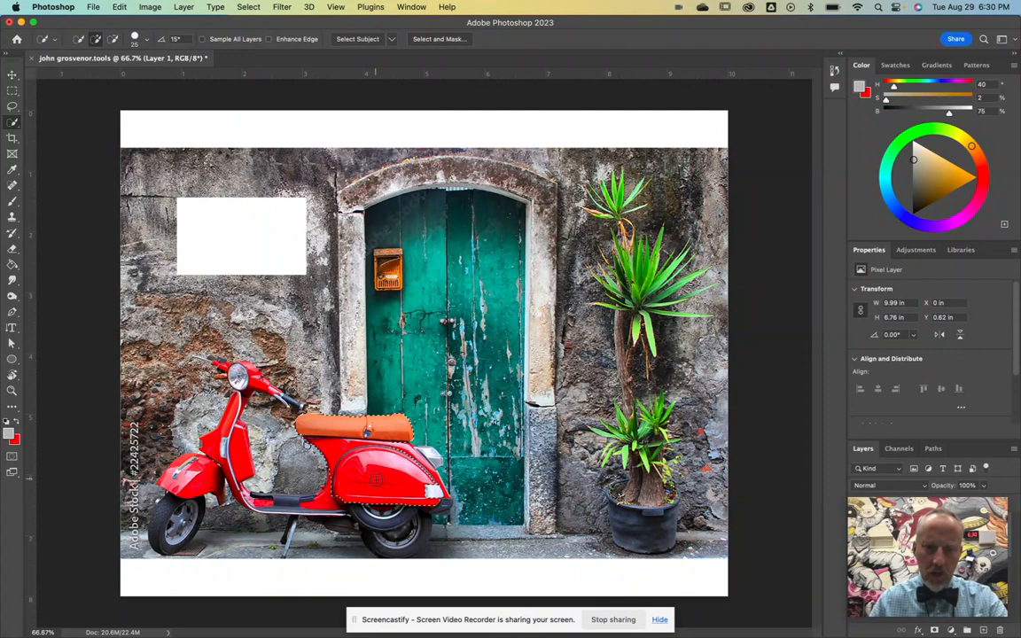
pyautogui.click(322, 503)
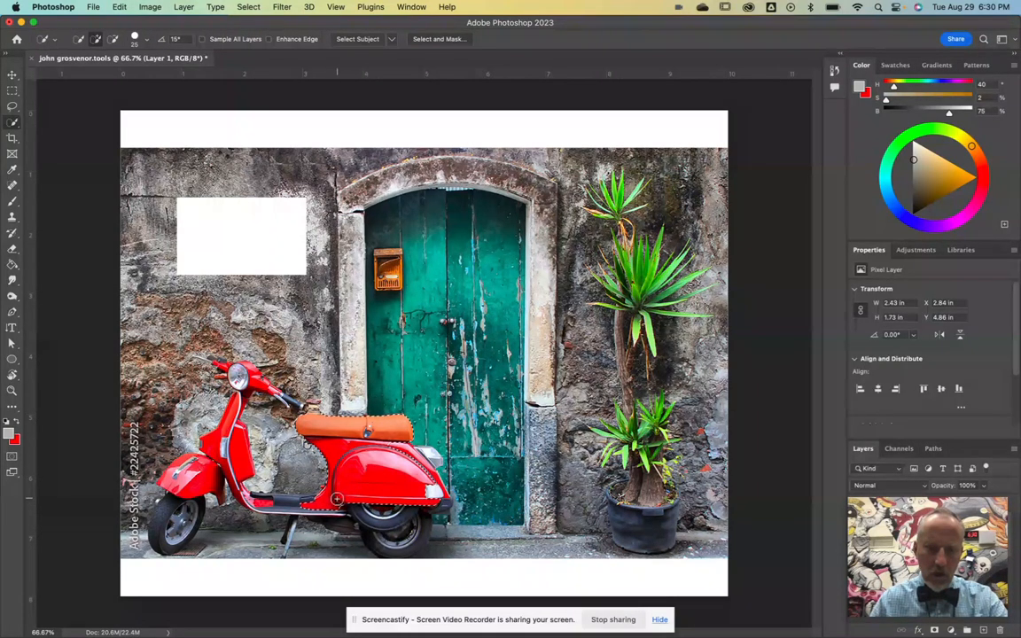
pyautogui.click(387, 519)
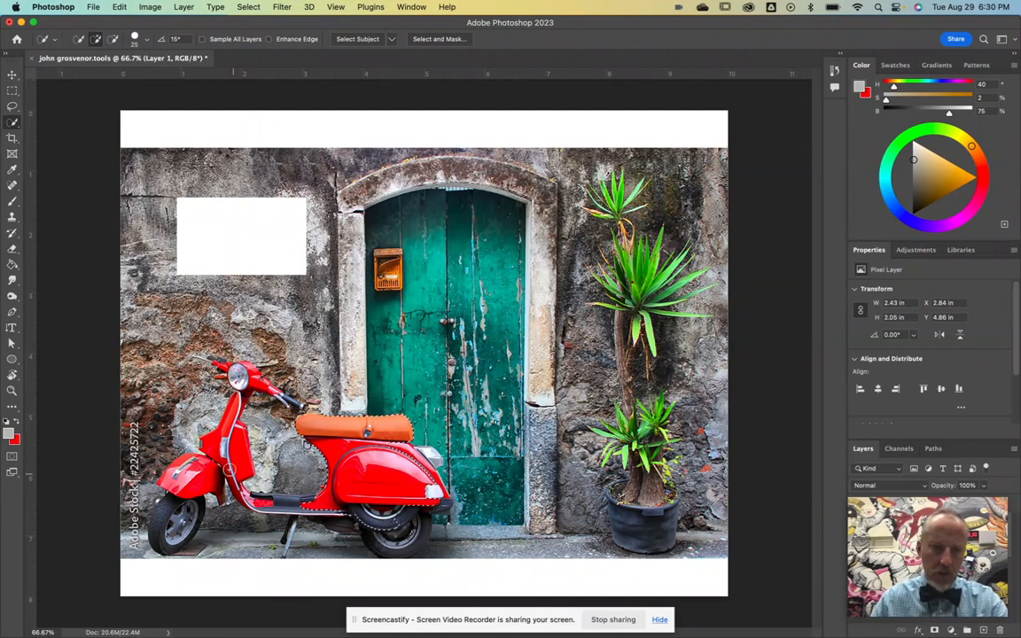
pyautogui.click(237, 463)
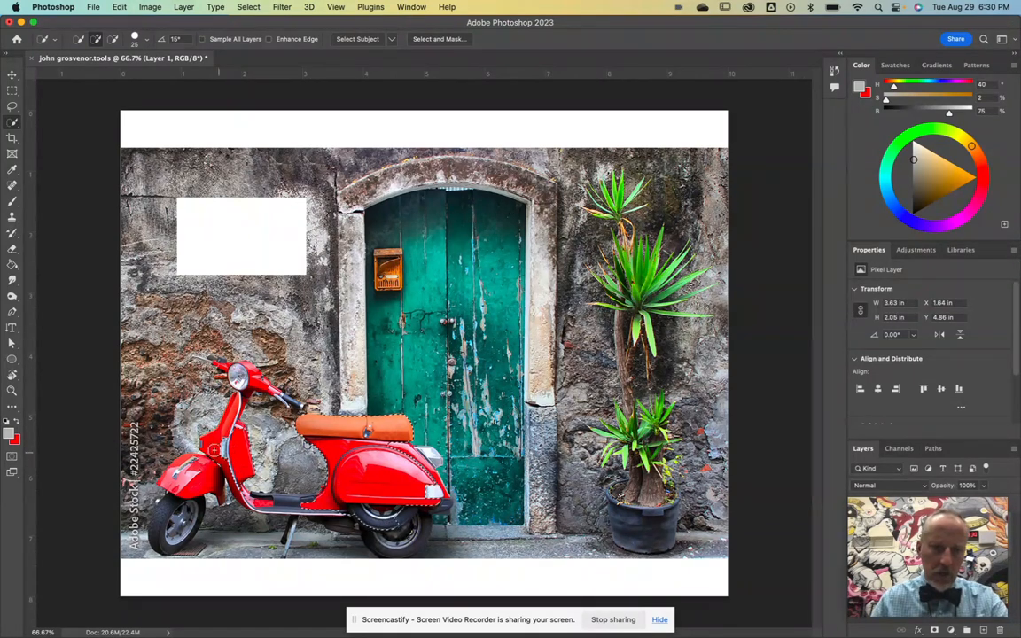
pyautogui.click(225, 443)
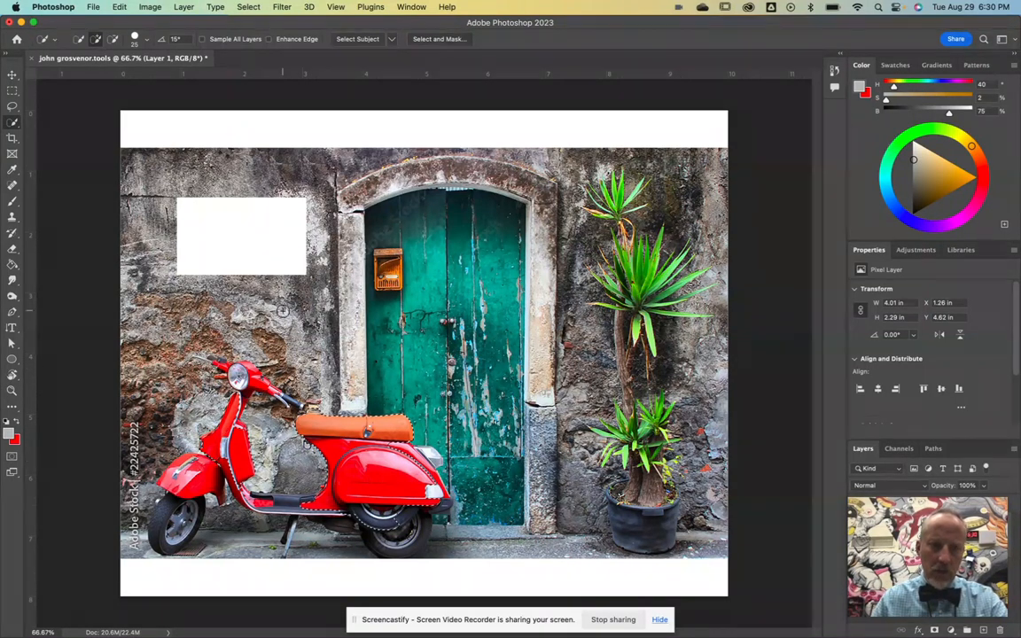
pyautogui.press('super+d')
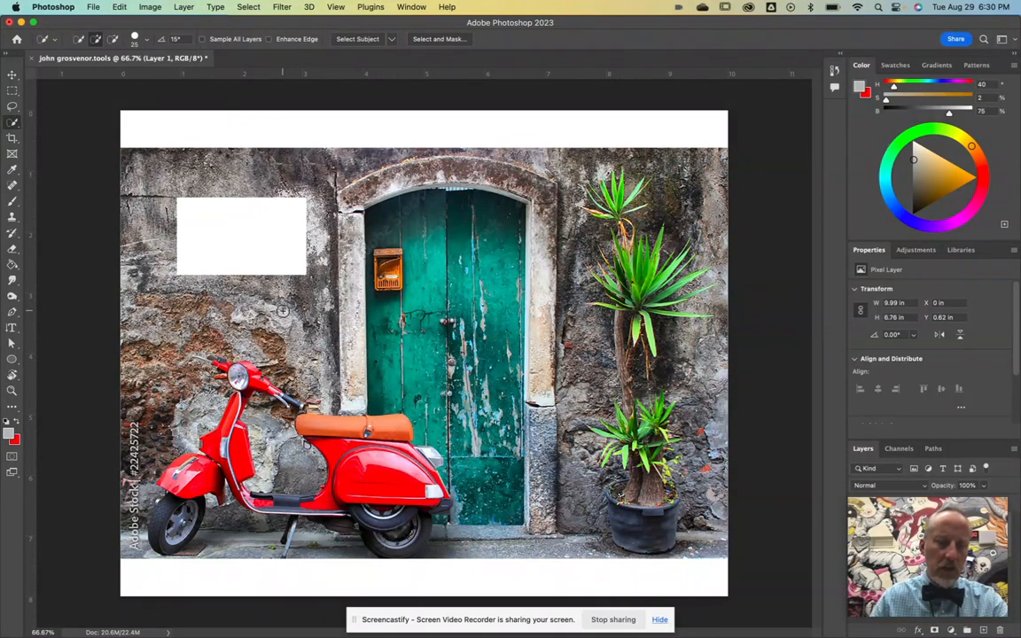
pyautogui.click(12, 125)
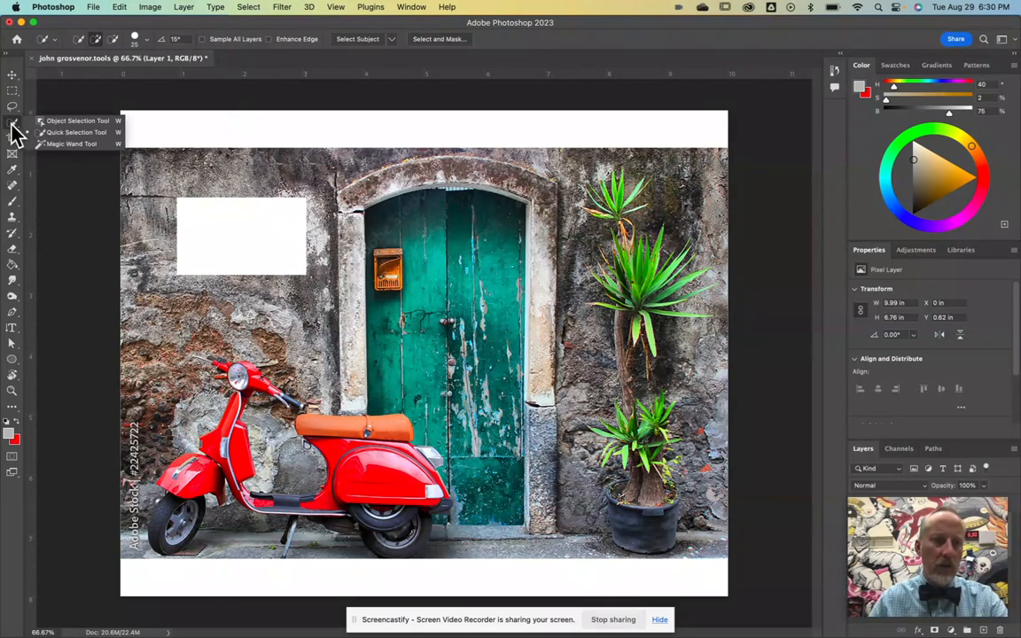
# Step: Frame the scooter with Object Selection, then clear the selection and activate the Crop tool
pyautogui.click(67, 122)
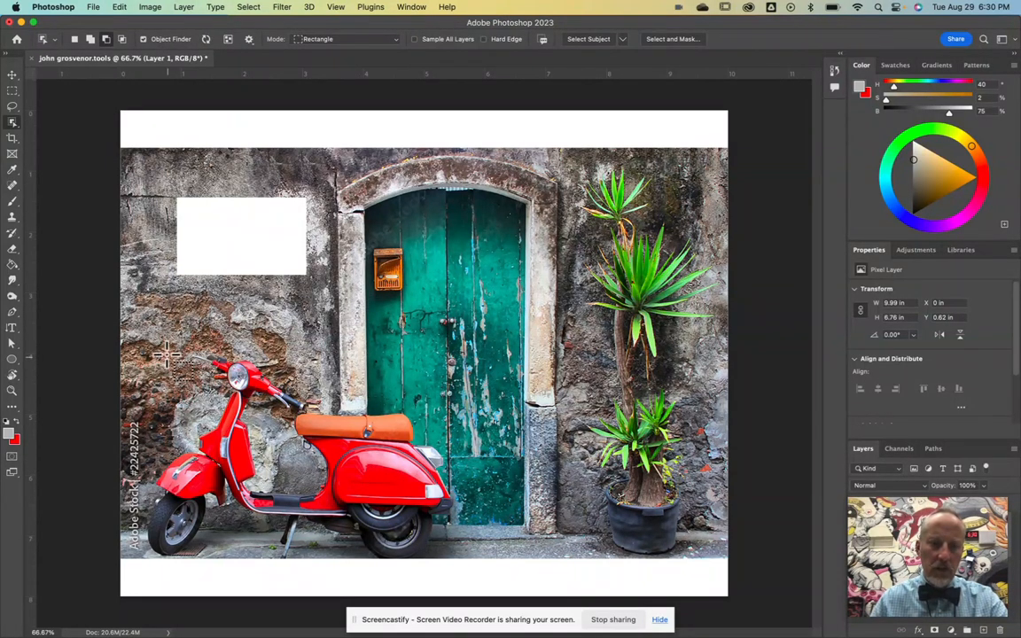
pyautogui.moveTo(140, 334); pyautogui.dragTo(460, 553)
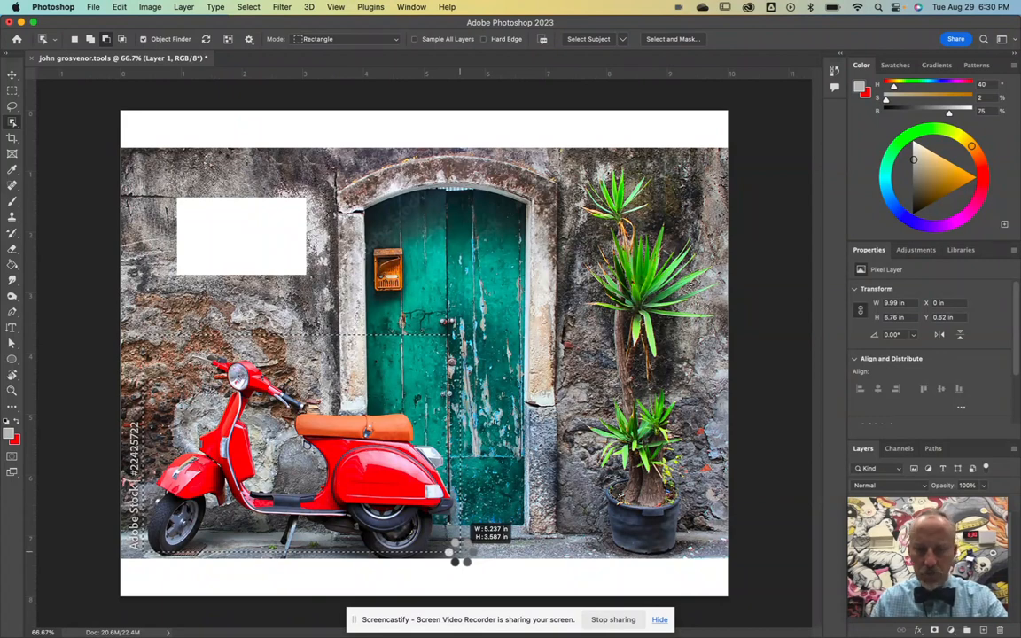
pyautogui.moveTo(460, 553); pyautogui.dragTo(460, 553)
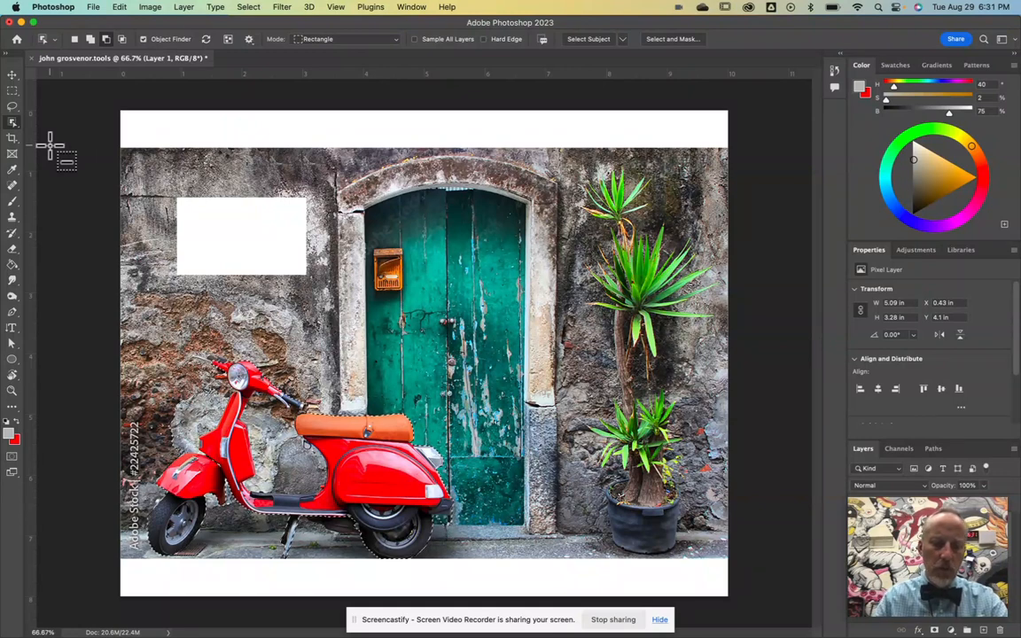
pyautogui.click(51, 144)
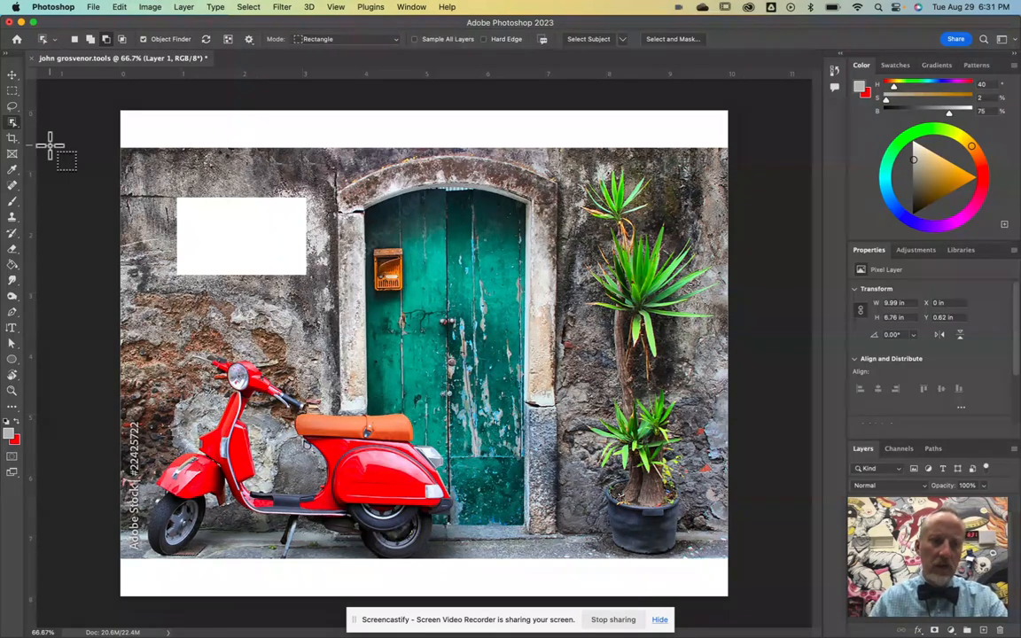
pyautogui.click(12, 140)
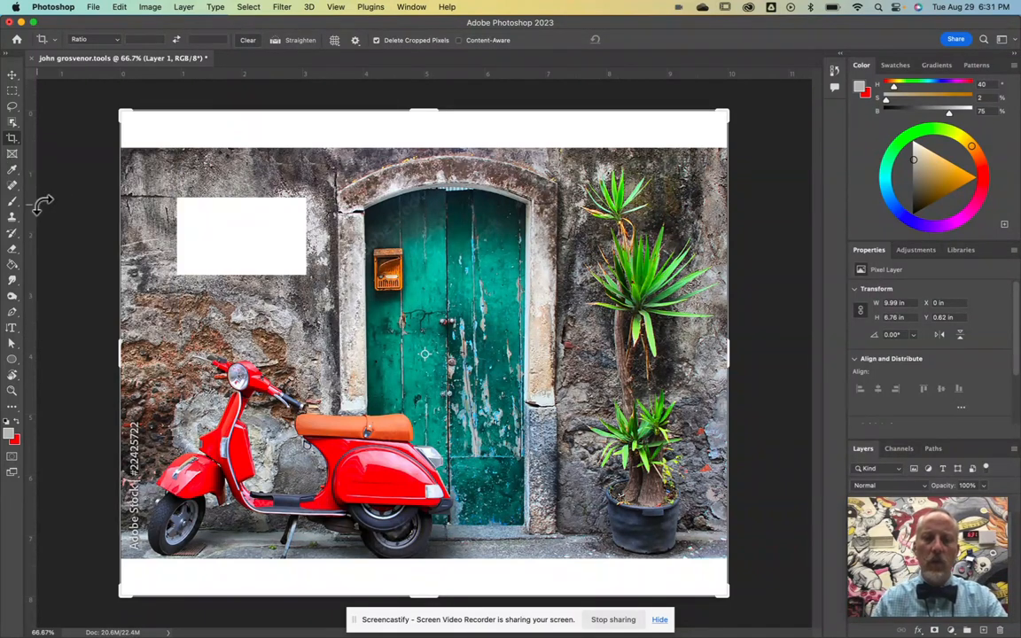
# Step: Pull the crop's top and bottom edges past the white bands and apply the crop
pyautogui.moveTo(424, 104); pyautogui.dragTo(427, 130)
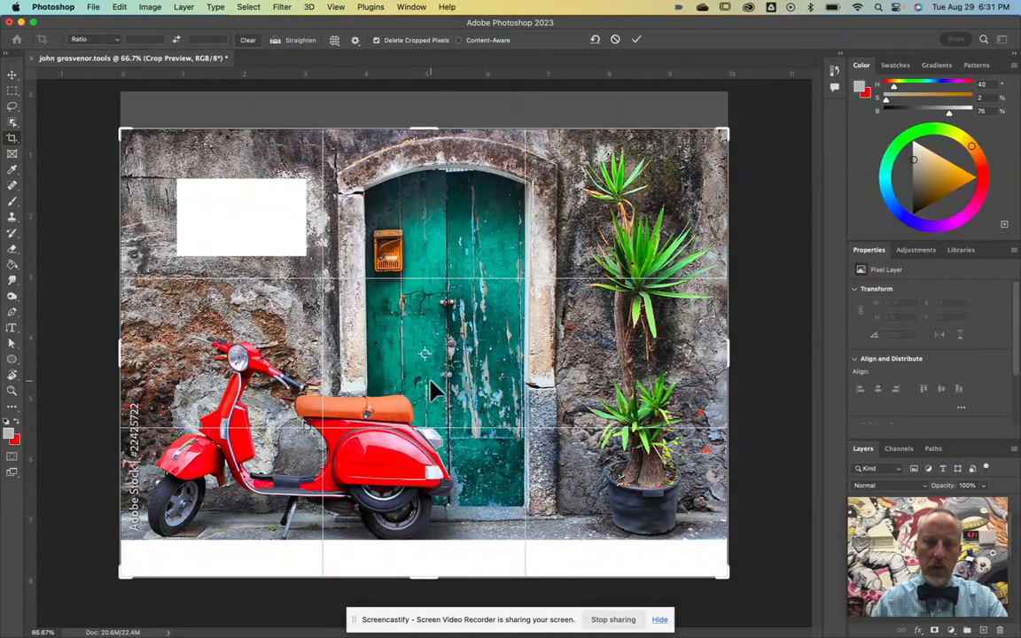
pyautogui.moveTo(426, 572); pyautogui.dragTo(429, 558)
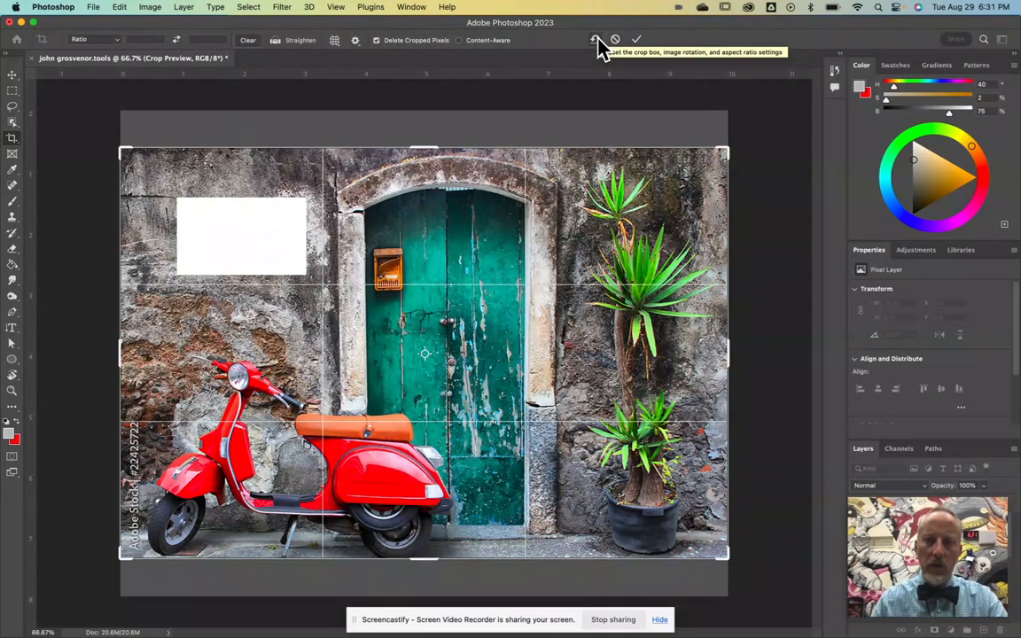
pyautogui.click(638, 40)
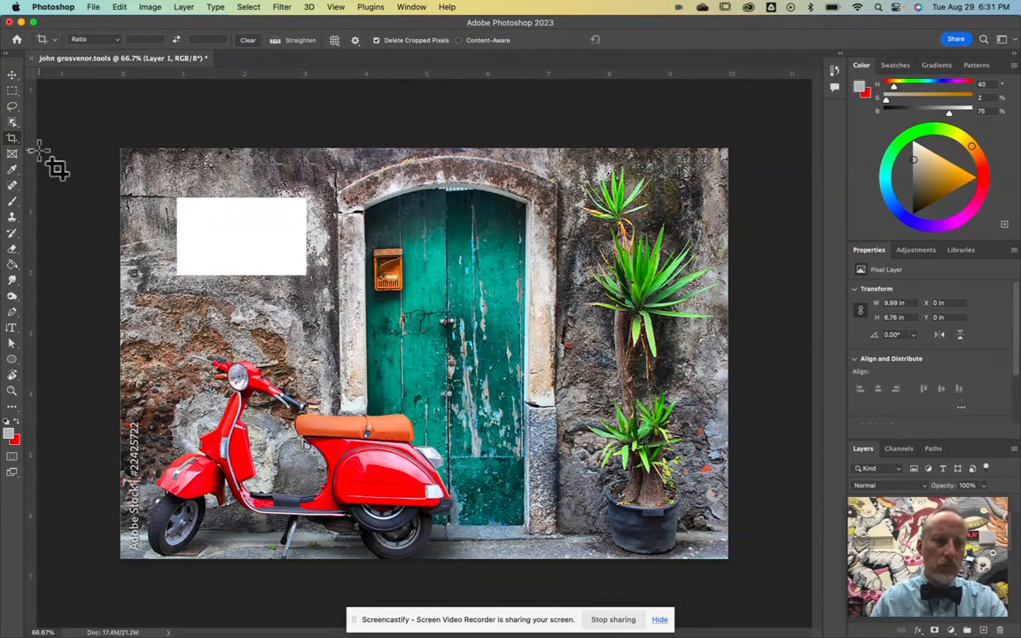
pyautogui.click(12, 155)
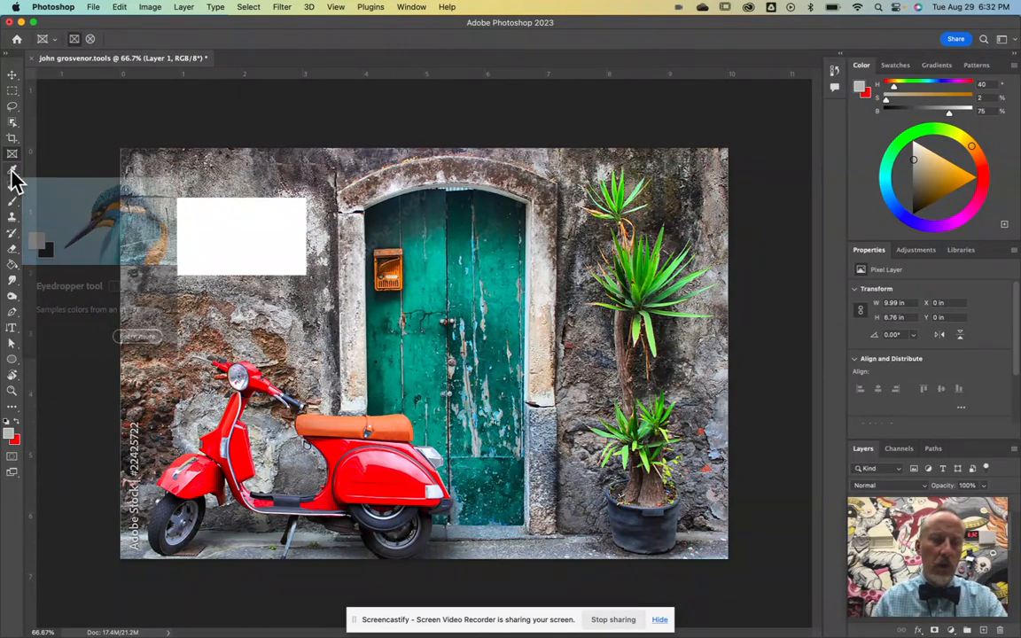
# Step: Sample the door's teal, palm greens, arch stone and scooter red with the Eyedropper, ending on the orange seat
pyautogui.click(12, 173)
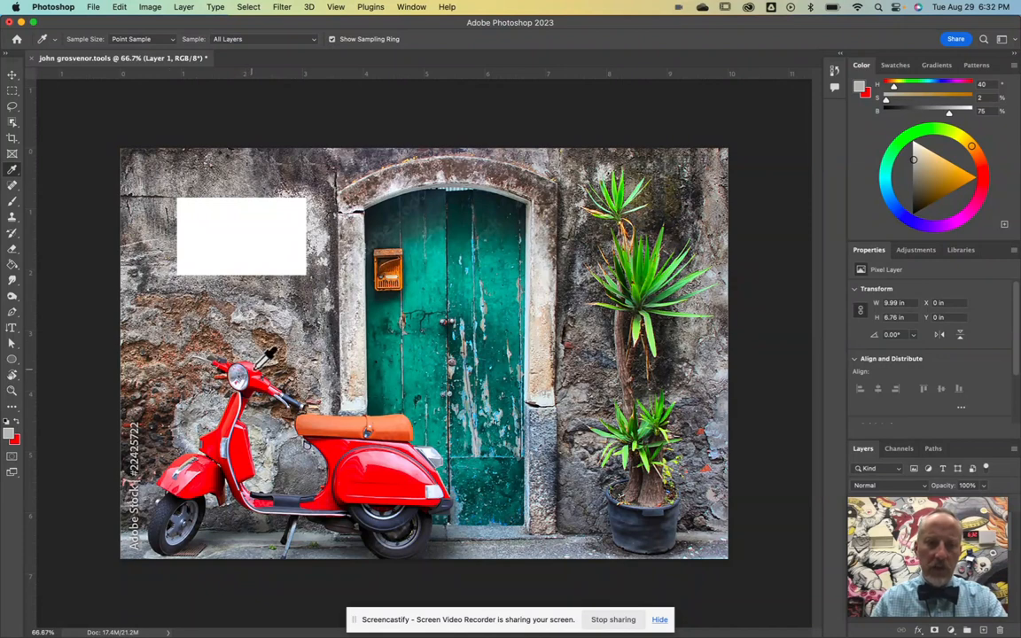
pyautogui.click(399, 340)
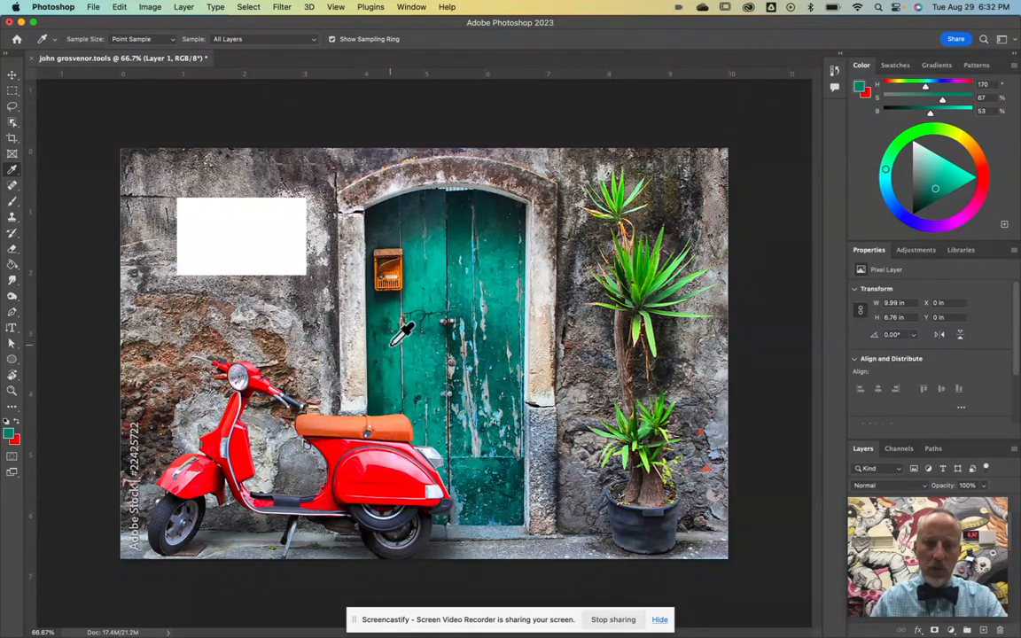
pyautogui.click(459, 286)
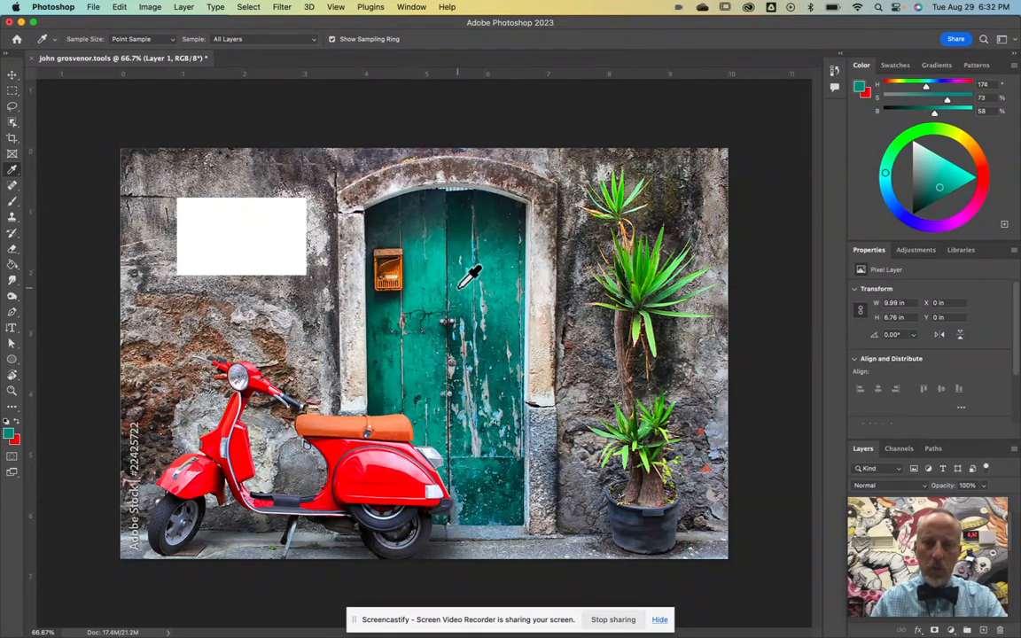
pyautogui.click(647, 270)
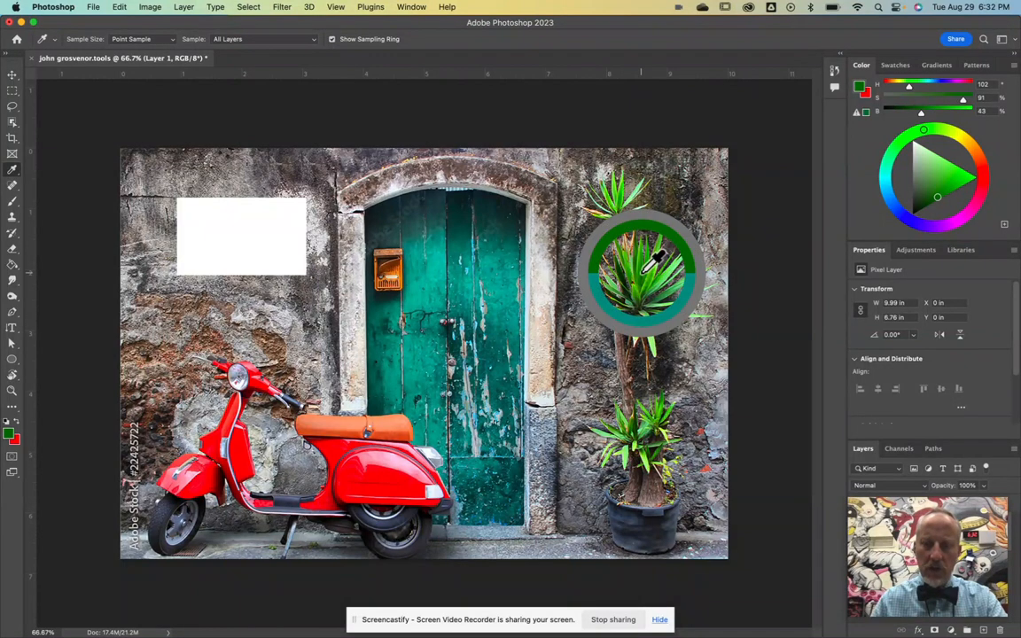
pyautogui.click(661, 266)
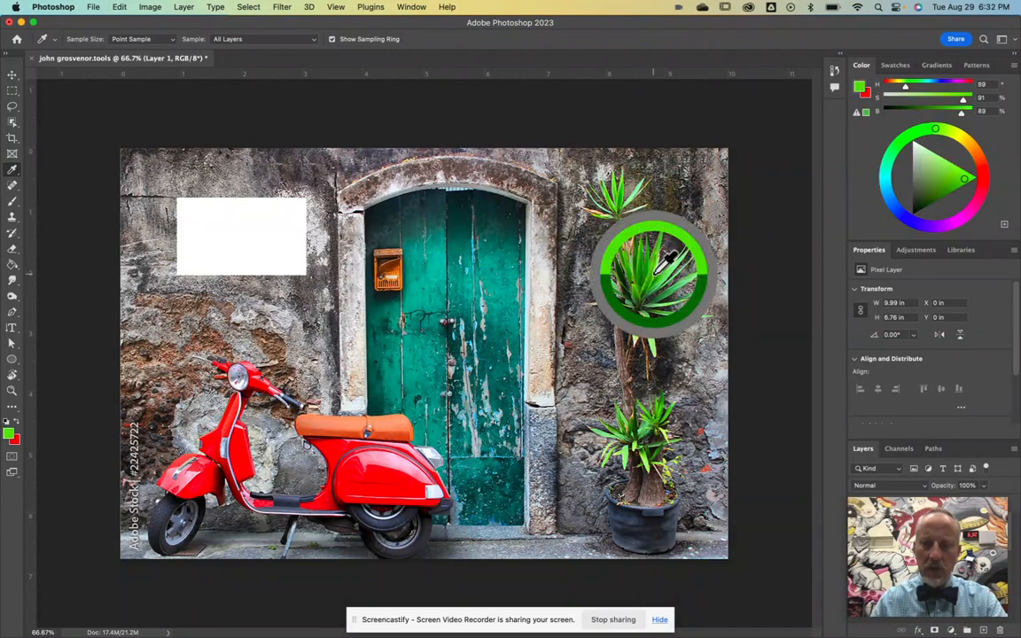
pyautogui.click(692, 202)
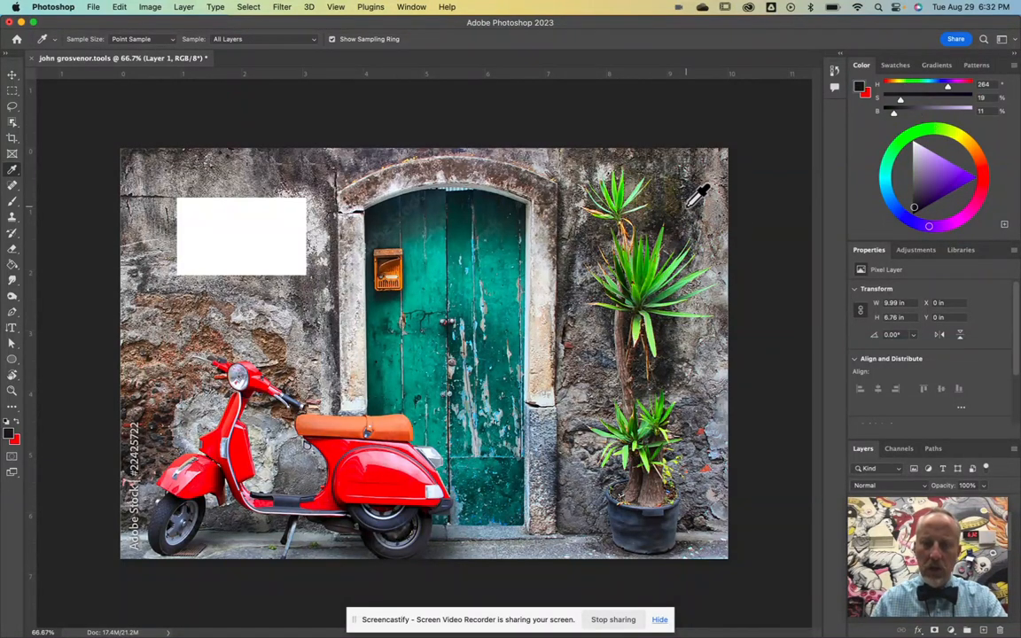
pyautogui.click(505, 187)
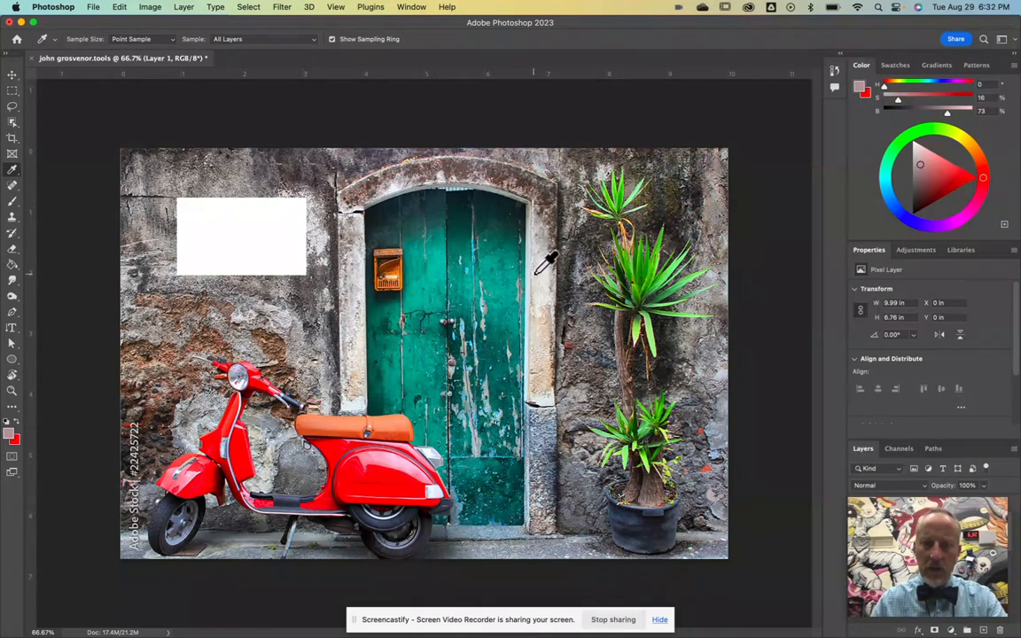
pyautogui.click(541, 264)
pyautogui.click(374, 472)
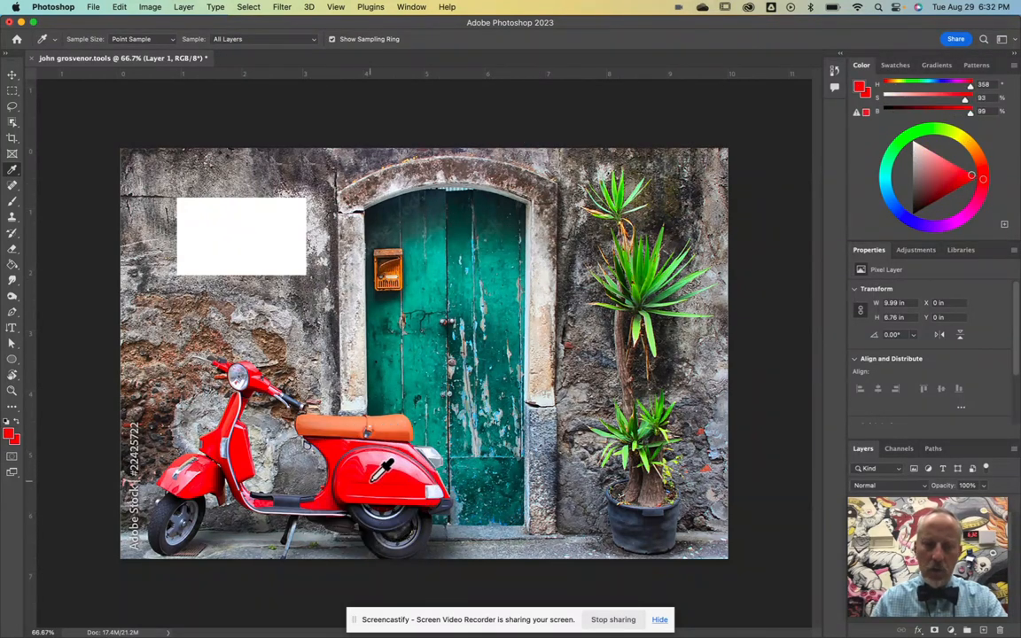
pyautogui.click(336, 435)
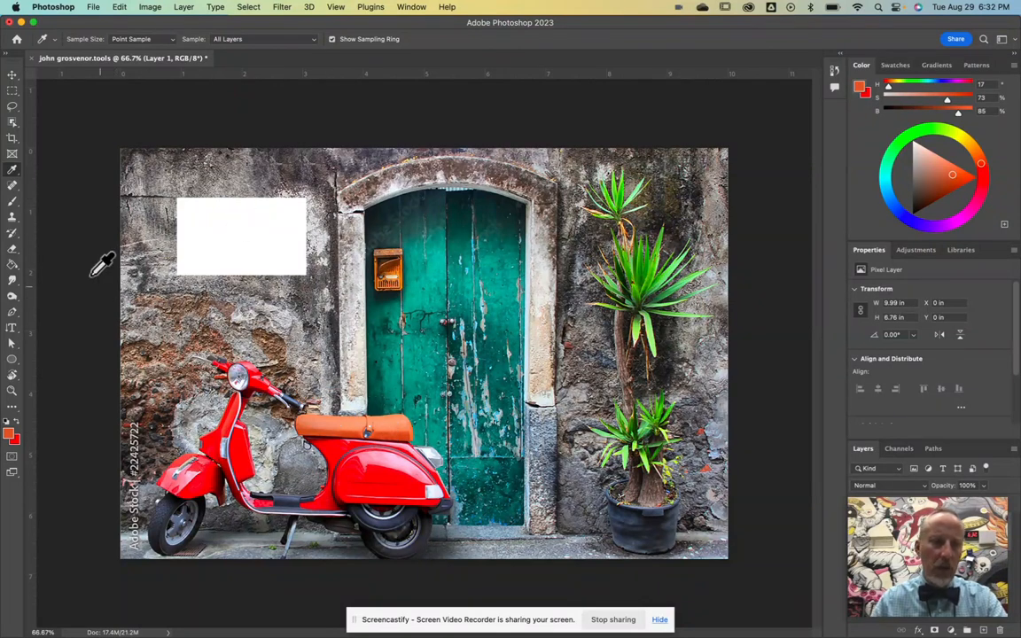
pyautogui.click(12, 187)
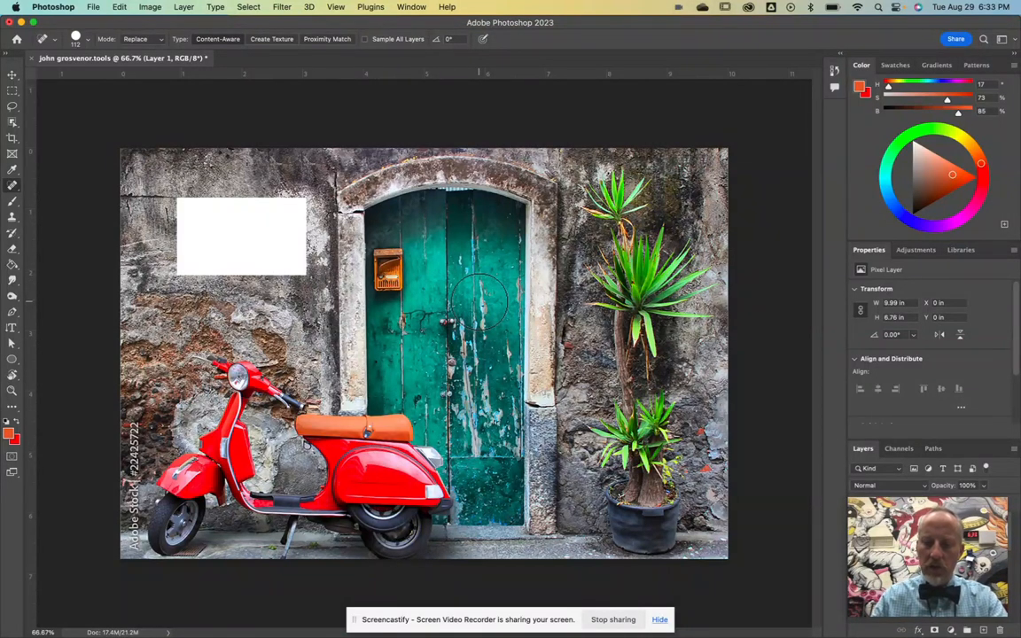
# Step: Shrink the Spot Healing Brush, check its size settings, and zoom in on the door
pyautogui.press('[')
pyautogui.press('[')
pyautogui.press('[')
pyautogui.press('[')
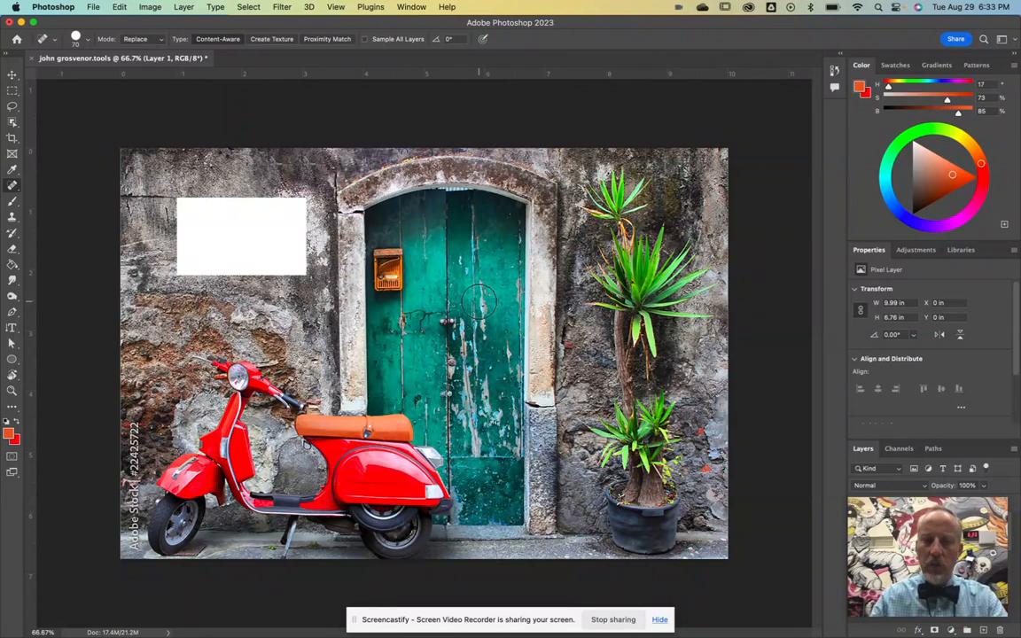
pyautogui.press('[')
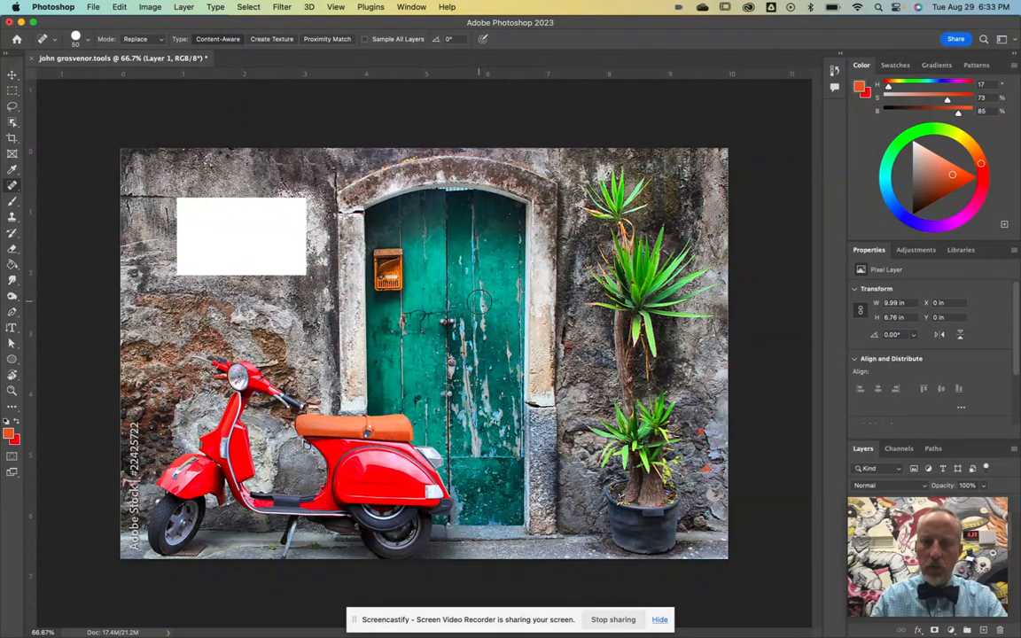
pyautogui.click(86, 40)
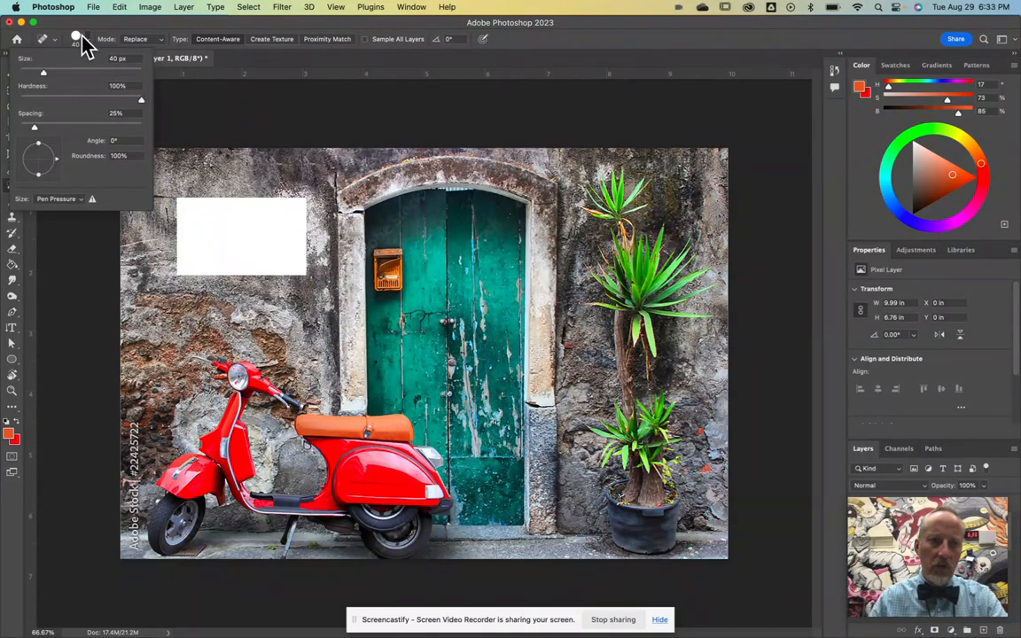
pyautogui.click(87, 41)
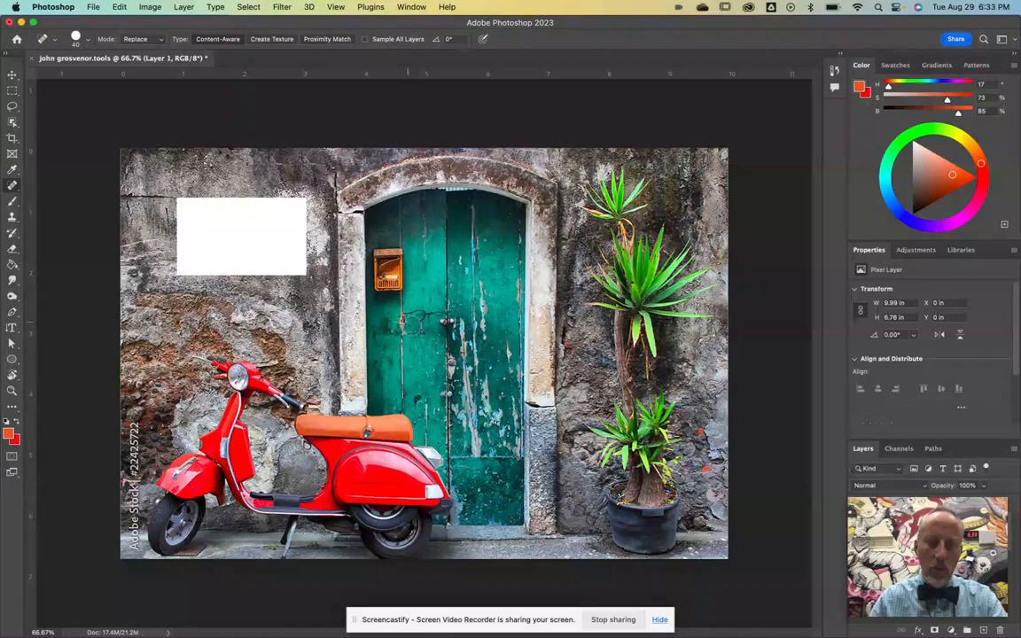
pyautogui.scroll(5, 475, 320)
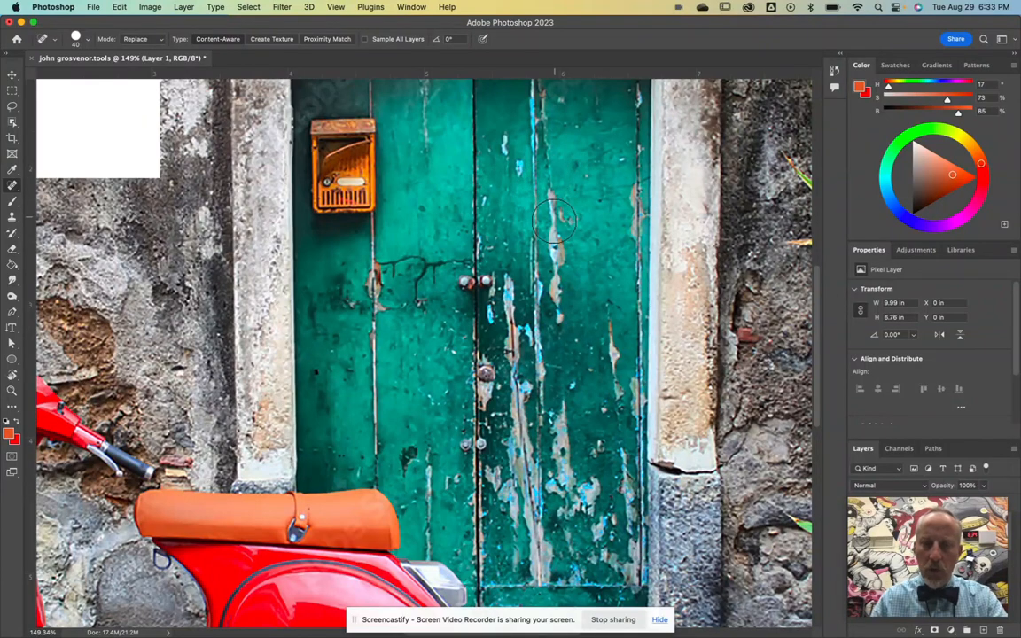
# Step: Heal the peeling paint strokes down the door's right panel, then zoom back out to the whole photo
pyautogui.moveTo(560, 181)
pyautogui.mouseDown()
pyautogui.moveTo(557, 316)
pyautogui.moveTo(551, 179)
pyautogui.mouseUp()
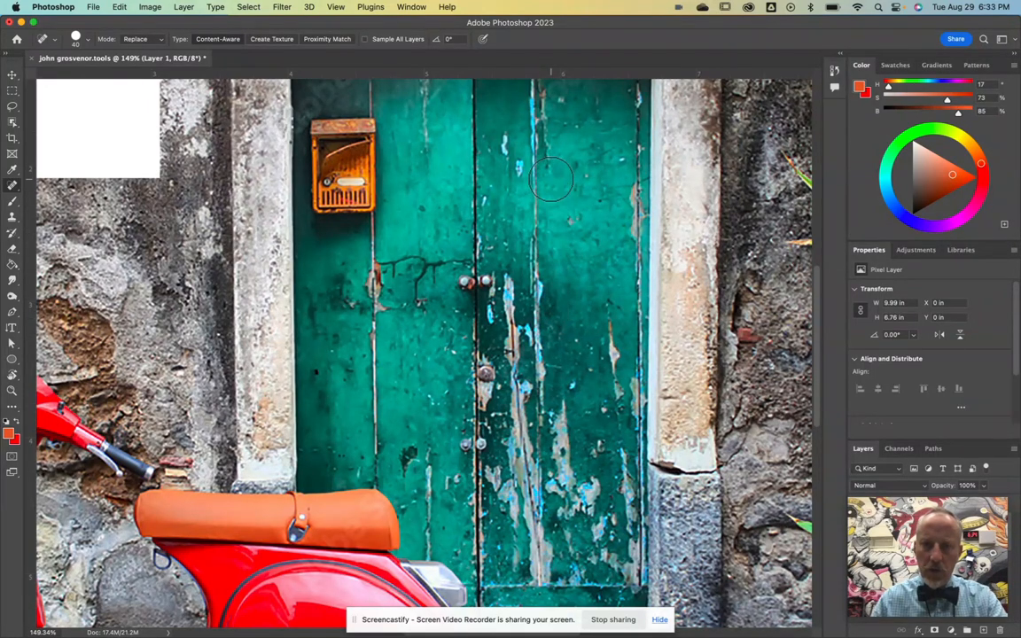
pyautogui.moveTo(529, 202)
pyautogui.mouseDown()
pyautogui.moveTo(542, 403)
pyautogui.moveTo(529, 341)
pyautogui.moveTo(535, 210)
pyautogui.mouseUp()
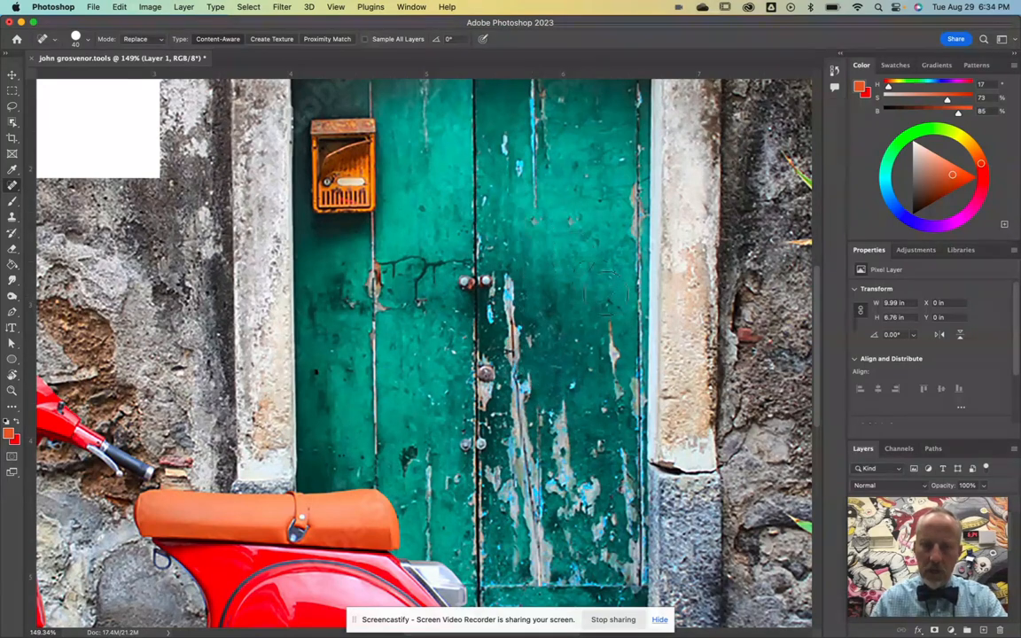
pyautogui.moveTo(611, 307); pyautogui.dragTo(610, 339)
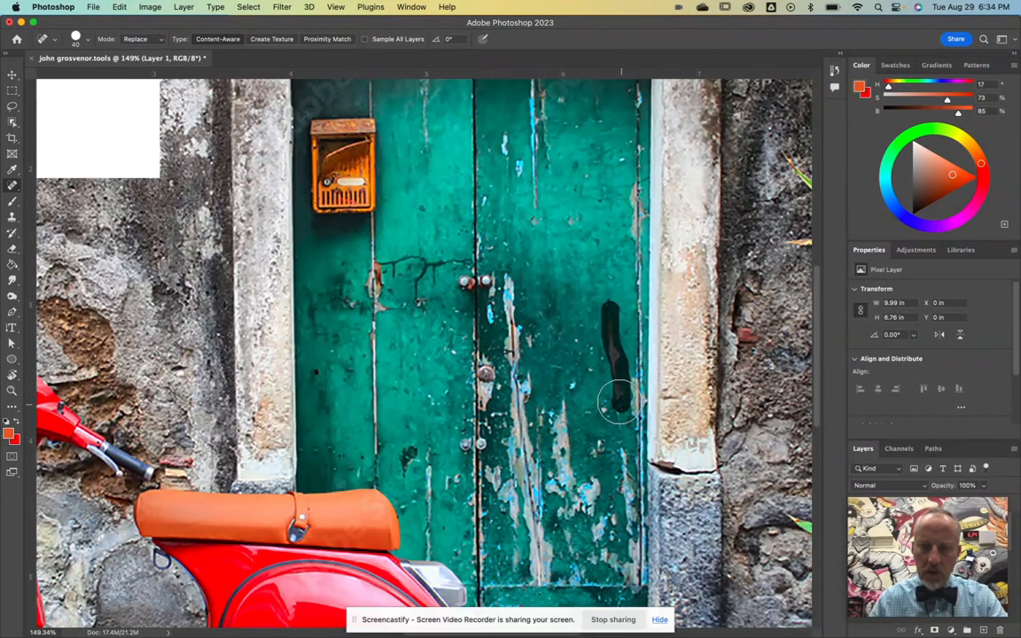
pyautogui.moveTo(506, 266)
pyautogui.mouseDown()
pyautogui.moveTo(508, 358)
pyautogui.moveTo(523, 405)
pyautogui.moveTo(514, 309)
pyautogui.moveTo(533, 346)
pyautogui.mouseUp()
pyautogui.scroll(-5, 523, 302)
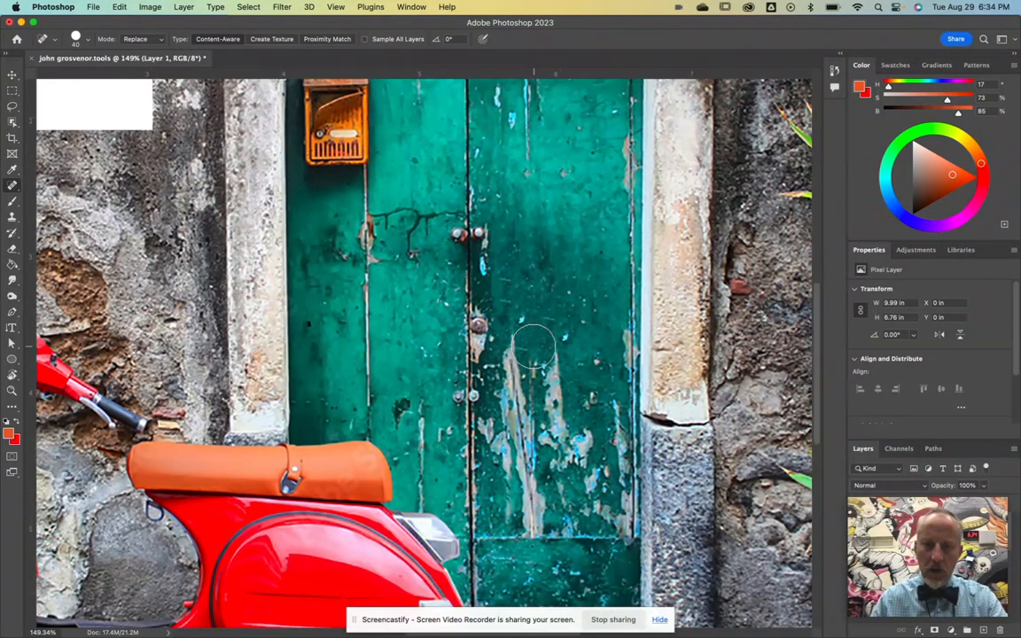
pyautogui.moveTo(511, 263)
pyautogui.mouseDown()
pyautogui.moveTo(506, 423)
pyautogui.moveTo(514, 451)
pyautogui.moveTo(535, 462)
pyautogui.moveTo(510, 284)
pyautogui.moveTo(525, 459)
pyautogui.moveTo(521, 417)
pyautogui.mouseUp()
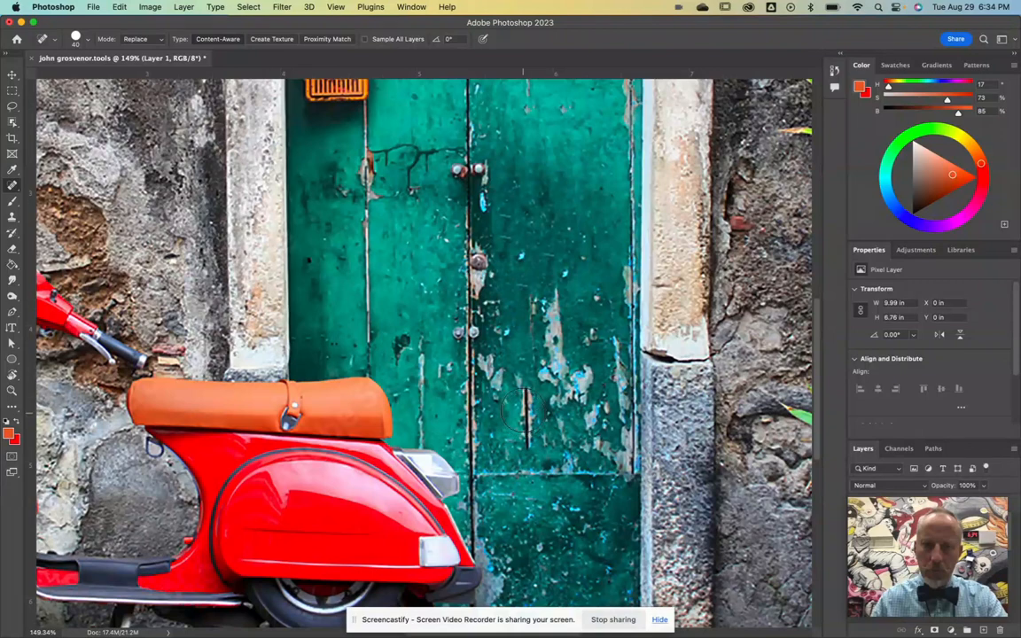
pyautogui.moveTo(565, 263)
pyautogui.mouseDown()
pyautogui.moveTo(558, 391)
pyautogui.moveTo(544, 366)
pyautogui.moveTo(557, 292)
pyautogui.moveTo(535, 372)
pyautogui.moveTo(548, 389)
pyautogui.moveTo(534, 359)
pyautogui.moveTo(540, 299)
pyautogui.mouseUp()
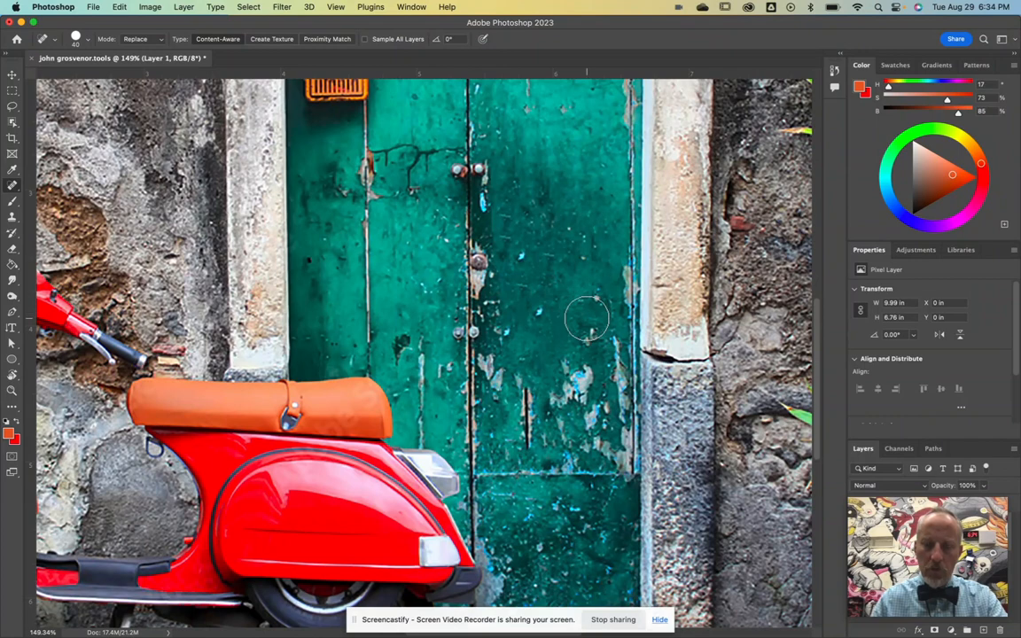
pyautogui.press('super+0')
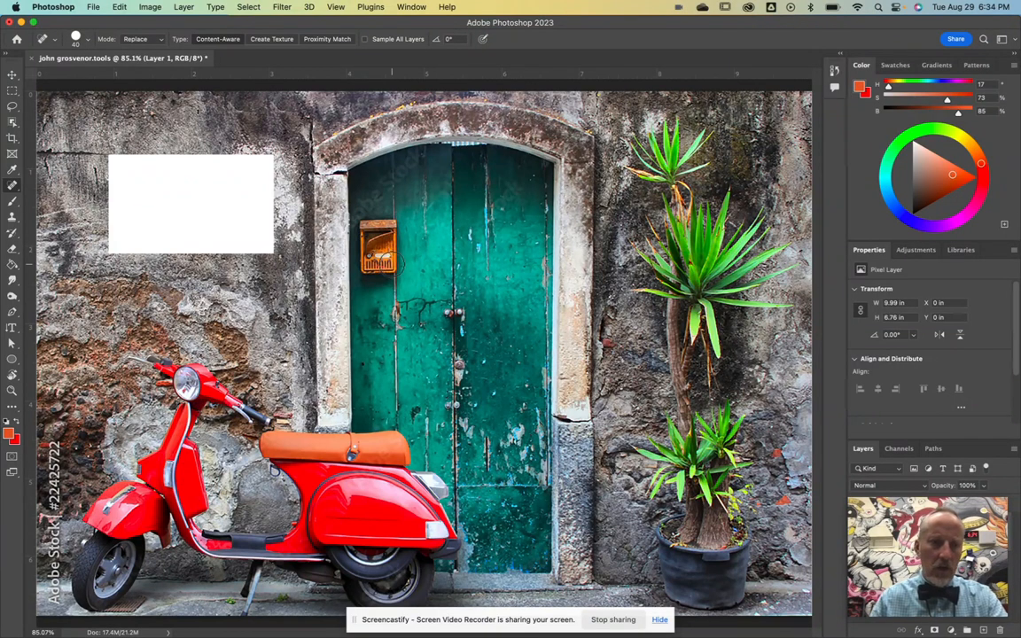
# Step: Select the Brush tool and open Window > Brushes, enlarging the panel to show more brush sets
pyautogui.click(12, 202)
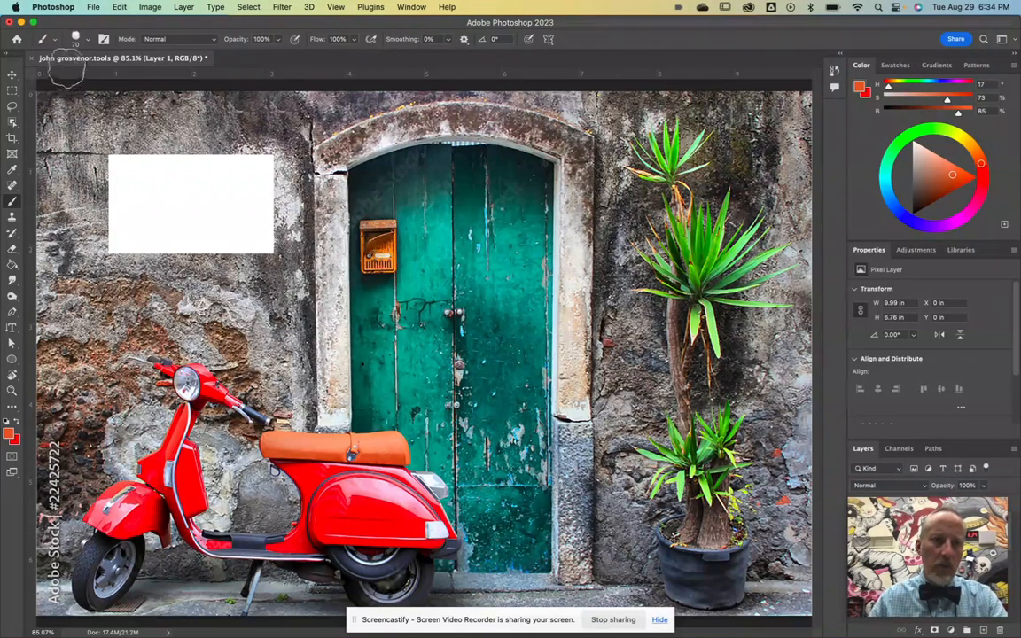
pyautogui.click(408, 9)
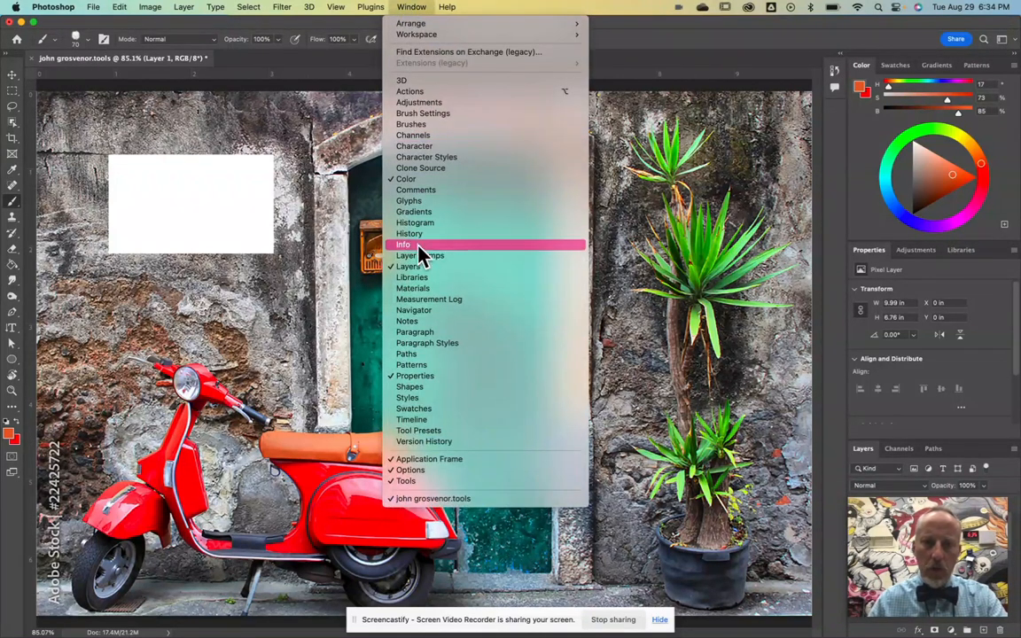
pyautogui.click(410, 125)
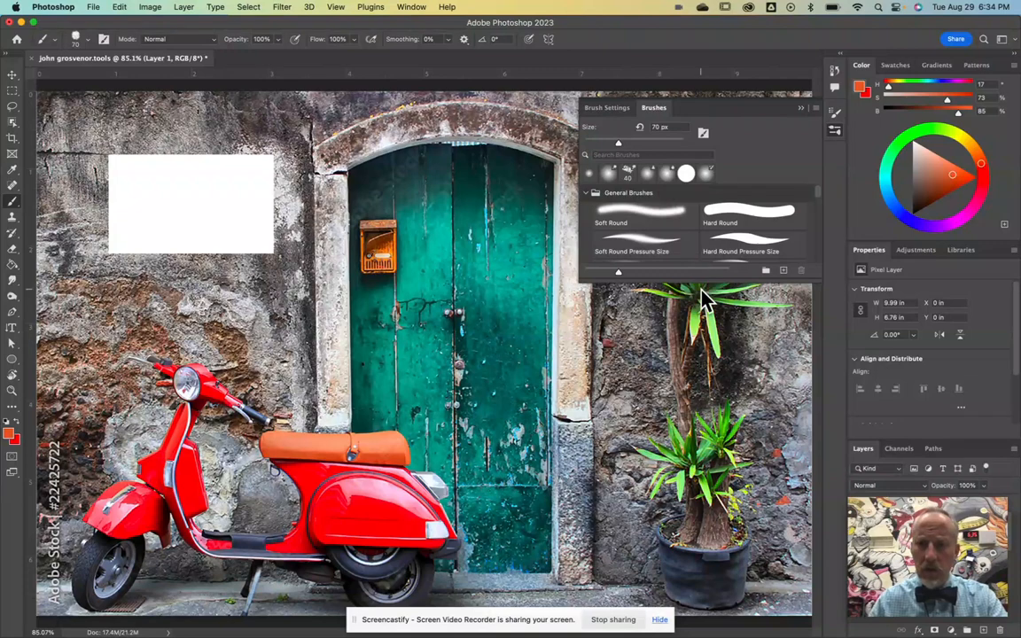
pyautogui.moveTo(697, 278); pyautogui.dragTo(725, 524)
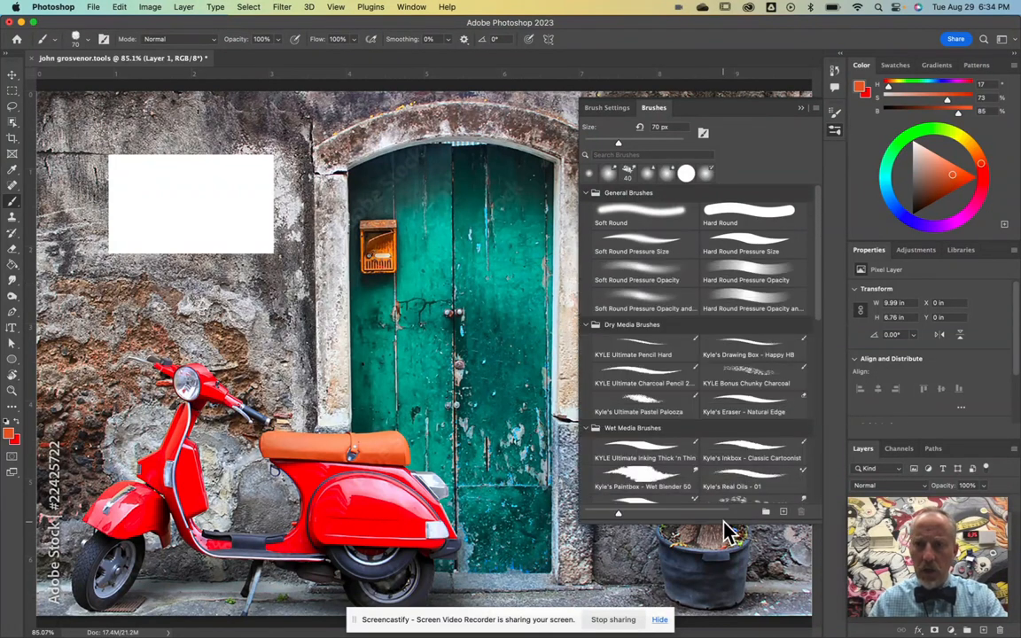
# Step: Toggle the Brushes panel off and on, then open the full brush preset picker
pyautogui.click(838, 130)
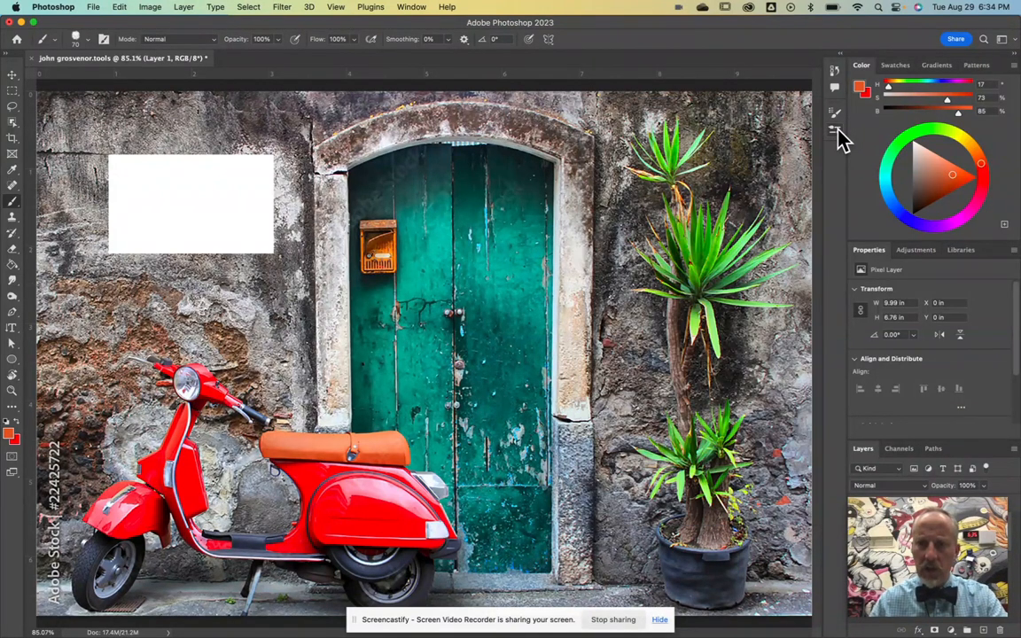
pyautogui.click(839, 130)
pyautogui.click(838, 131)
pyautogui.click(839, 130)
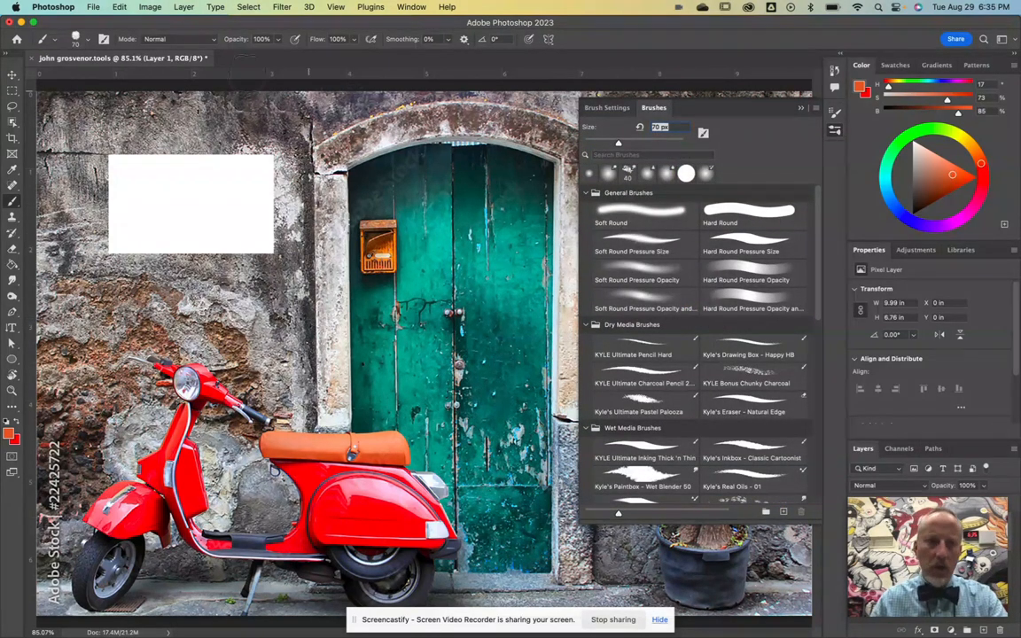
pyautogui.click(87, 39)
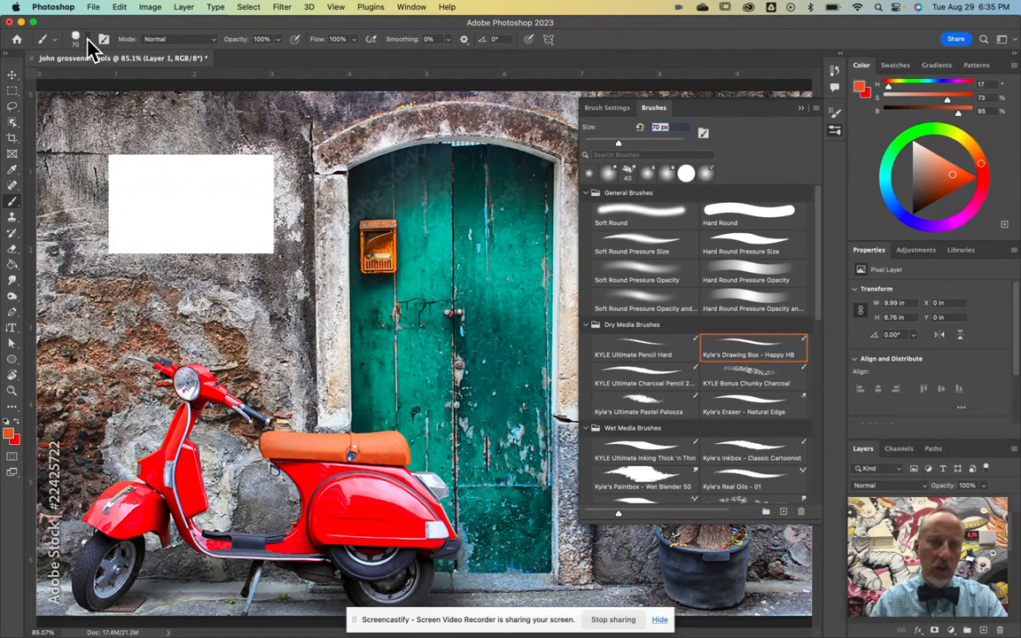
pyautogui.click(88, 39)
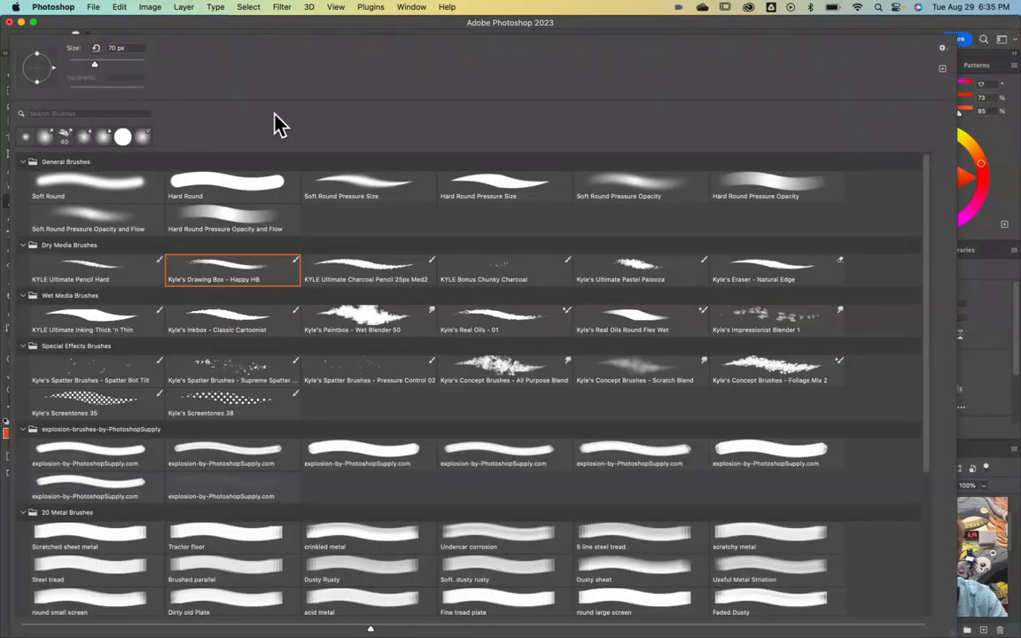
# Step: Compare the Soft Round, Hard Round and Soft Round Pressure Size presets, settling on Soft Round
pyautogui.click(119, 189)
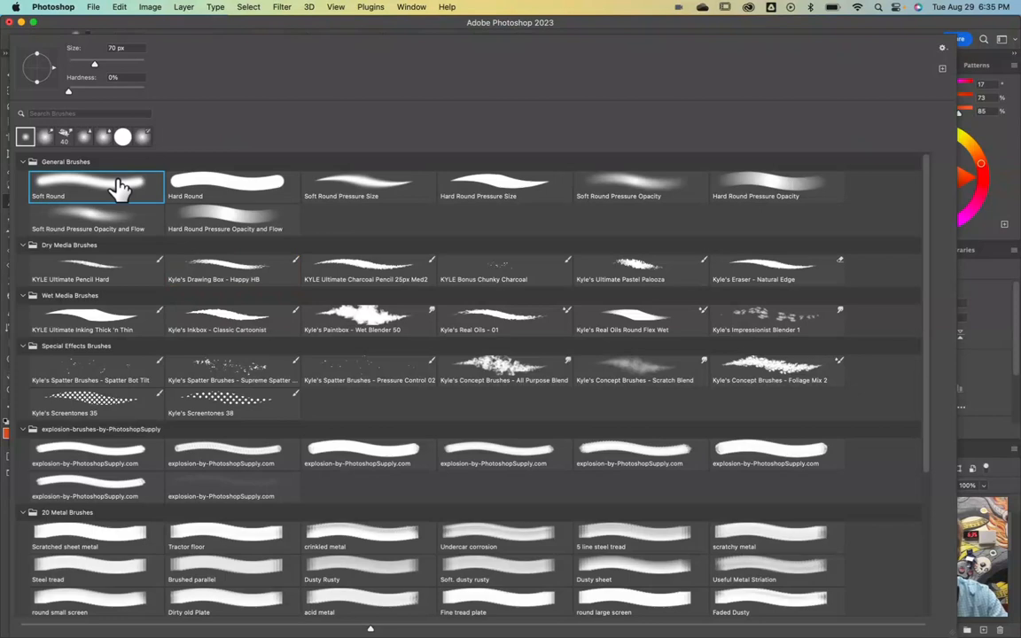
pyautogui.click(219, 194)
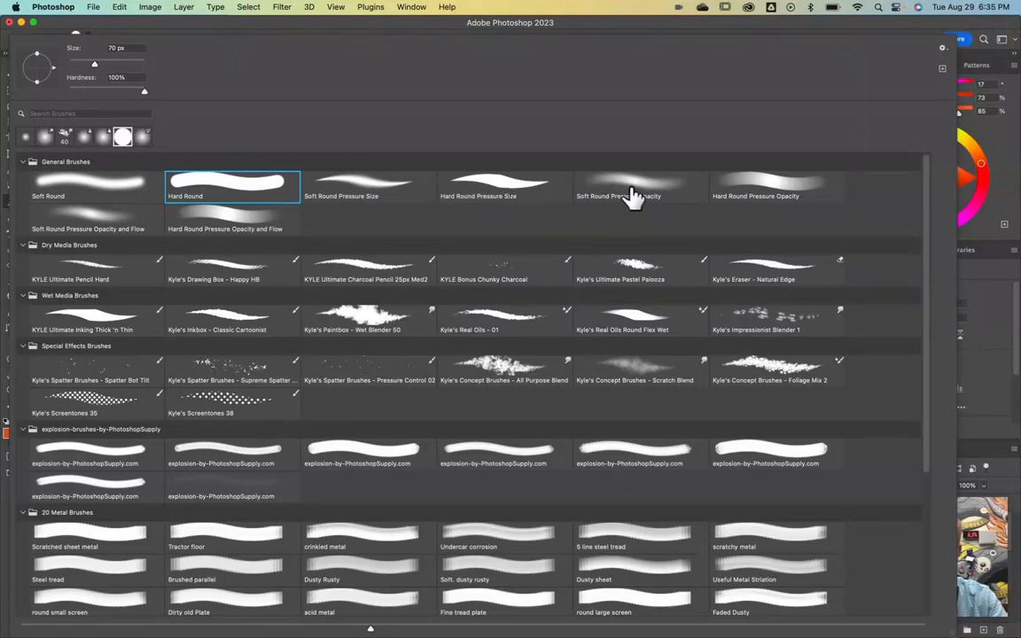
pyautogui.click(341, 189)
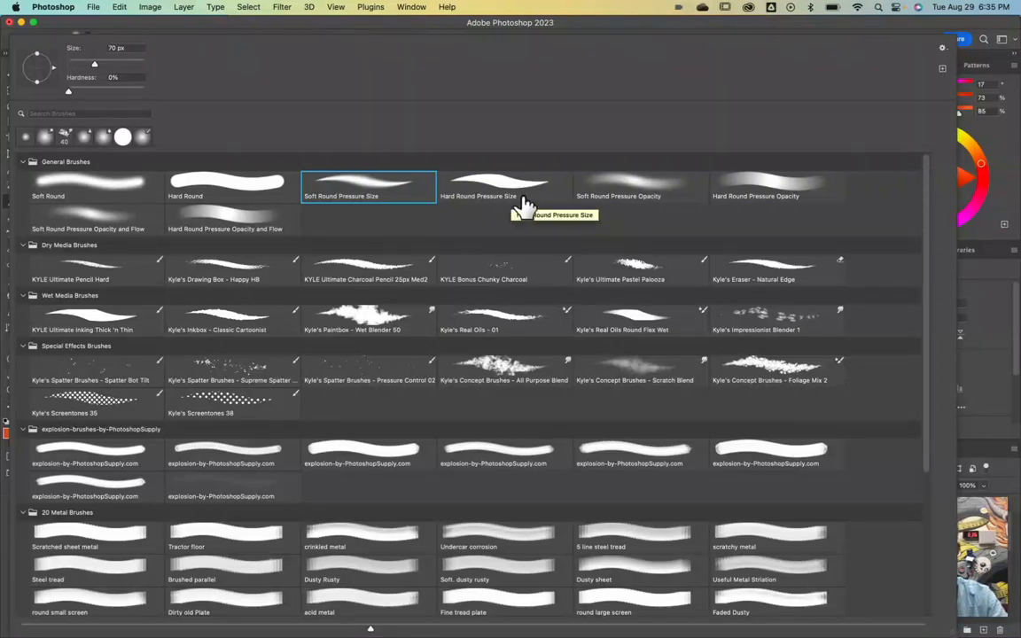
pyautogui.doubleClick(111, 181)
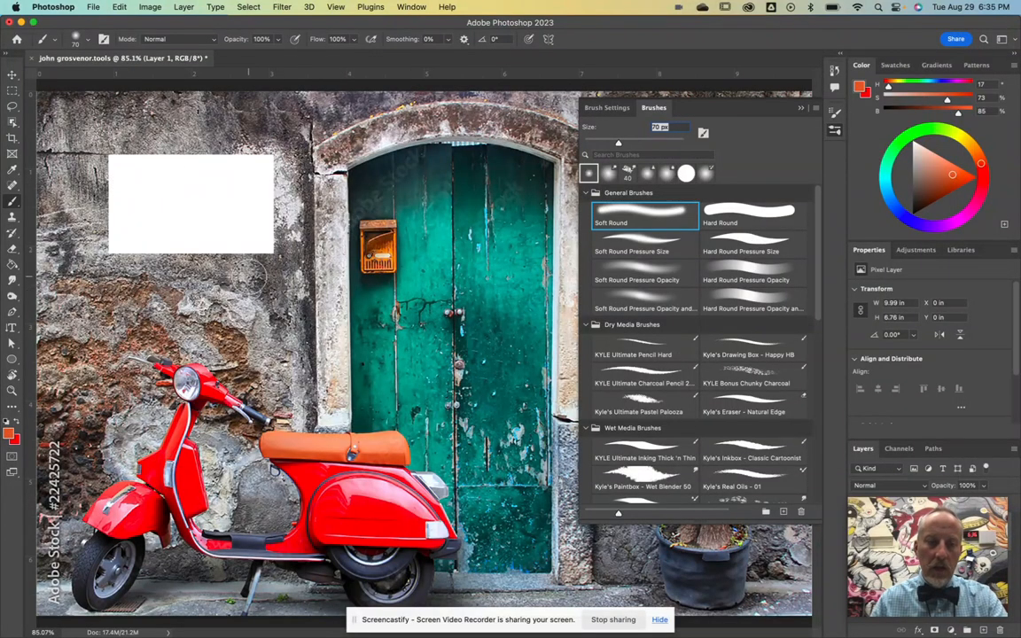
# Step: Set the brush to 25 px and paint a red B on the wall in the scooter's red
pyautogui.press('[')
pyautogui.press('[')
pyautogui.press('[')
pyautogui.press('[')
pyautogui.press('[')
pyautogui.press('[')
pyautogui.press('[')
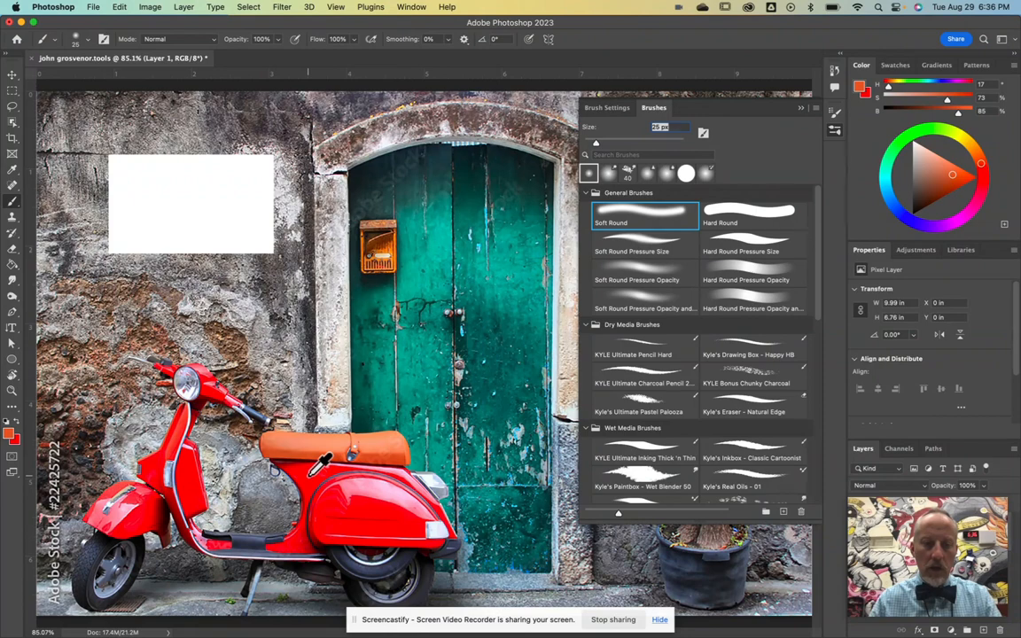
pyautogui.keyDown('alt'); pyautogui.click(278, 429); pyautogui.keyUp('alt')
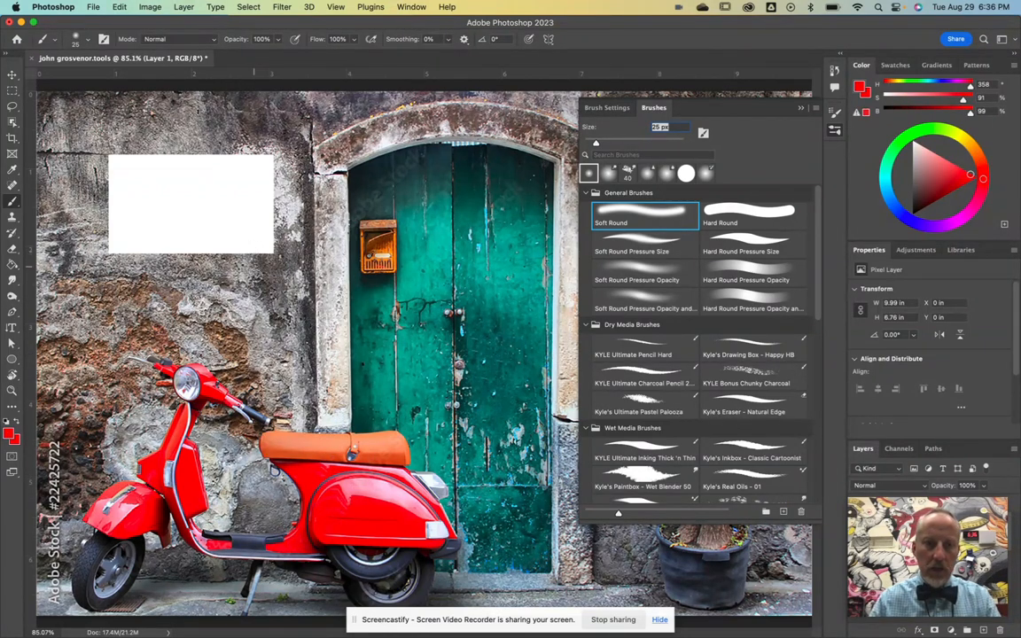
pyautogui.moveTo(272, 282)
pyautogui.mouseDown()
pyautogui.moveTo(274, 313)
pyautogui.moveTo(300, 324)
pyautogui.moveTo(295, 338)
pyautogui.moveTo(251, 342)
pyautogui.mouseUp()
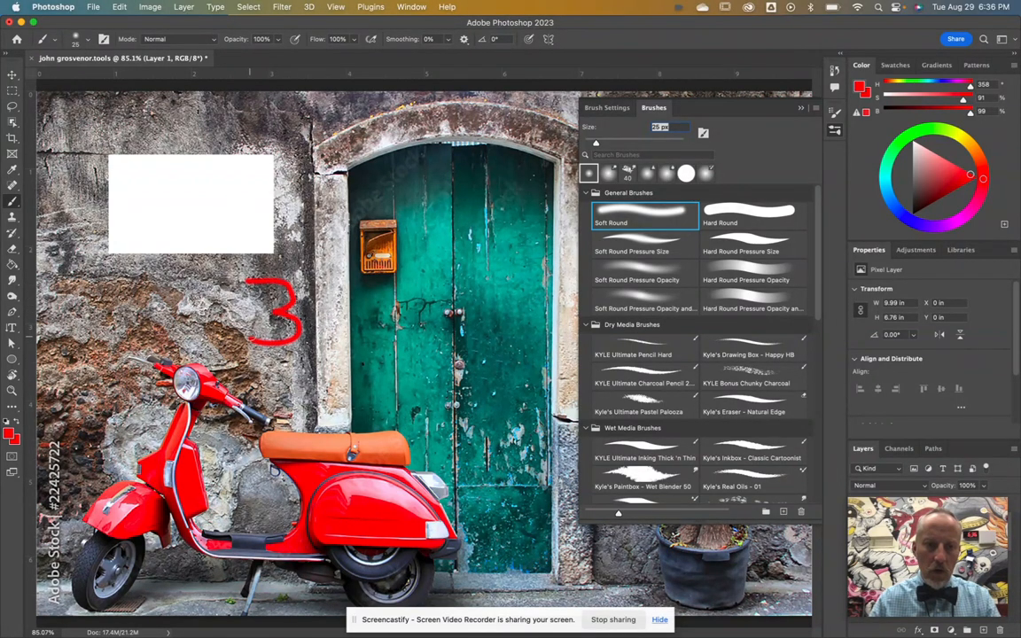
pyautogui.moveTo(255, 280); pyautogui.dragTo(252, 342)
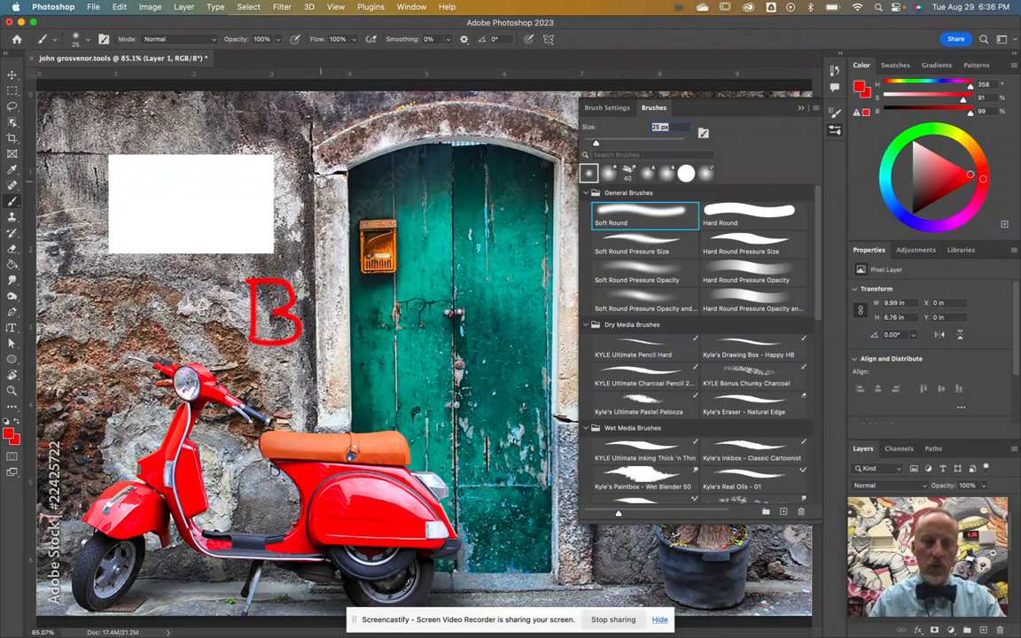
# Step: Set the brush opacity to 42% and paint a green A on the wall in the leaves' green
pyautogui.click(278, 39)
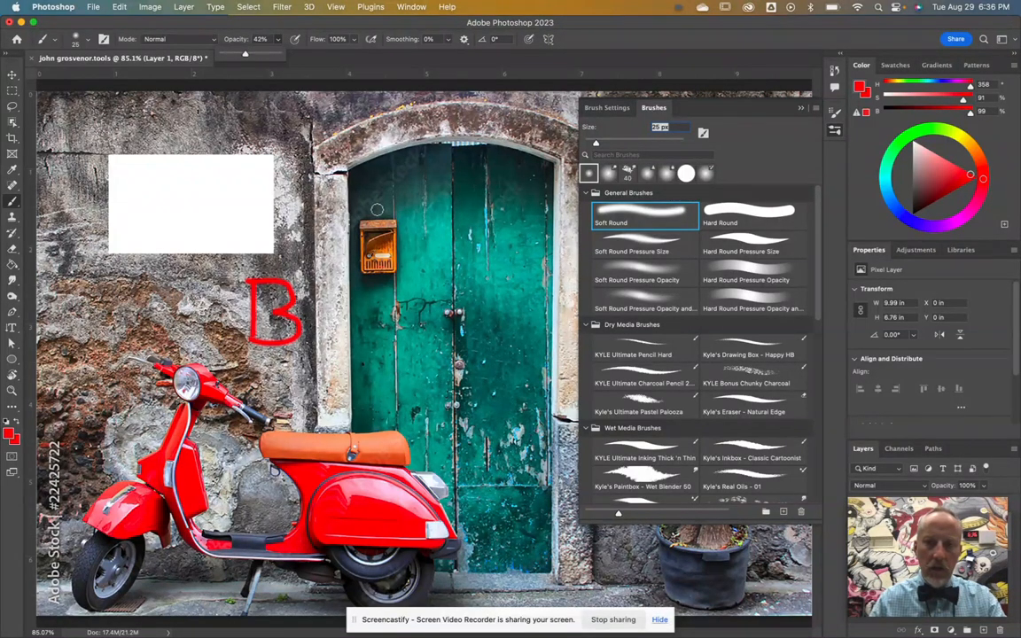
pyautogui.click(835, 131)
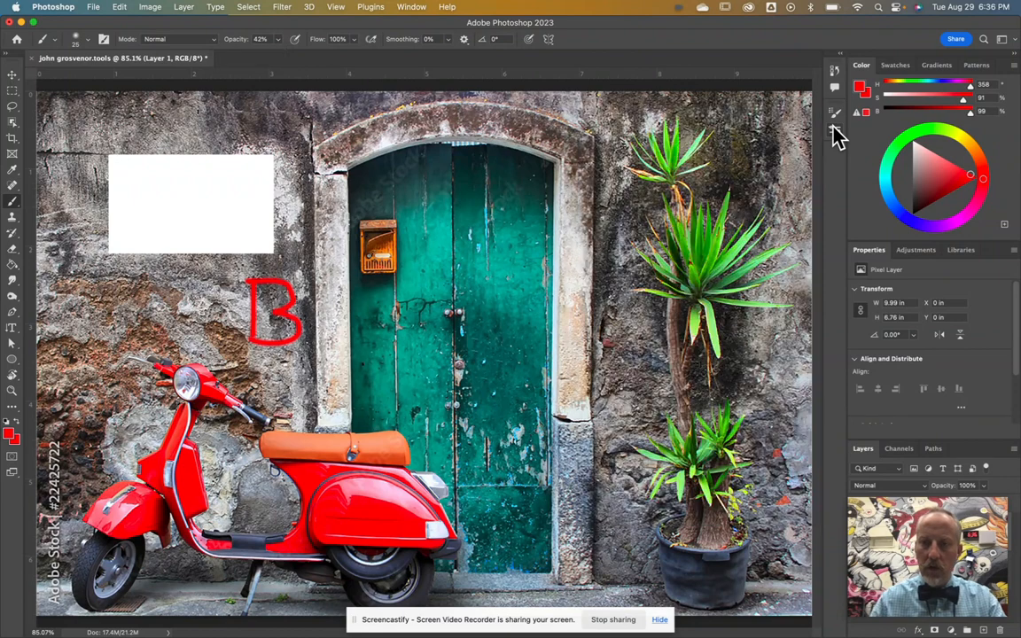
pyautogui.keyDown('alt'); pyautogui.click(735, 255); pyautogui.keyUp('alt')
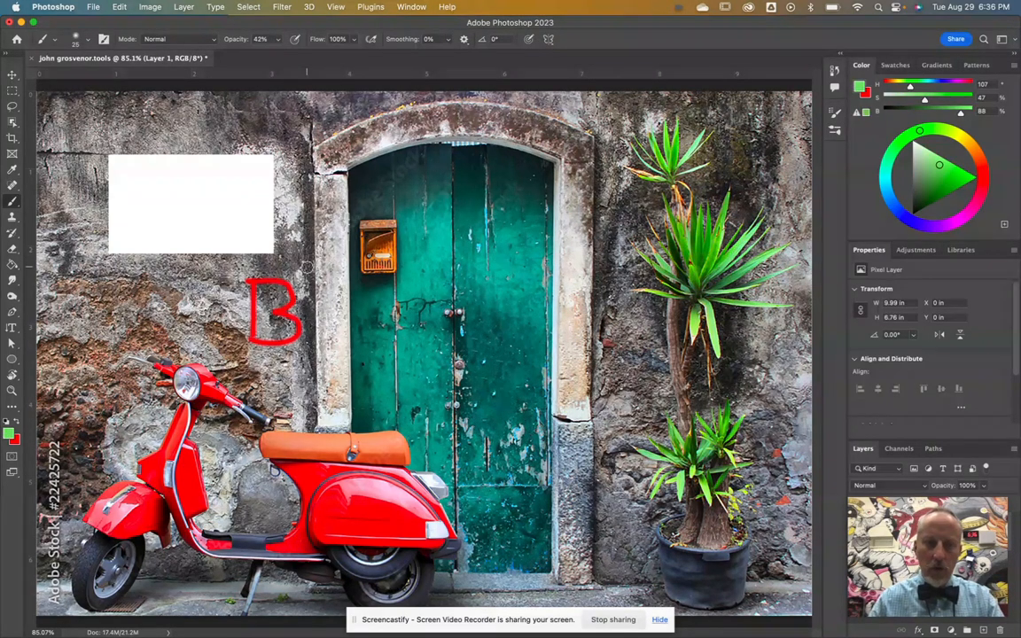
pyautogui.moveTo(93, 333)
pyautogui.mouseDown()
pyautogui.moveTo(135, 270)
pyautogui.moveTo(156, 339)
pyautogui.mouseUp()
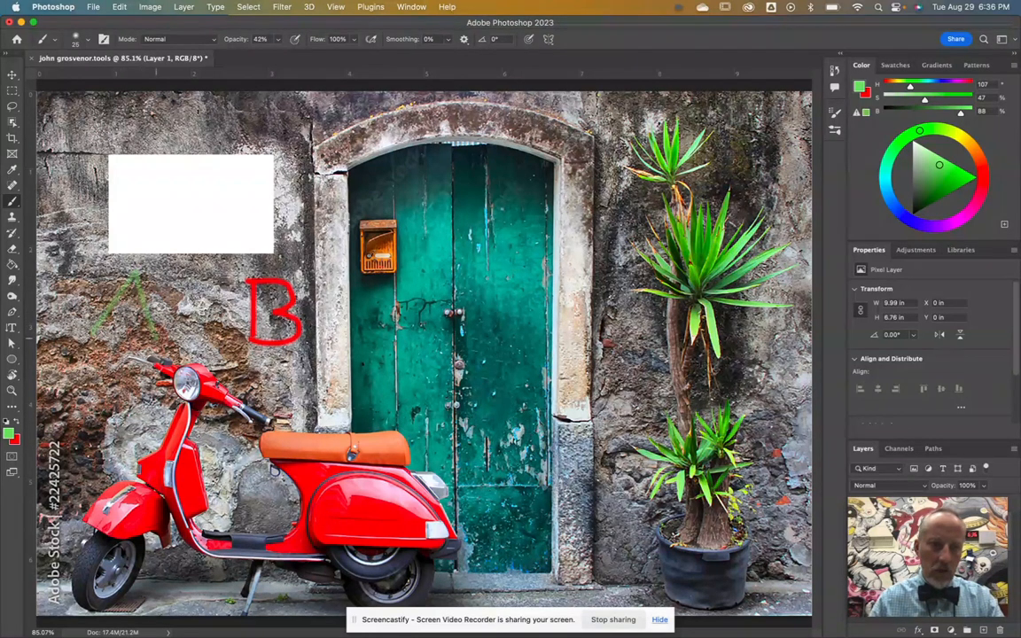
pyautogui.moveTo(104, 317); pyautogui.dragTo(144, 308)
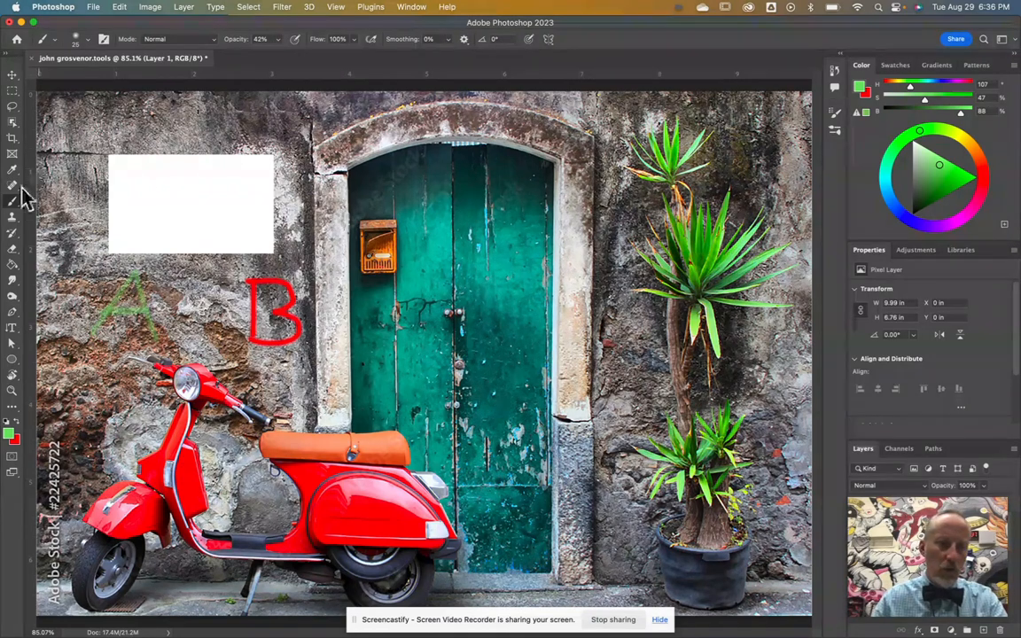
pyautogui.click(12, 218)
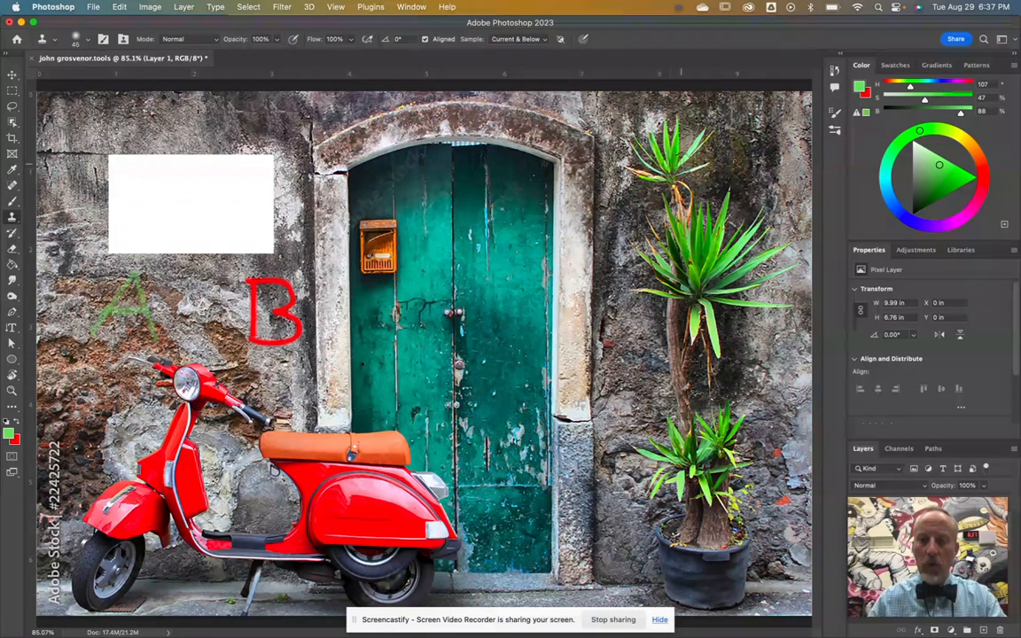
# Step: Enlarge the Clone Stamp brush and clone the palm leaves onto the door's upper right panel
pyautogui.press(']')
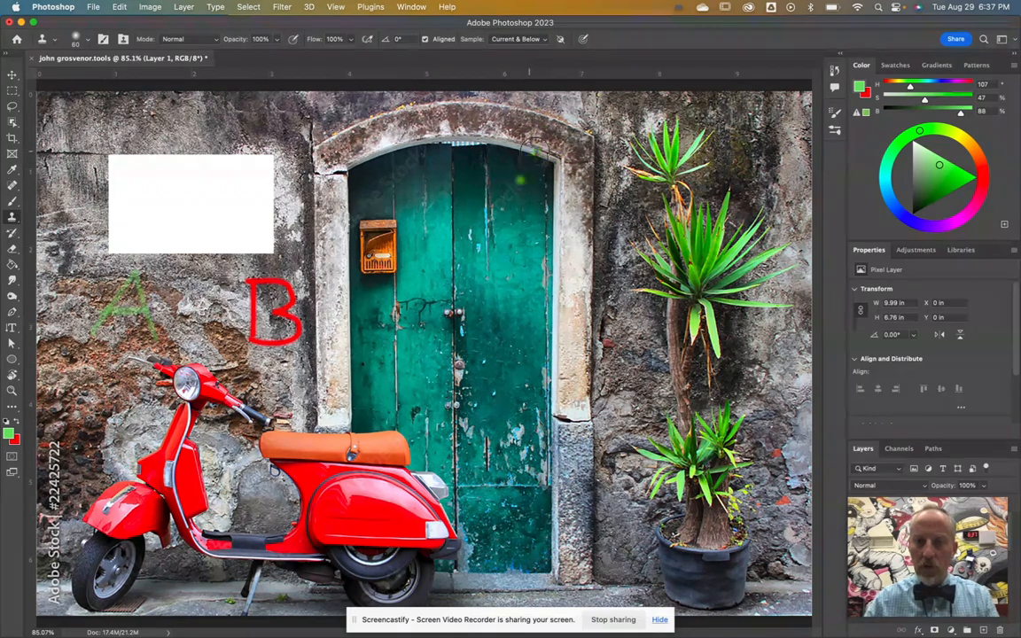
pyautogui.moveTo(502, 206)
pyautogui.mouseDown()
pyautogui.moveTo(525, 188)
pyautogui.moveTo(520, 209)
pyautogui.moveTo(496, 182)
pyautogui.moveTo(519, 202)
pyautogui.moveTo(489, 199)
pyautogui.moveTo(487, 177)
pyautogui.moveTo(519, 187)
pyautogui.moveTo(514, 209)
pyautogui.moveTo(498, 216)
pyautogui.moveTo(480, 195)
pyautogui.moveTo(485, 182)
pyautogui.moveTo(523, 189)
pyautogui.moveTo(523, 221)
pyautogui.moveTo(478, 191)
pyautogui.moveTo(495, 168)
pyautogui.moveTo(529, 177)
pyautogui.moveTo(543, 220)
pyautogui.moveTo(525, 228)
pyautogui.moveTo(472, 190)
pyautogui.moveTo(478, 178)
pyautogui.moveTo(473, 186)
pyautogui.moveTo(516, 226)
pyautogui.moveTo(465, 217)
pyautogui.moveTo(454, 189)
pyautogui.moveTo(464, 173)
pyautogui.moveTo(537, 169)
pyautogui.moveTo(557, 215)
pyautogui.moveTo(544, 205)
pyautogui.moveTo(518, 237)
pyautogui.moveTo(505, 280)
pyautogui.mouseUp()
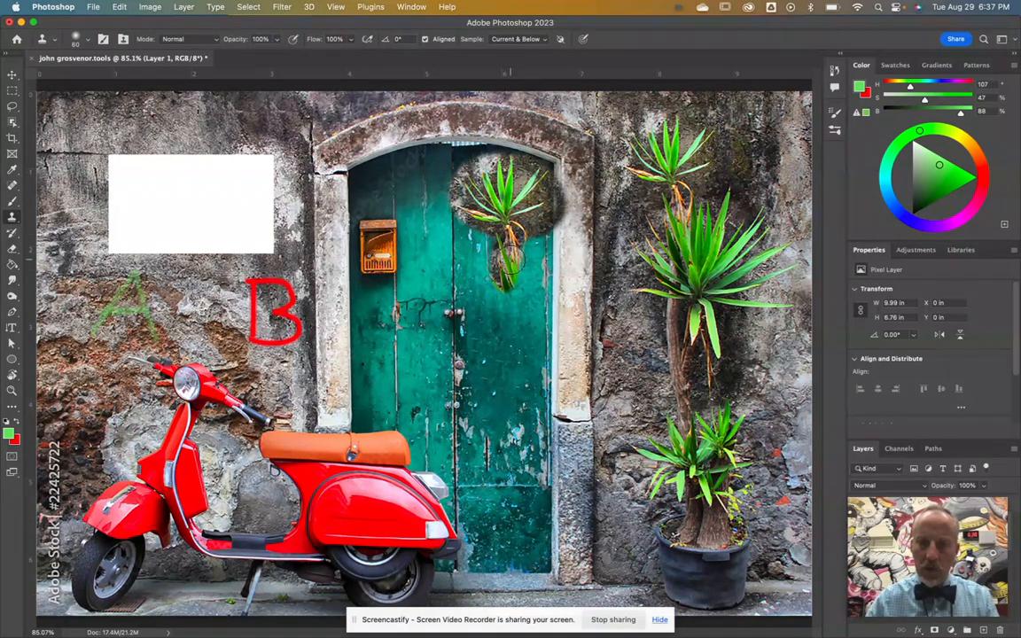
# Step: Undo the cloned plant, then clone the orange mailbox onto the door just below the original
pyautogui.press('super+z')
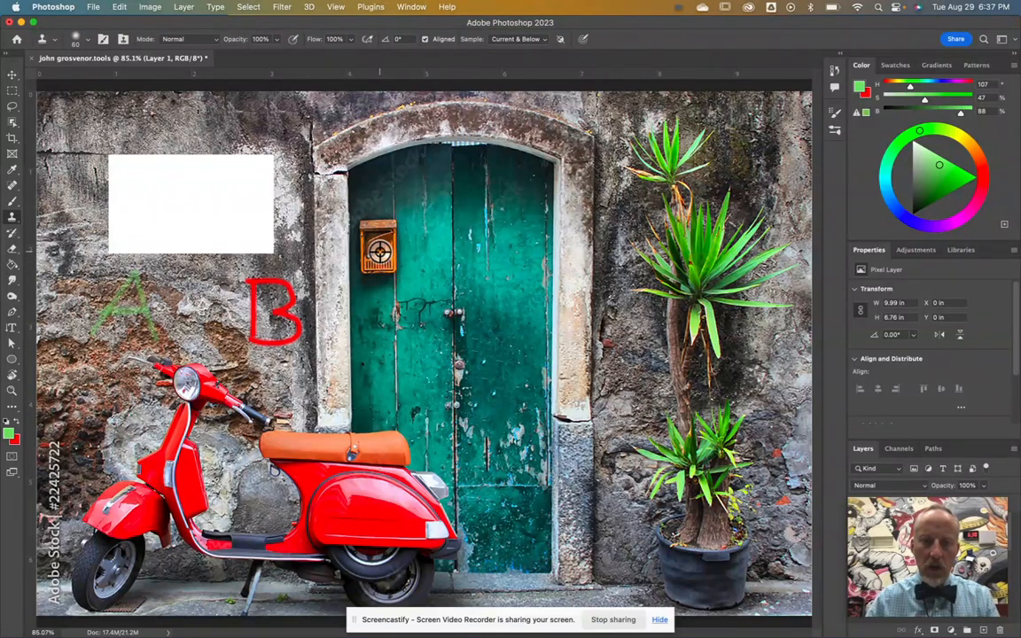
pyautogui.keyDown('alt'); pyautogui.click(380, 251); pyautogui.keyUp('alt')
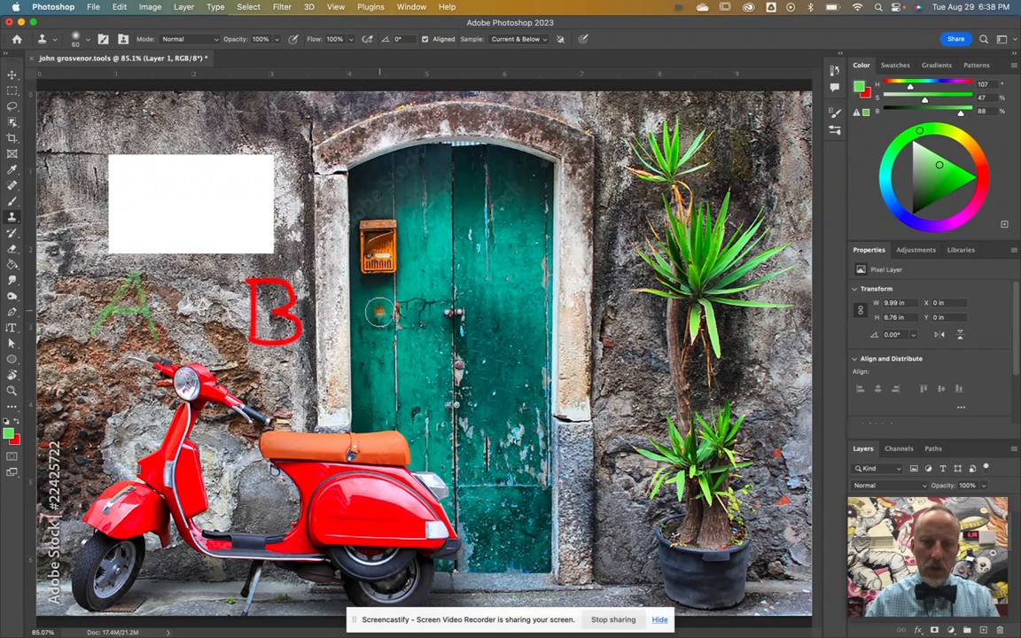
pyautogui.moveTo(378, 306); pyautogui.dragTo(385, 296)
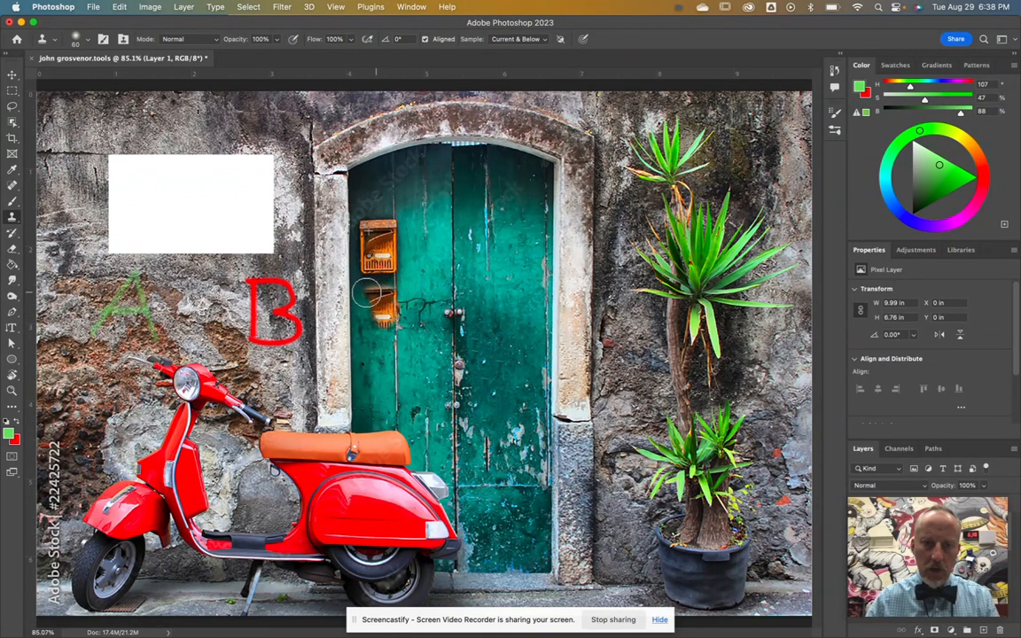
pyautogui.moveTo(392, 286); pyautogui.dragTo(390, 338)
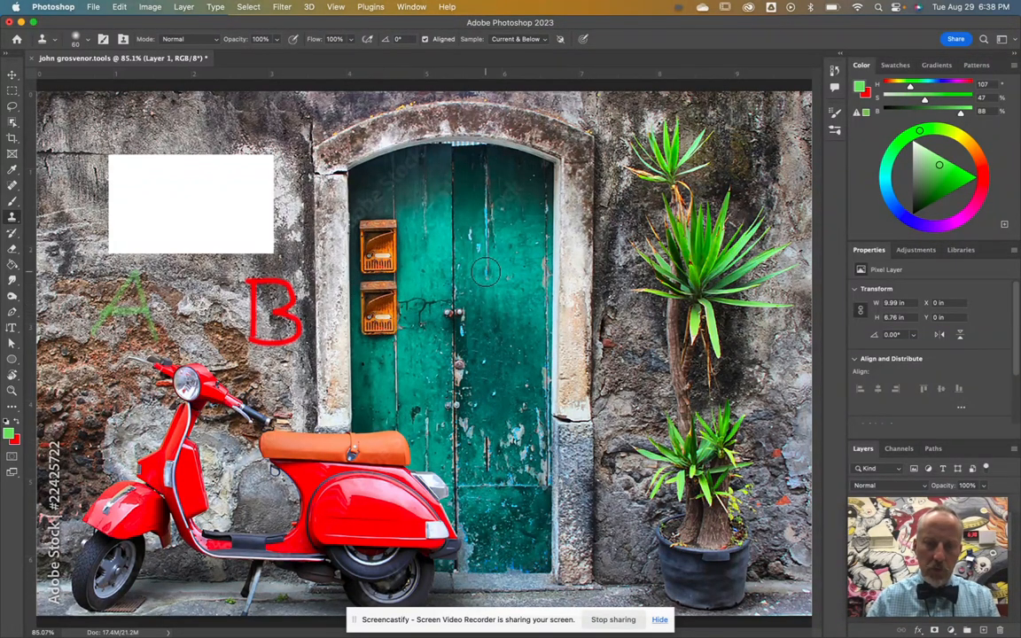
# Step: Try the History Brush on the door area and dismiss its canvas-size warning
pyautogui.click(13, 236)
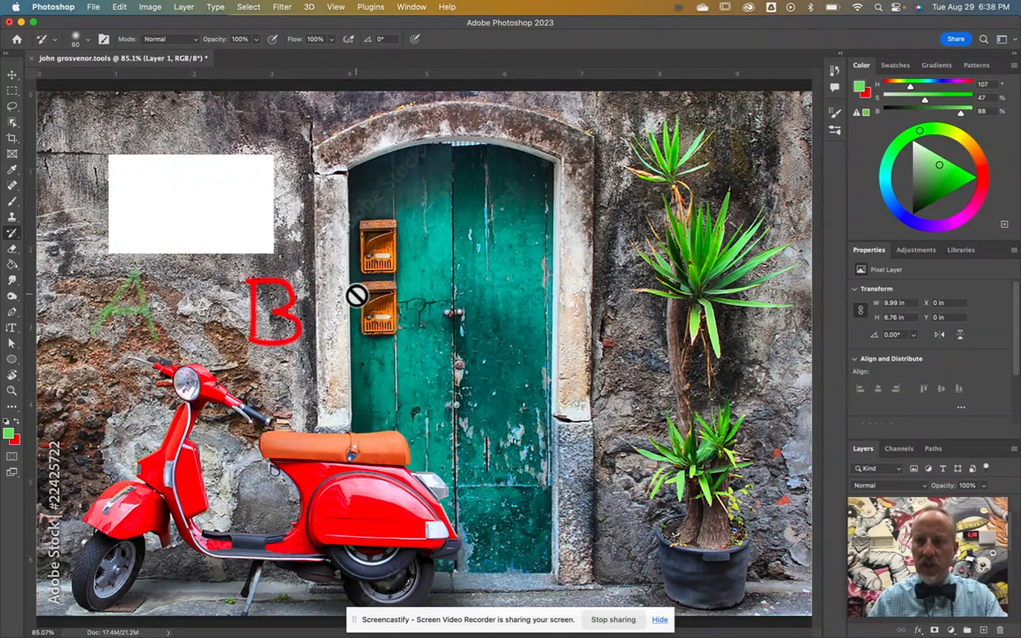
pyautogui.moveTo(906, 503); pyautogui.dragTo(901, 544)
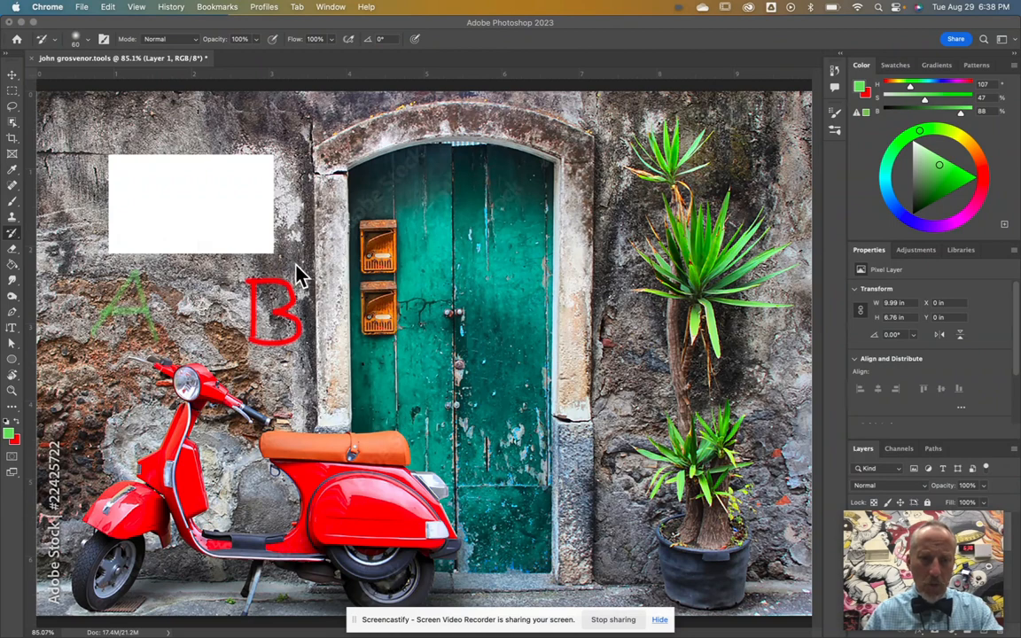
pyautogui.click(11, 236)
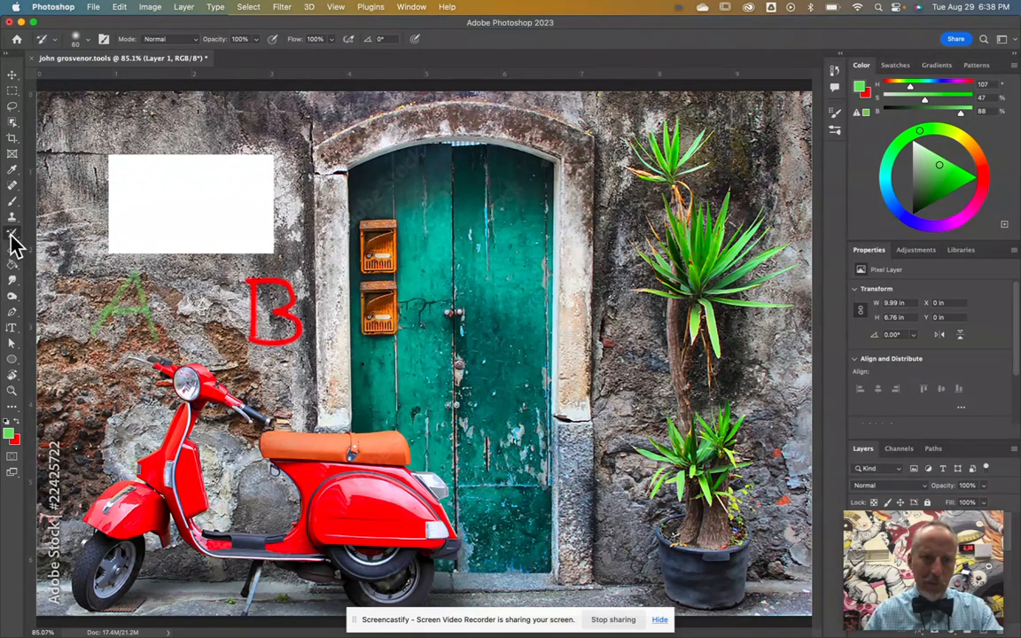
pyautogui.click(388, 321)
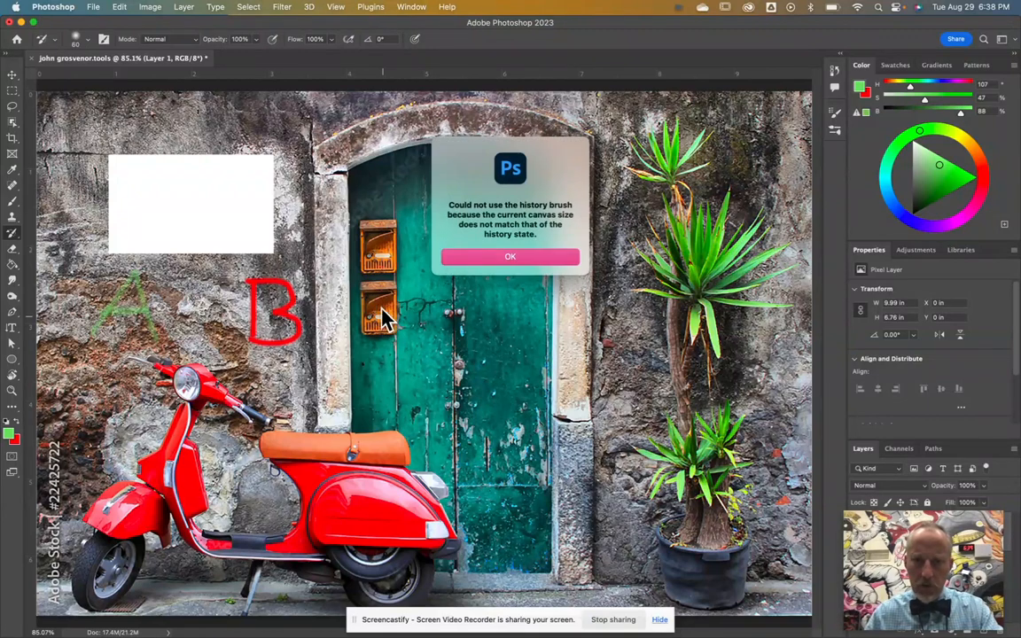
pyautogui.click(516, 259)
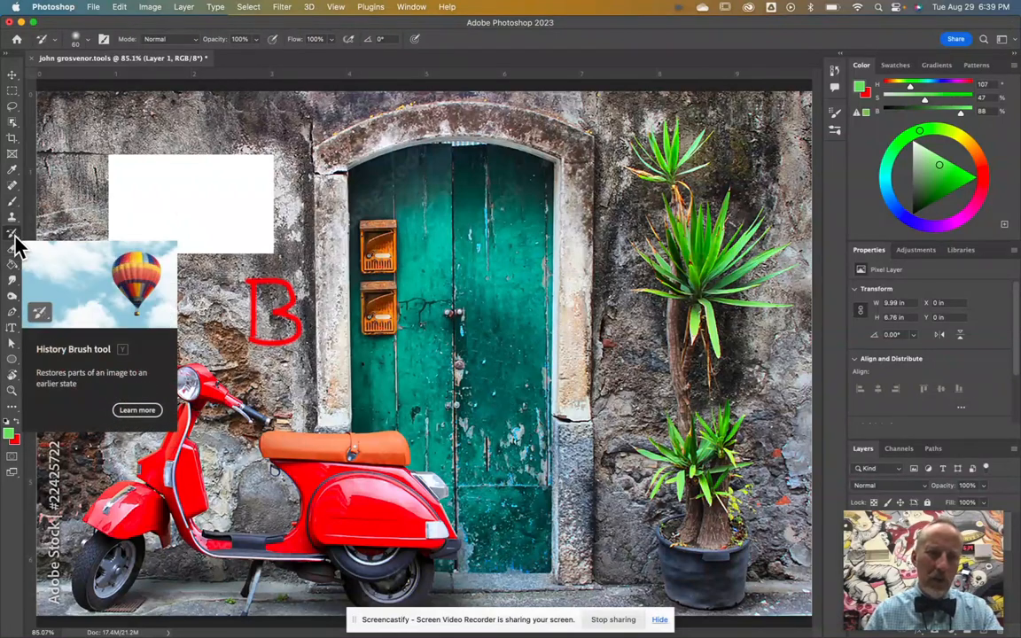
pyautogui.click(15, 252)
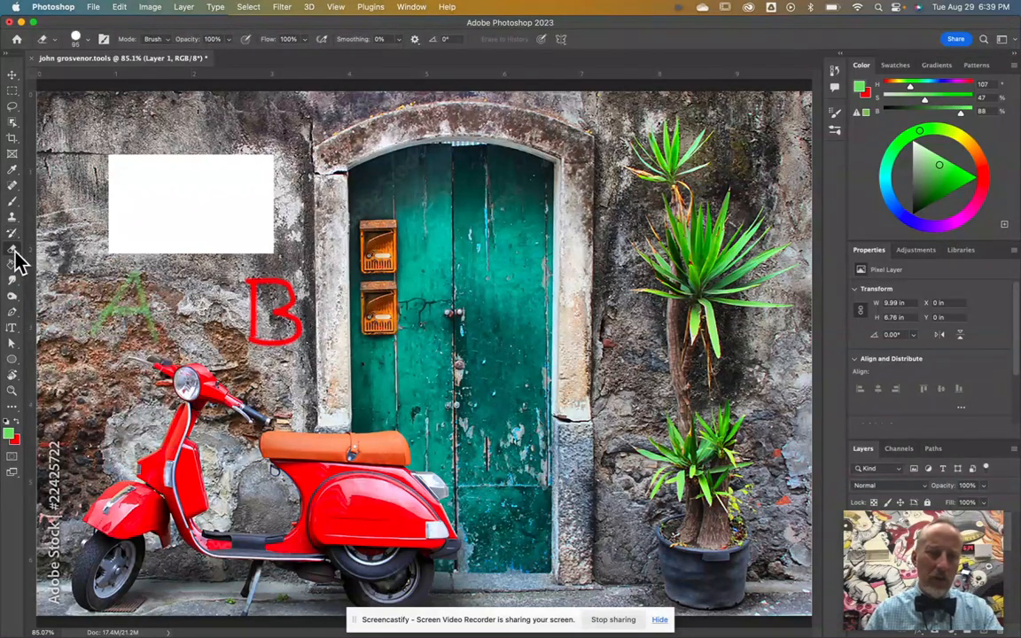
# Step: Erase a round white spot on the green door's upper panel and reduce the eraser size
pyautogui.click(500, 212)
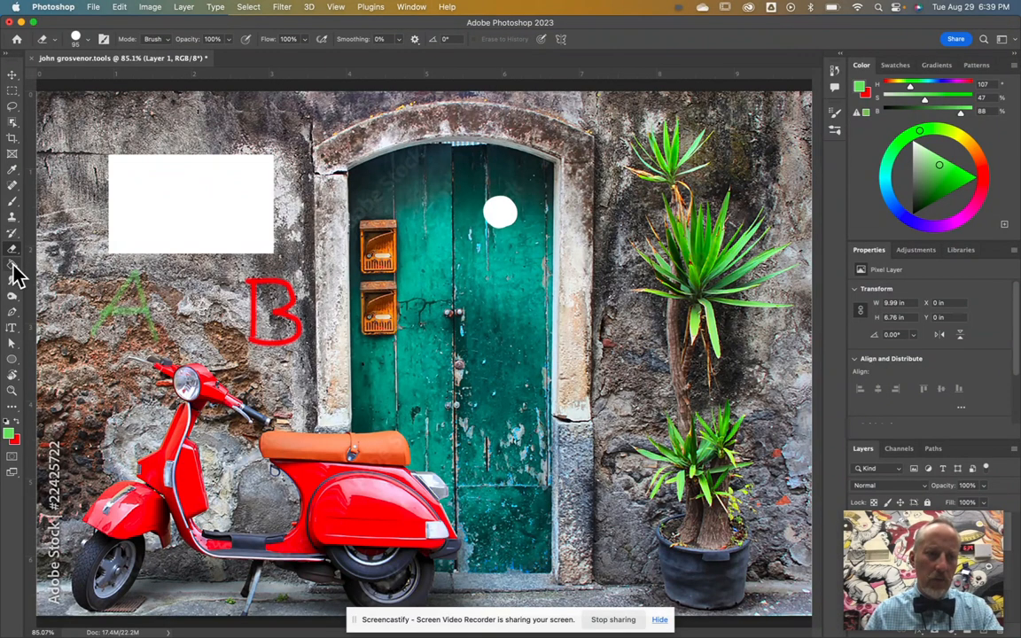
pyautogui.press(']')
pyautogui.press(']')
pyautogui.press(']')
pyautogui.press('[')
pyautogui.press('[')
pyautogui.press('[')
pyautogui.press('[')
pyautogui.press('[')
pyautogui.press('[')
pyautogui.press('[')
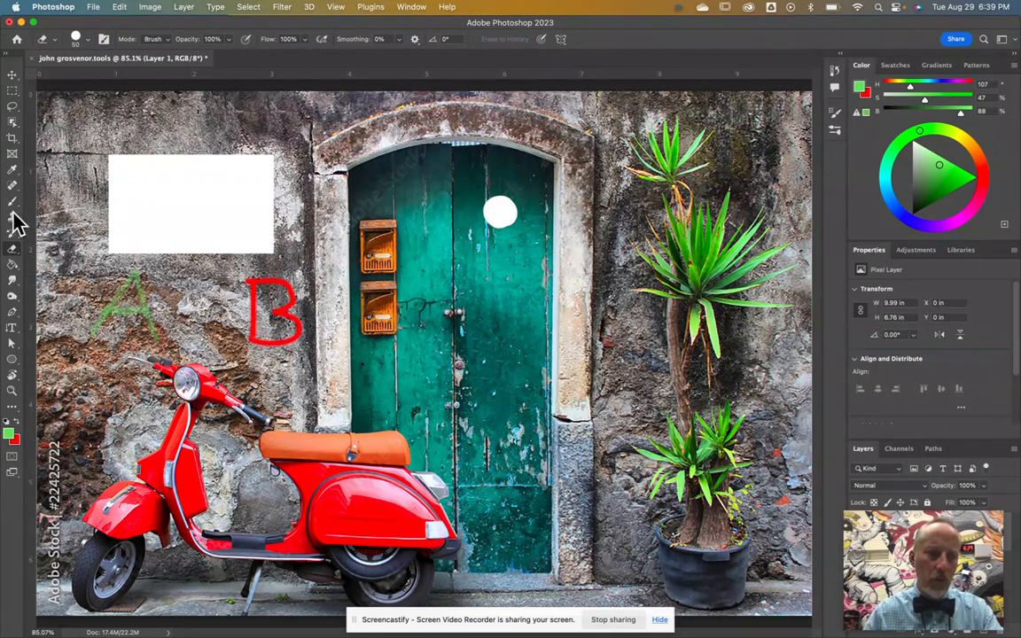
pyautogui.click(12, 265)
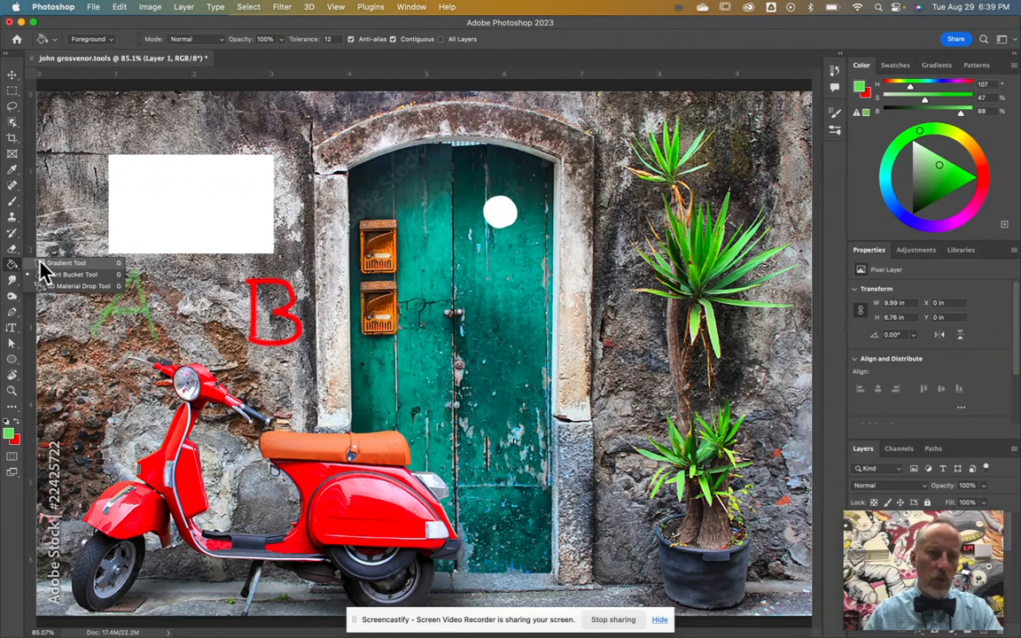
pyautogui.click(41, 265)
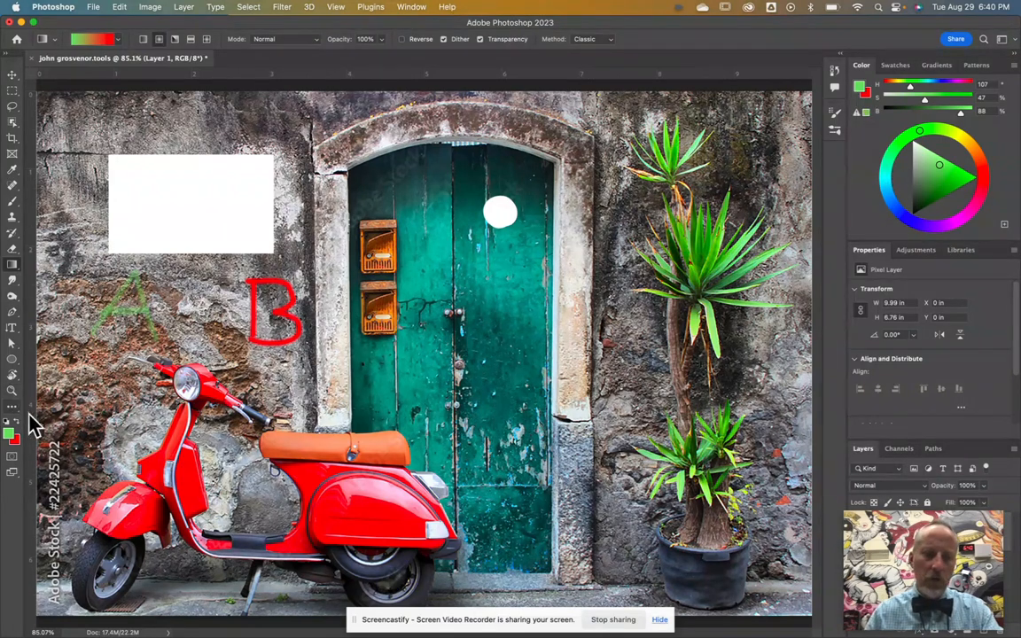
# Step: Set the foreground to yellow-orange, try three radial gradients across the canvas, then undo them
pyautogui.moveTo(977, 168)
pyautogui.mouseDown()
pyautogui.moveTo(968, 141)
pyautogui.moveTo(965, 171)
pyautogui.mouseUp()
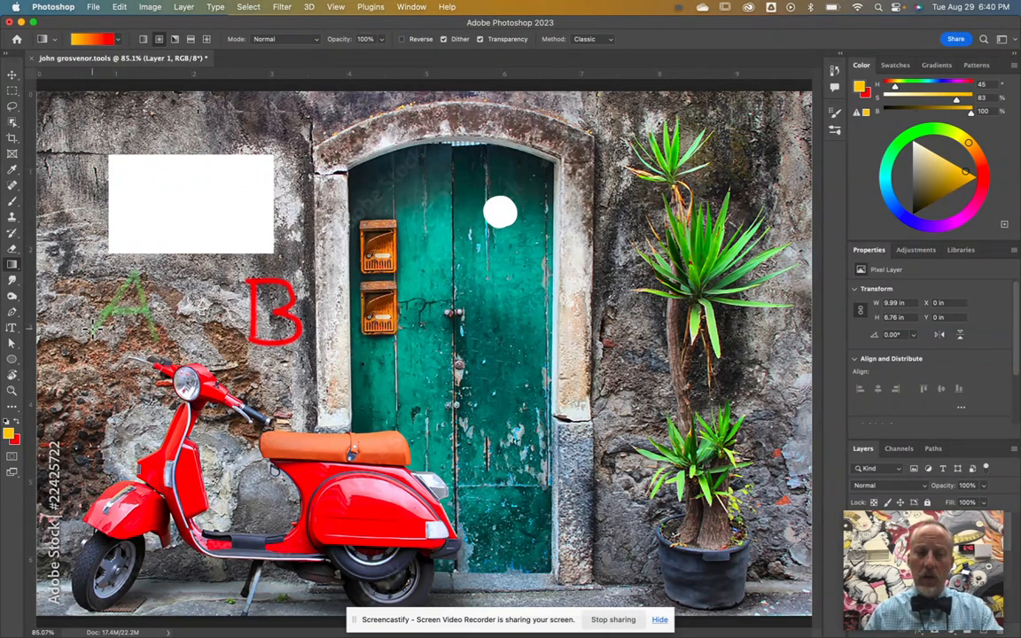
pyautogui.moveTo(75, 328); pyautogui.dragTo(519, 310)
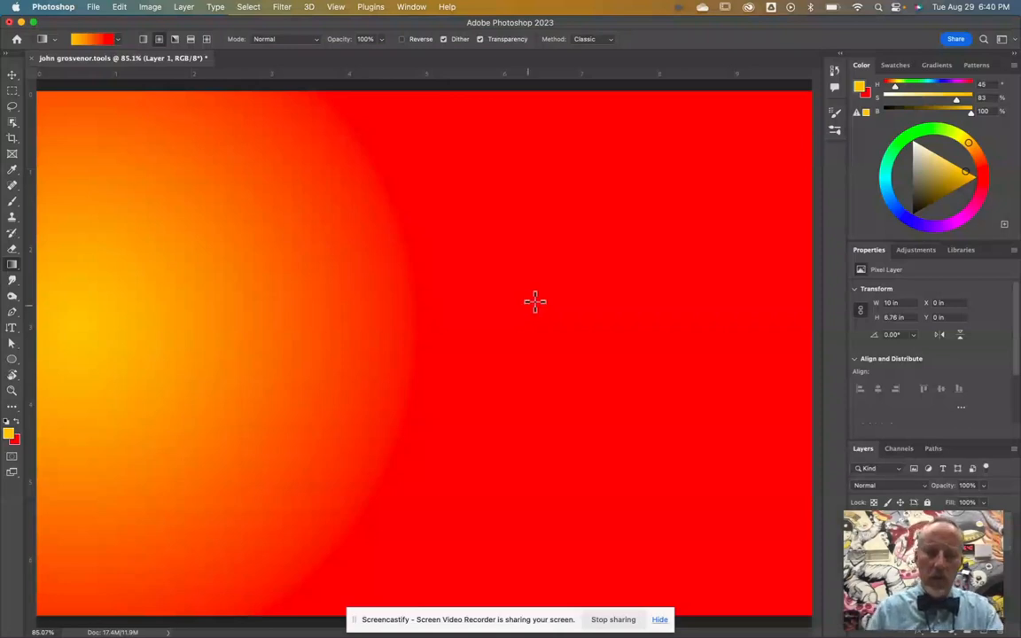
pyautogui.moveTo(440, 191); pyautogui.dragTo(806, 335)
pyautogui.moveTo(653, 210); pyautogui.dragTo(232, 372)
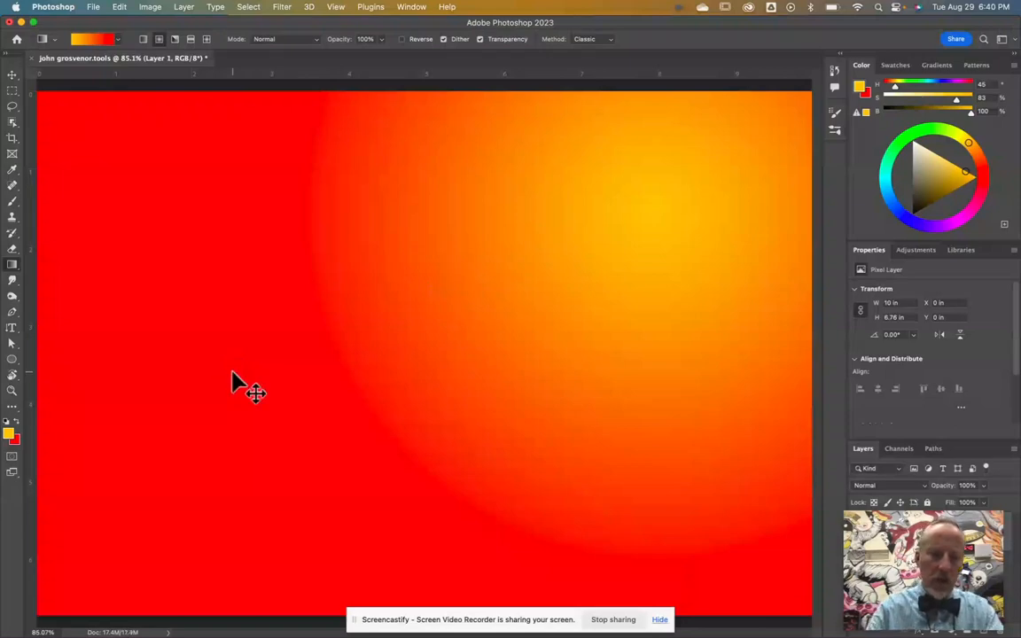
pyautogui.press('super+z')
pyautogui.press('super+z')
pyautogui.press('super+z')
pyautogui.press('super+z')
pyautogui.press('super+z')
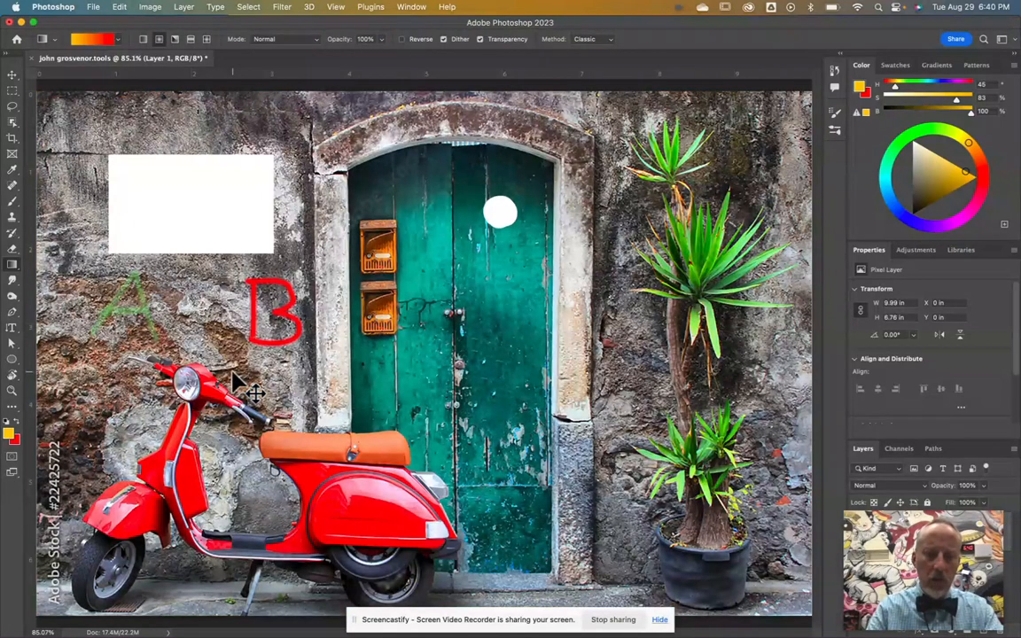
pyautogui.rightClick(11, 265)
# Step: Fill the white rectangle with tan sampled from the wall using the Paint Bucket Tool
pyautogui.click(70, 275)
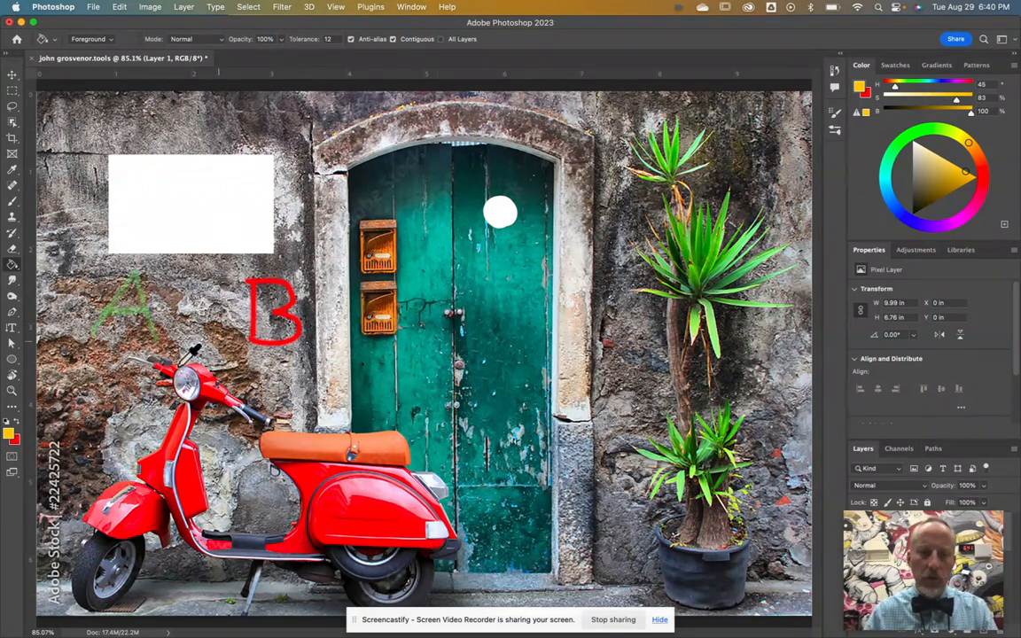
pyautogui.keyDown('alt'); pyautogui.click(77, 365); pyautogui.keyUp('alt')
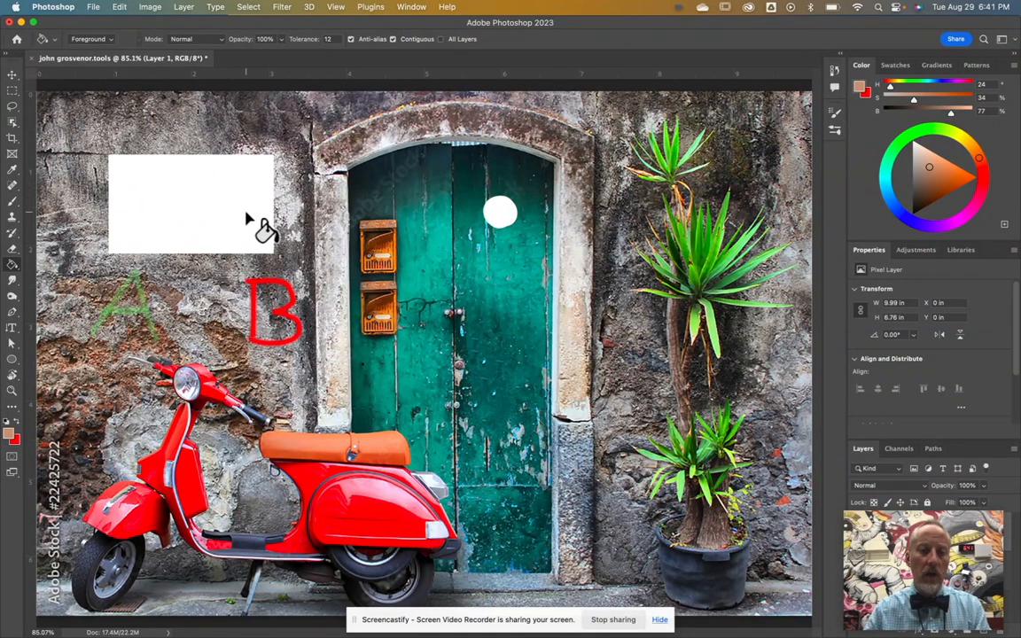
pyautogui.click(246, 218)
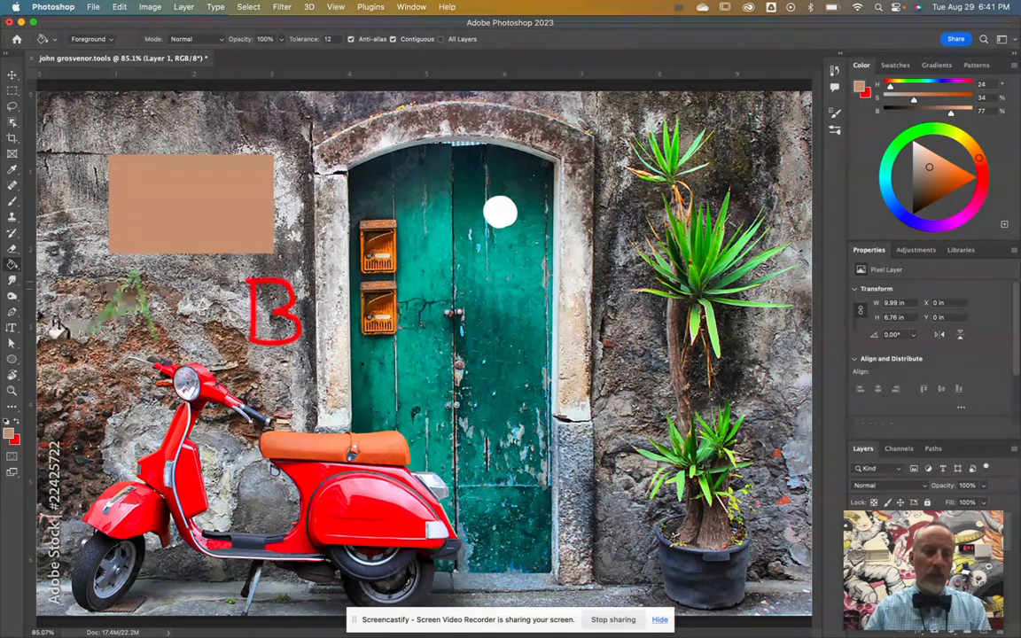
pyautogui.rightClick(12, 266)
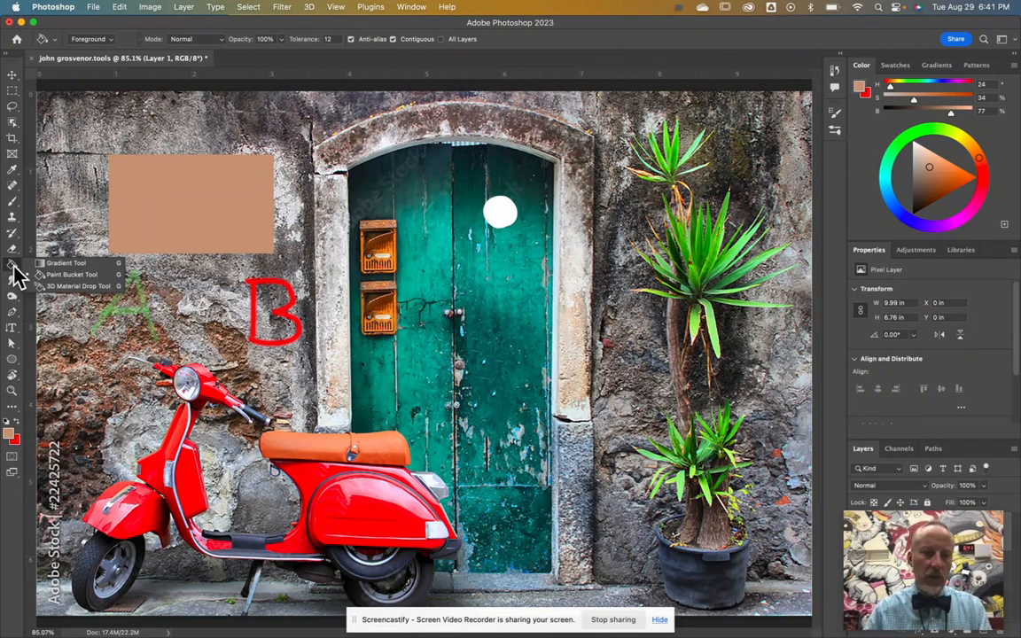
# Step: Blur part of the Adobe Stock number on the left edge with an 80-size Blur brush
pyautogui.click(12, 283)
pyautogui.rightClick(14, 285)
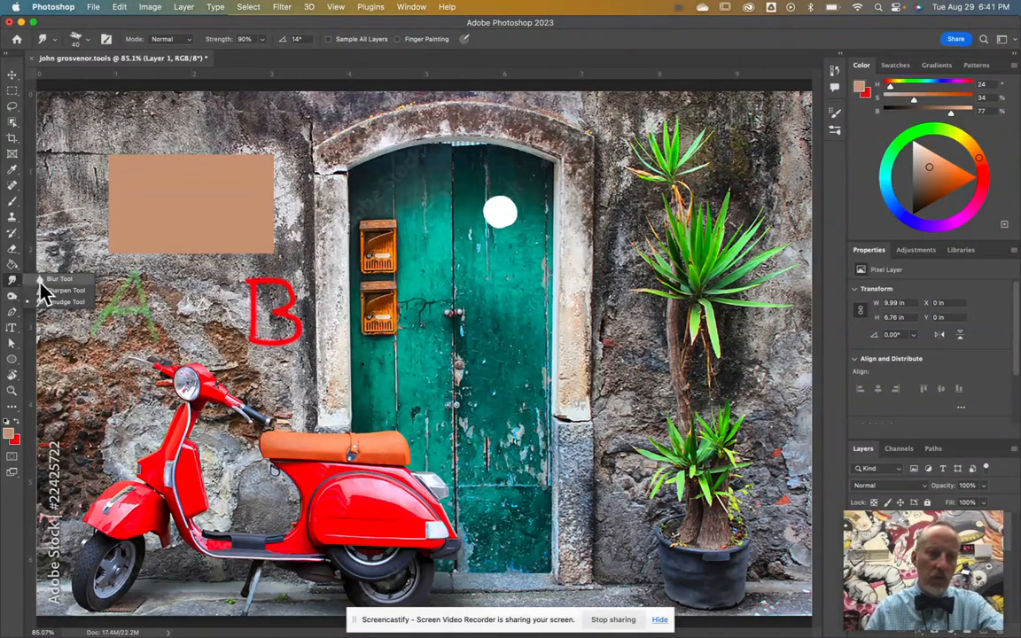
pyautogui.click(55, 279)
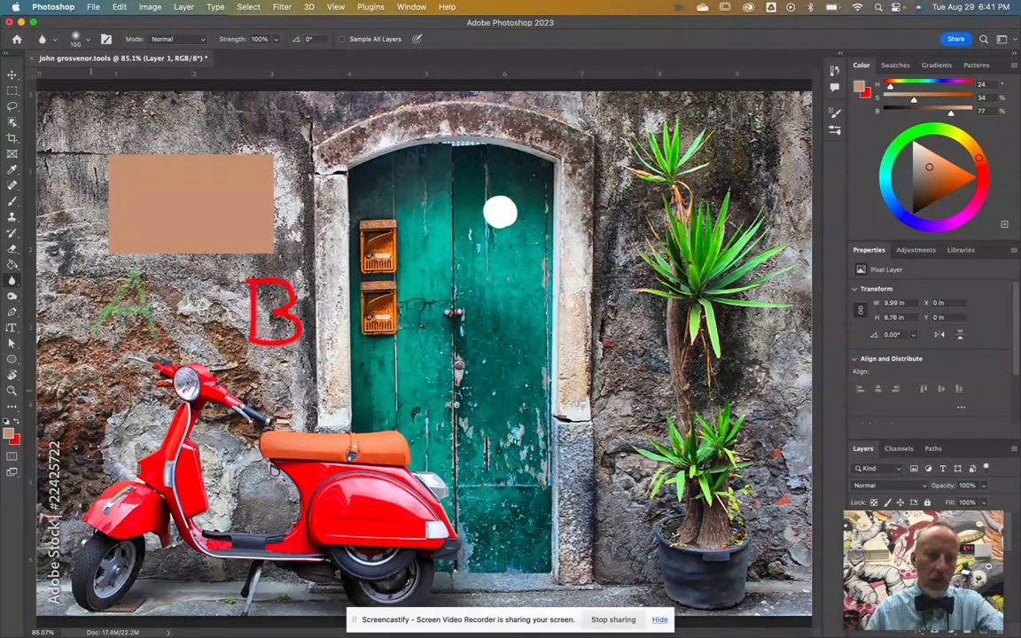
pyautogui.scroll(5, 104, 402)
pyautogui.hscroll(-8, 104, 402)
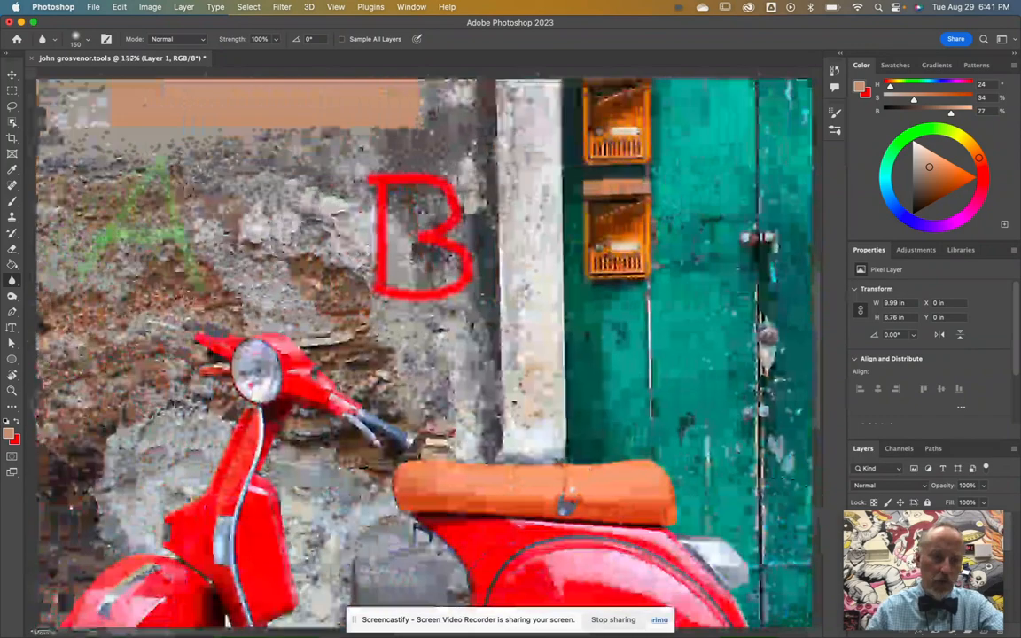
pyautogui.hscroll(-2, 104, 402)
pyautogui.press('[')
pyautogui.press('[')
pyautogui.press('[')
pyautogui.press('[')
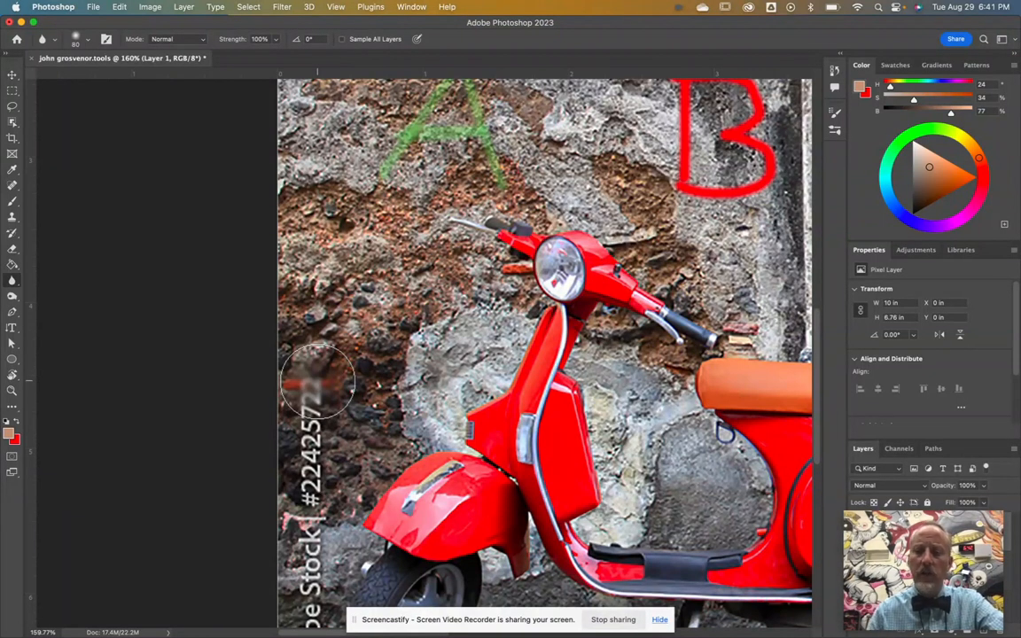
pyautogui.moveTo(317, 381); pyautogui.dragTo(315, 363)
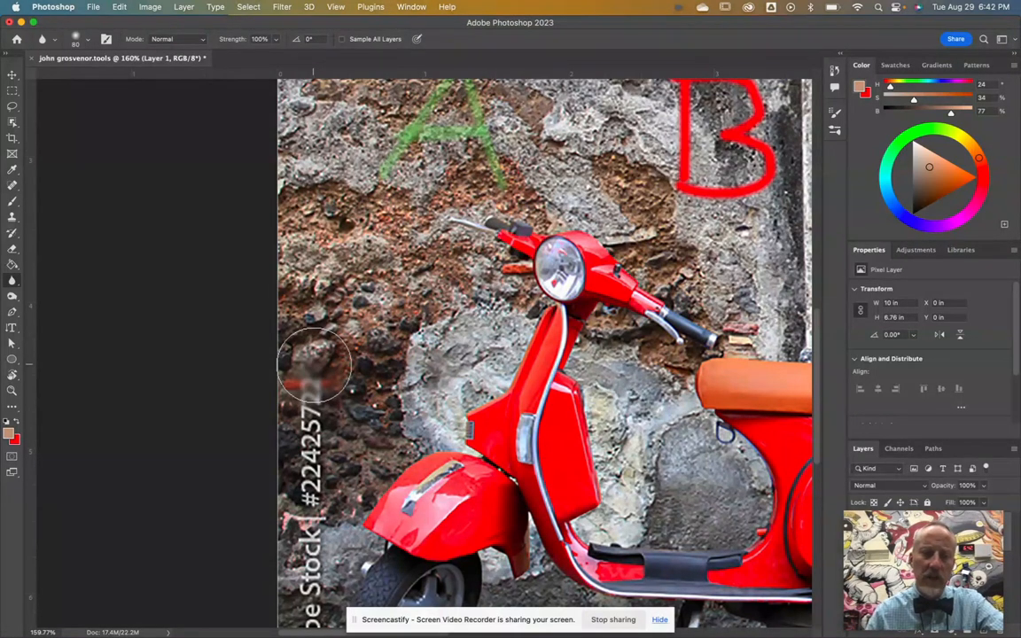
pyautogui.click(12, 284)
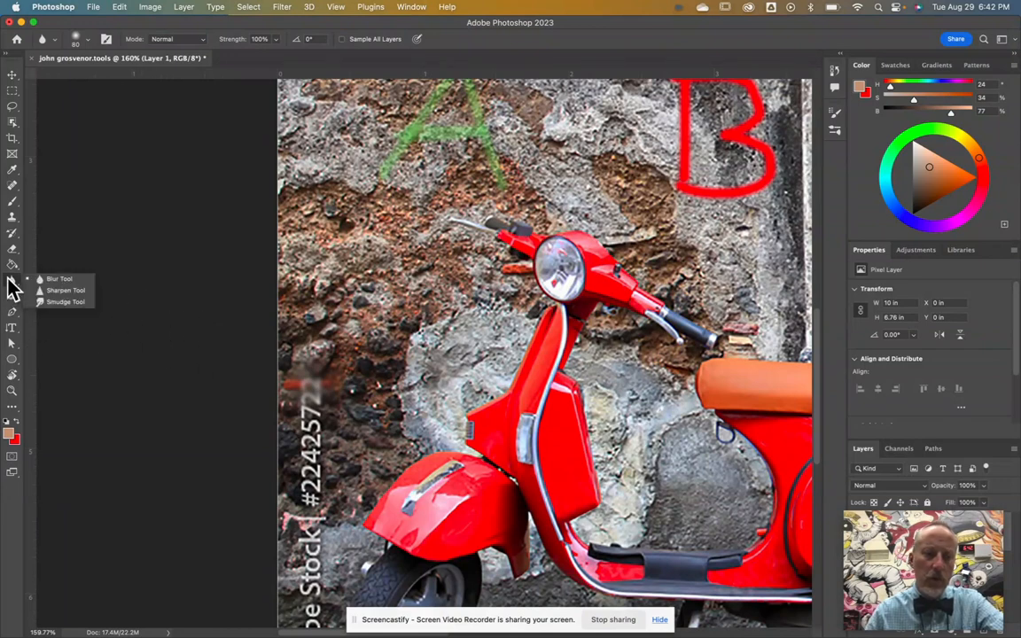
# Step: Sharpen the scooter's headlight with the Sharpen Tool, then select the Smudge Tool
pyautogui.click(60, 290)
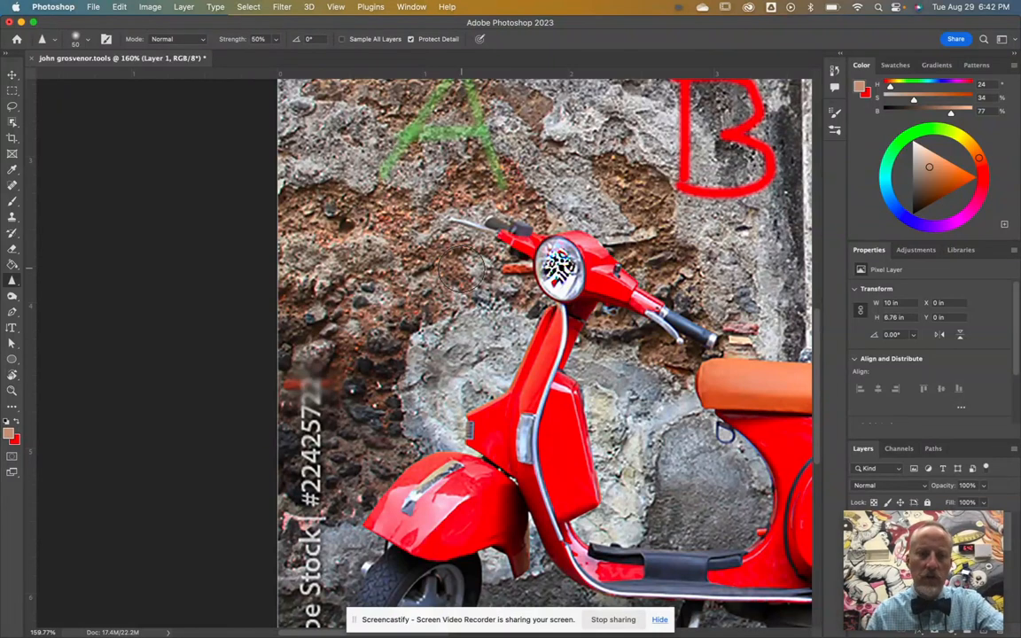
pyautogui.click(12, 283)
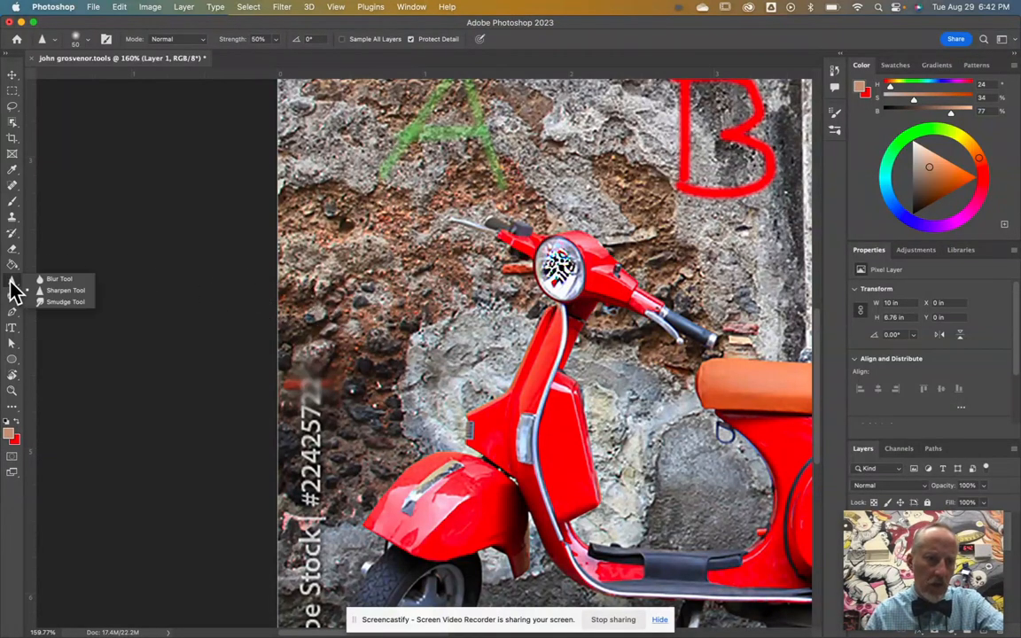
pyautogui.click(68, 302)
pyautogui.scroll(-2, 408, 230)
pyautogui.scroll(5, 465, 293)
# Step: Smudge the tan rectangle's top and right edges into the wall, undoing stray strokes
pyautogui.moveTo(390, 126); pyautogui.dragTo(400, 148)
pyautogui.moveTo(530, 173)
pyautogui.mouseDown()
pyautogui.moveTo(574, 213)
pyautogui.moveTo(630, 235)
pyautogui.mouseUp()
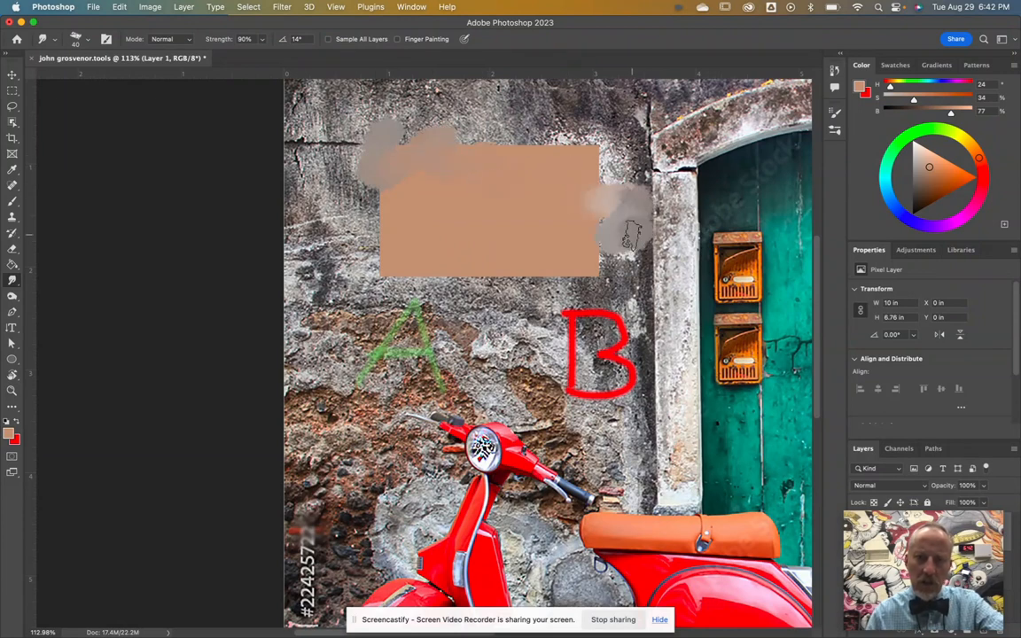
pyautogui.press('super+z')
pyautogui.press('super+z')
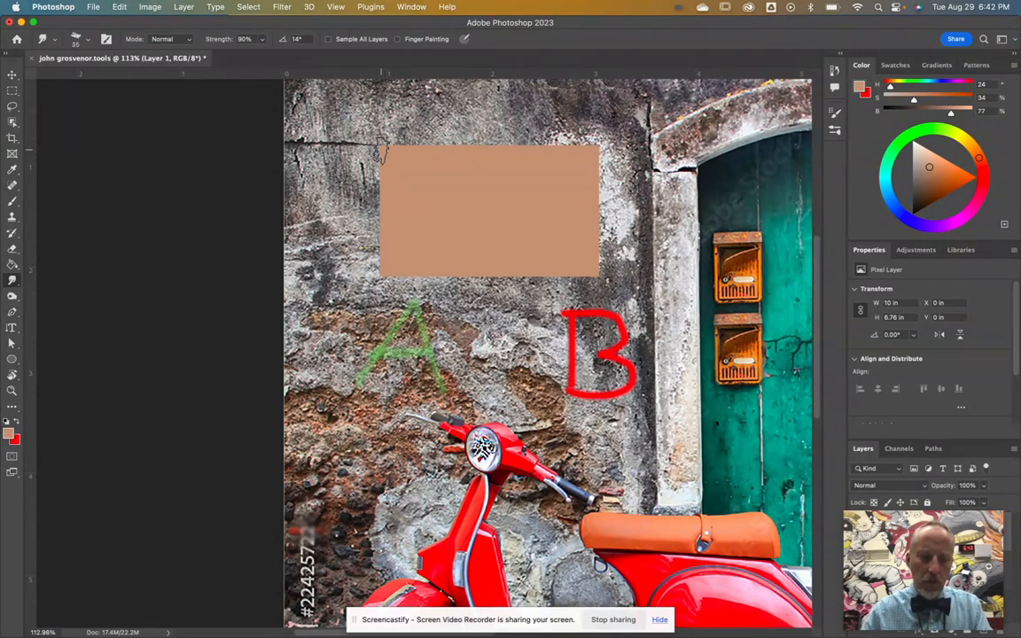
pyautogui.moveTo(381, 149)
pyautogui.mouseDown()
pyautogui.moveTo(476, 132)
pyautogui.moveTo(600, 141)
pyautogui.moveTo(599, 279)
pyautogui.moveTo(379, 267)
pyautogui.moveTo(384, 160)
pyautogui.mouseUp()
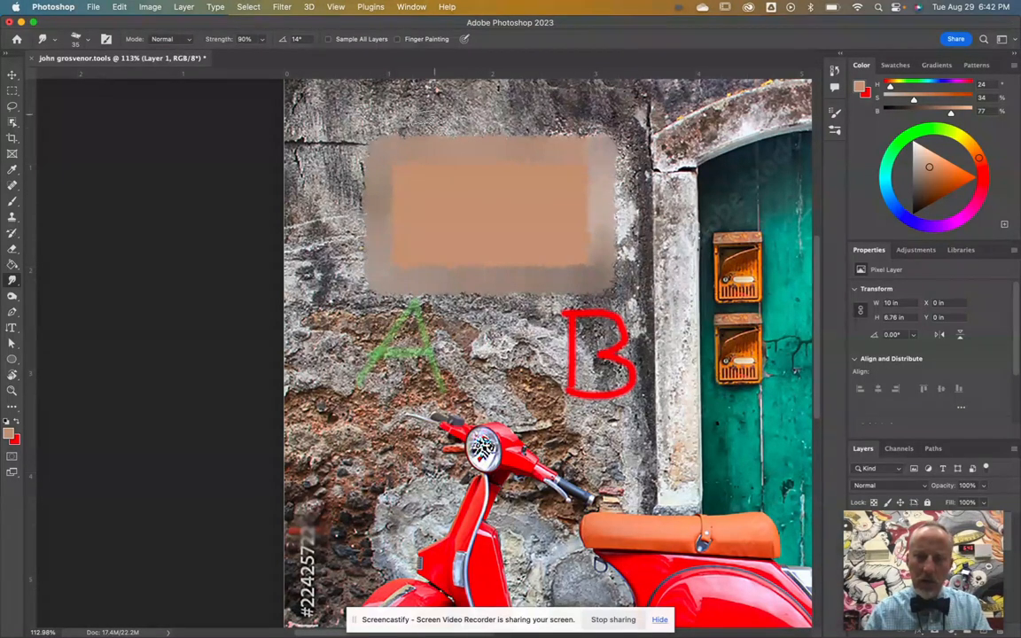
pyautogui.moveTo(316, 142); pyautogui.dragTo(317, 222)
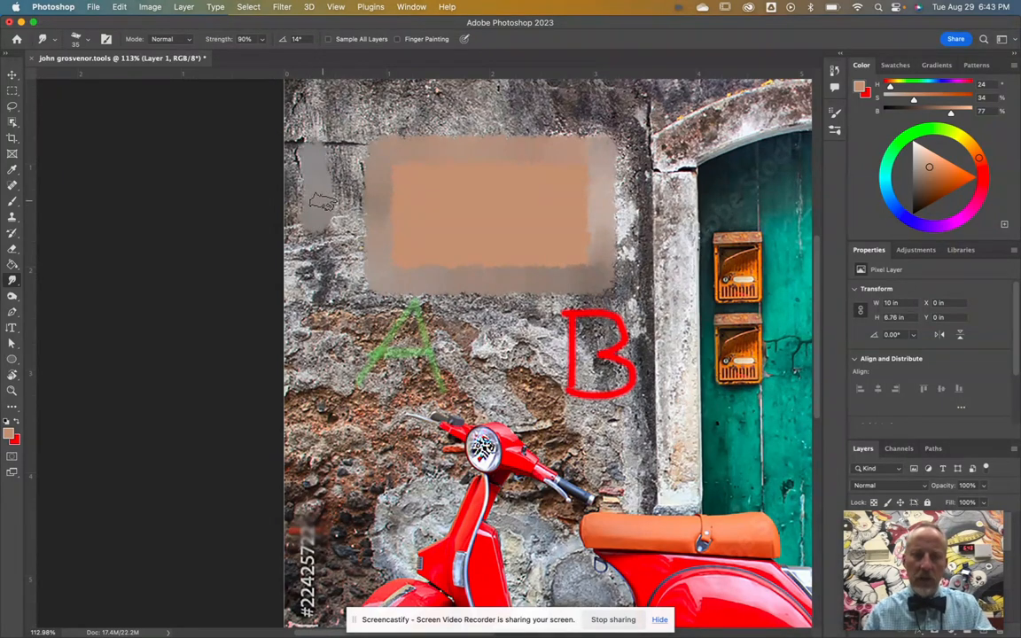
pyautogui.press('super+z')
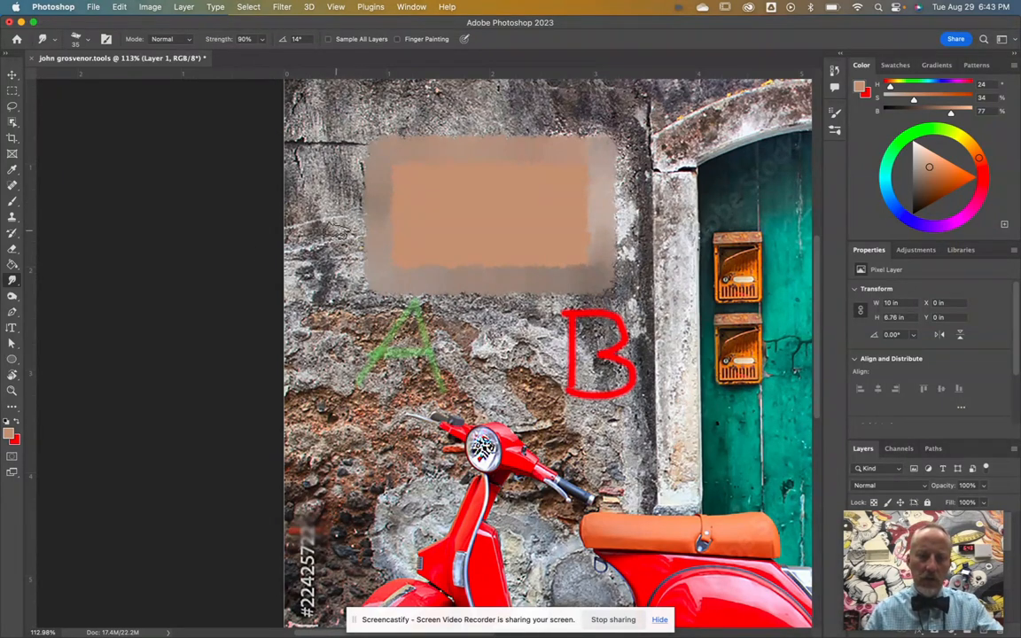
pyautogui.click(12, 298)
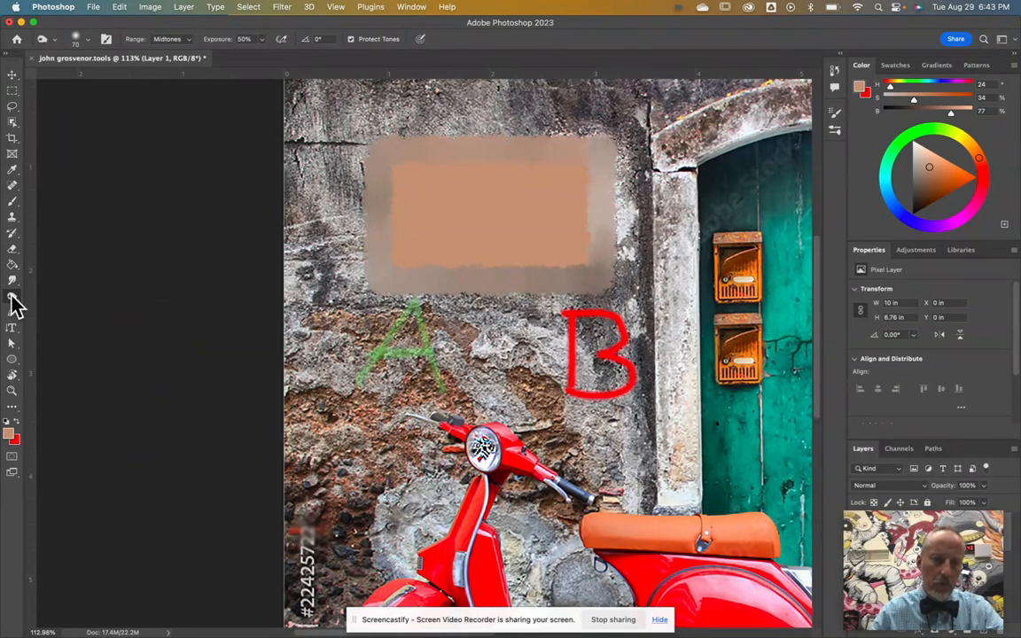
# Step: Darken a spot on the orange seat with the Burn tool at brush size 40
pyautogui.click(11, 296)
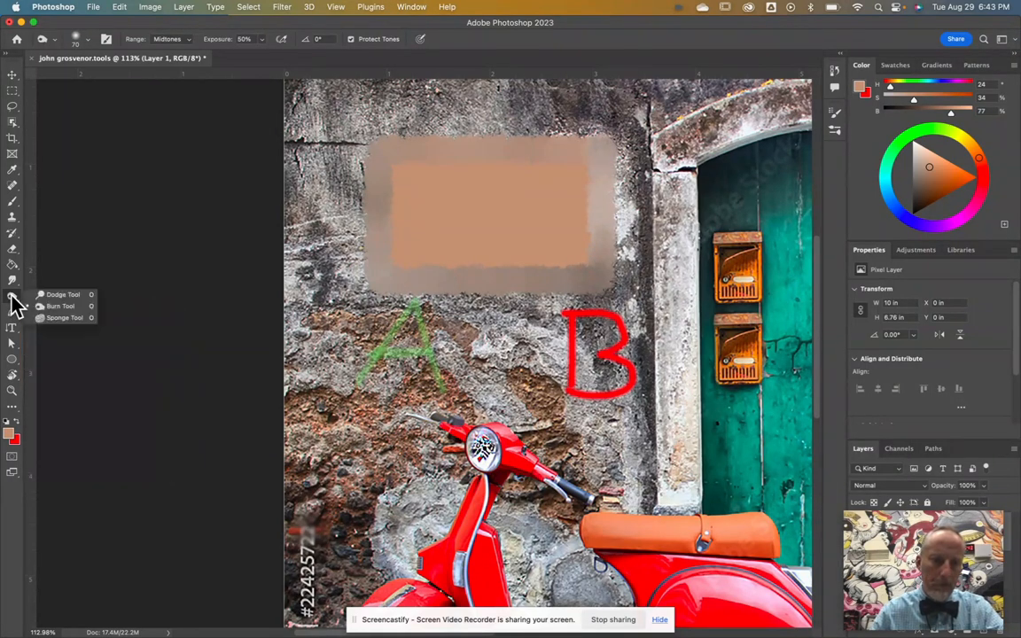
pyautogui.click(62, 308)
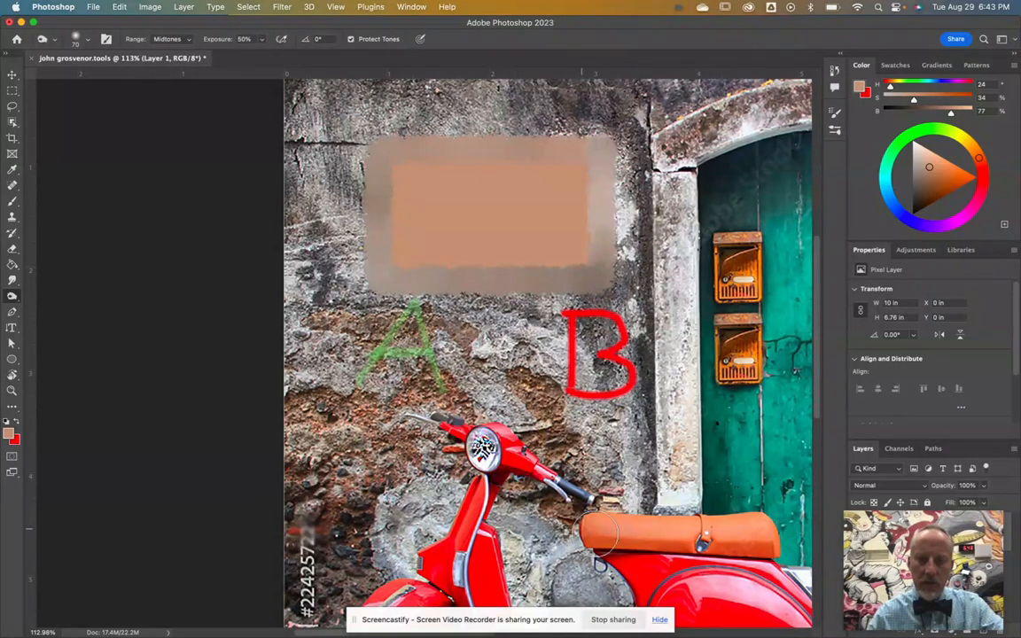
pyautogui.press('super+0')
pyautogui.press('super+plus')
pyautogui.press('super+plus')
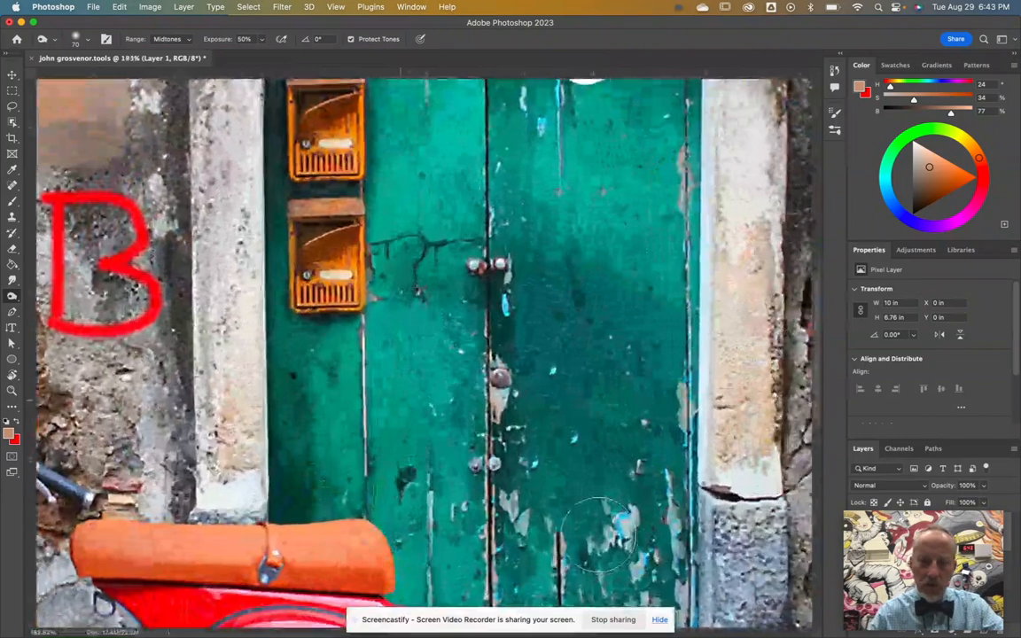
pyautogui.scroll(-5, 605, 532)
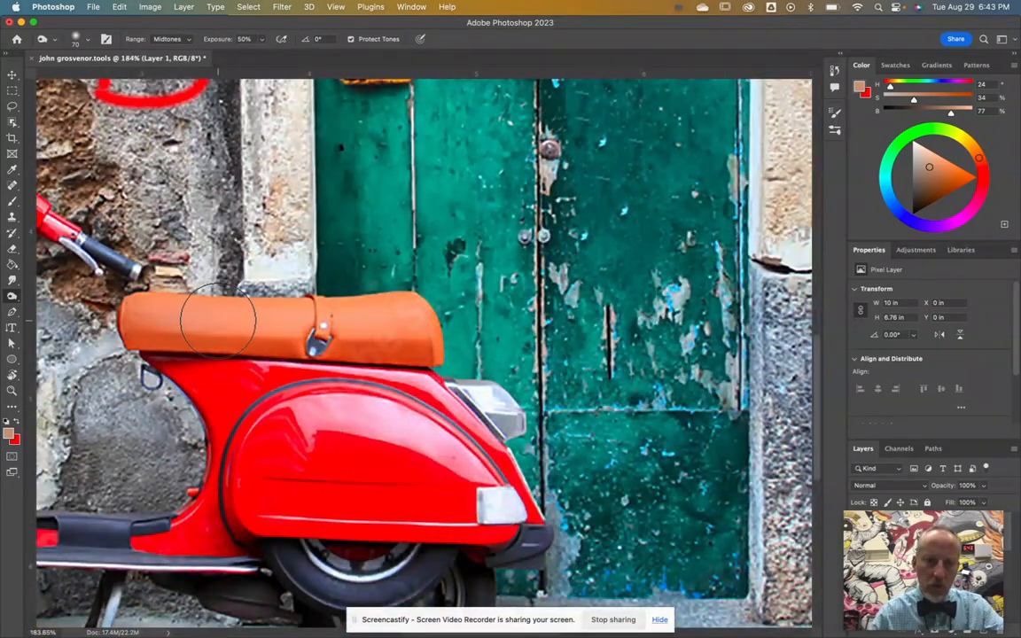
pyautogui.press('[')
pyautogui.press('[')
pyautogui.press('[')
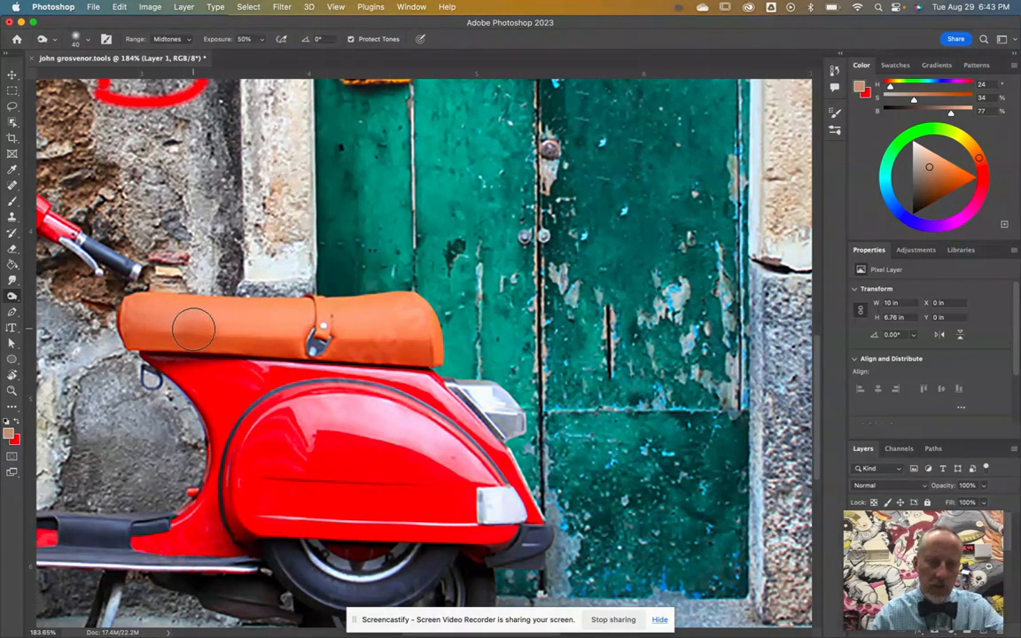
pyautogui.click(194, 330)
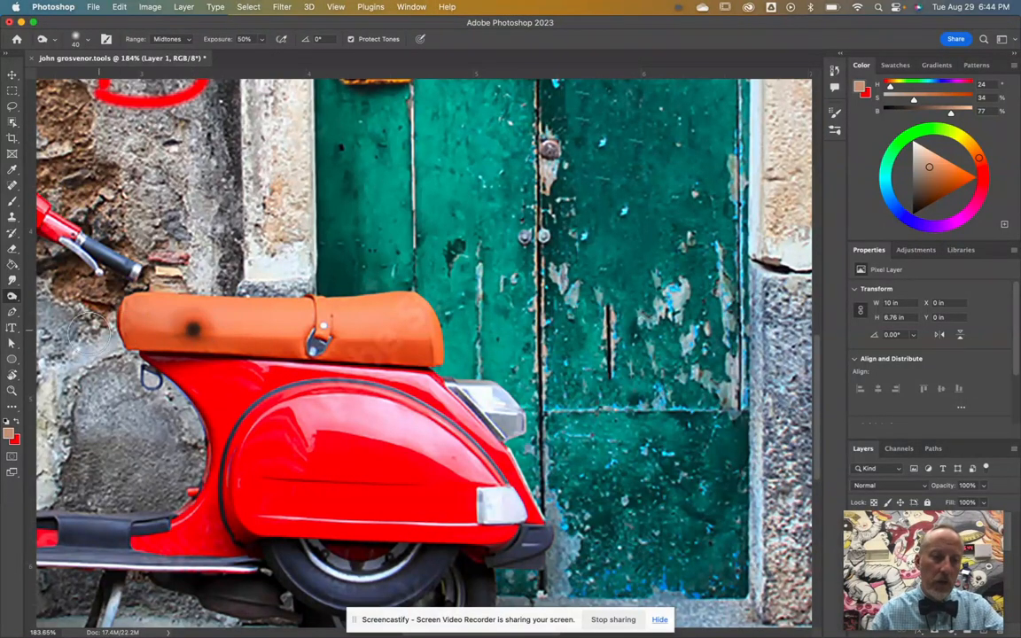
# Step: Lighten a second seat spot with the Dodge tool, then pick the Sponge tool
pyautogui.rightClick(12, 296)
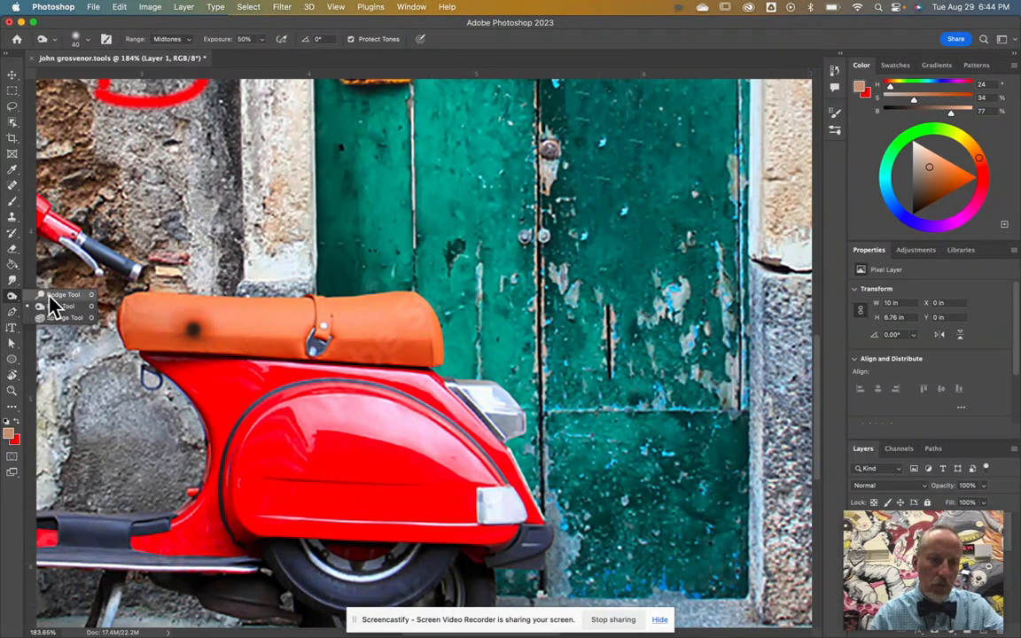
pyautogui.click(51, 305)
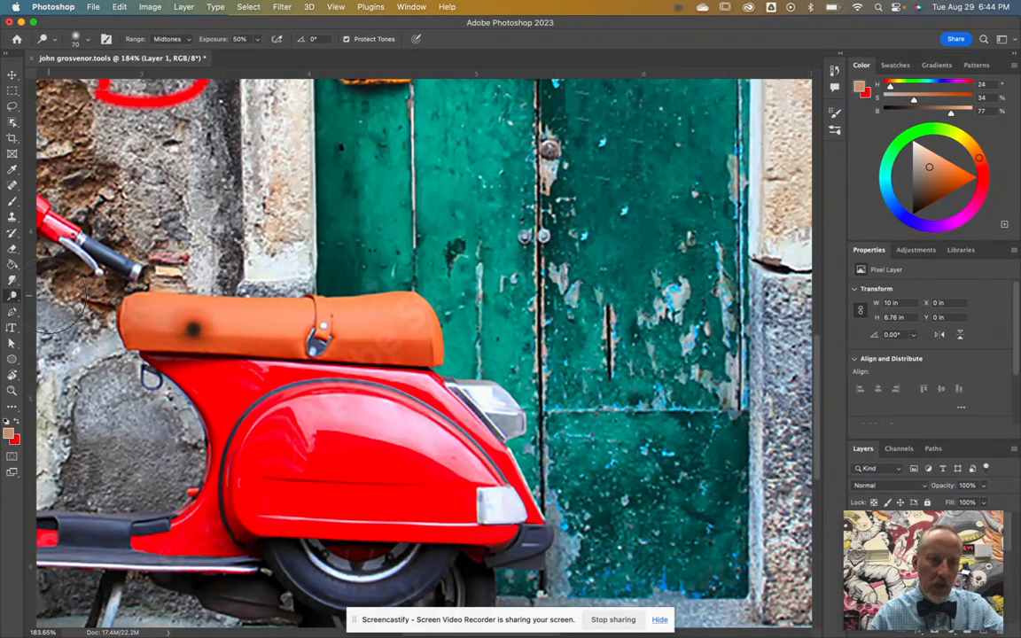
pyautogui.click(234, 328)
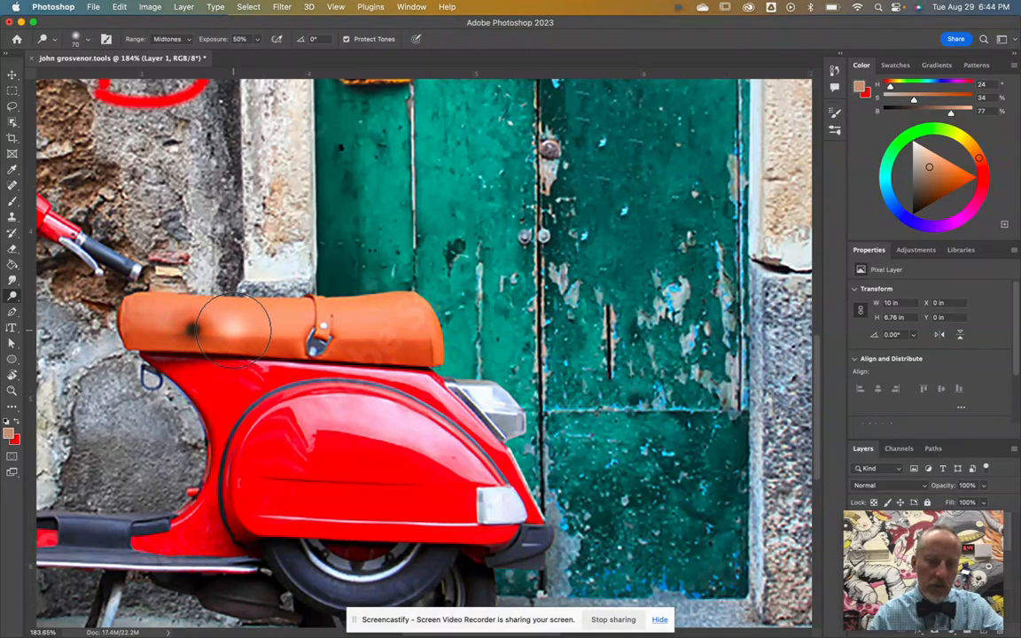
pyautogui.click(233, 329)
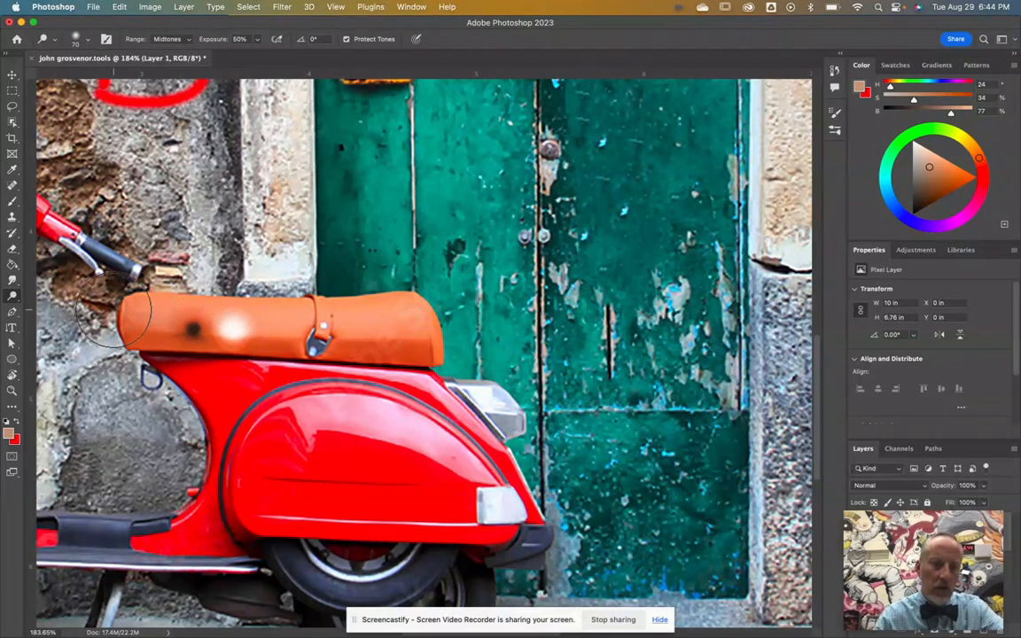
pyautogui.click(12, 296)
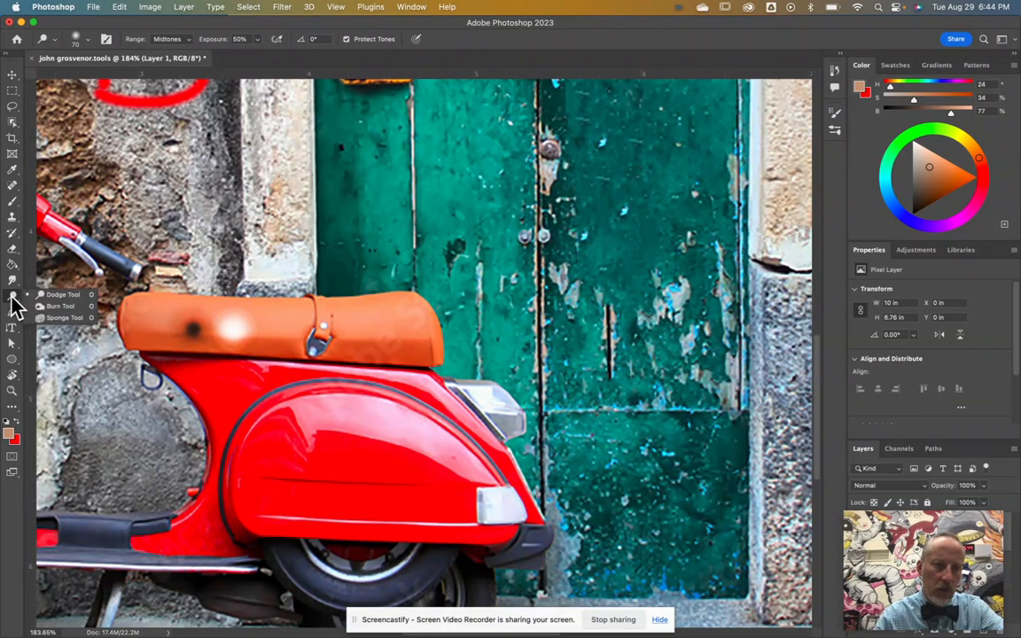
pyautogui.click(51, 319)
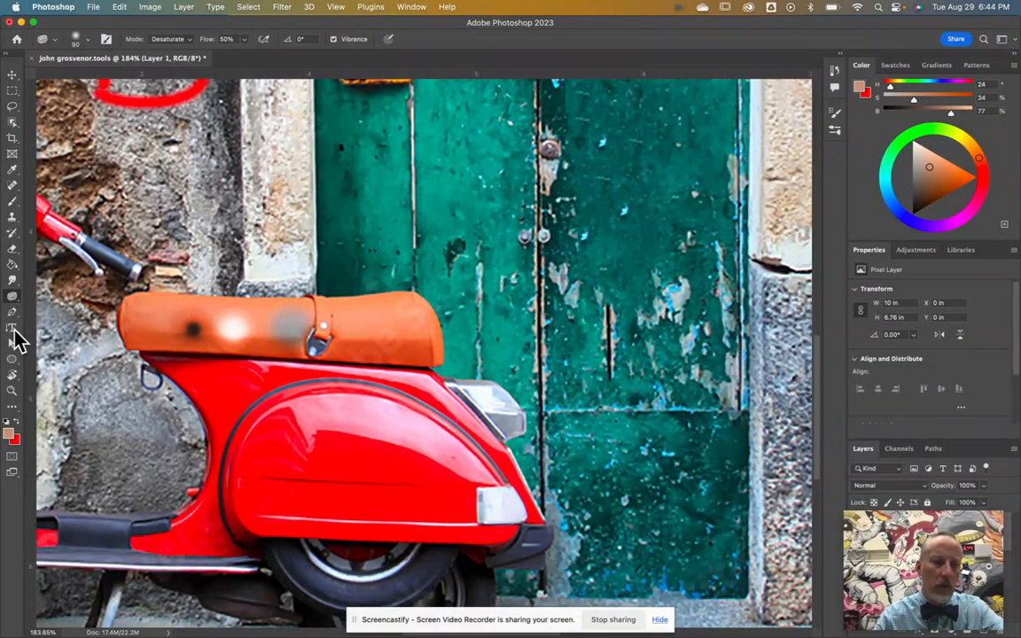
# Step: Draw a closed four-point diamond work path on the green door with the Pen tool
pyautogui.click(13, 314)
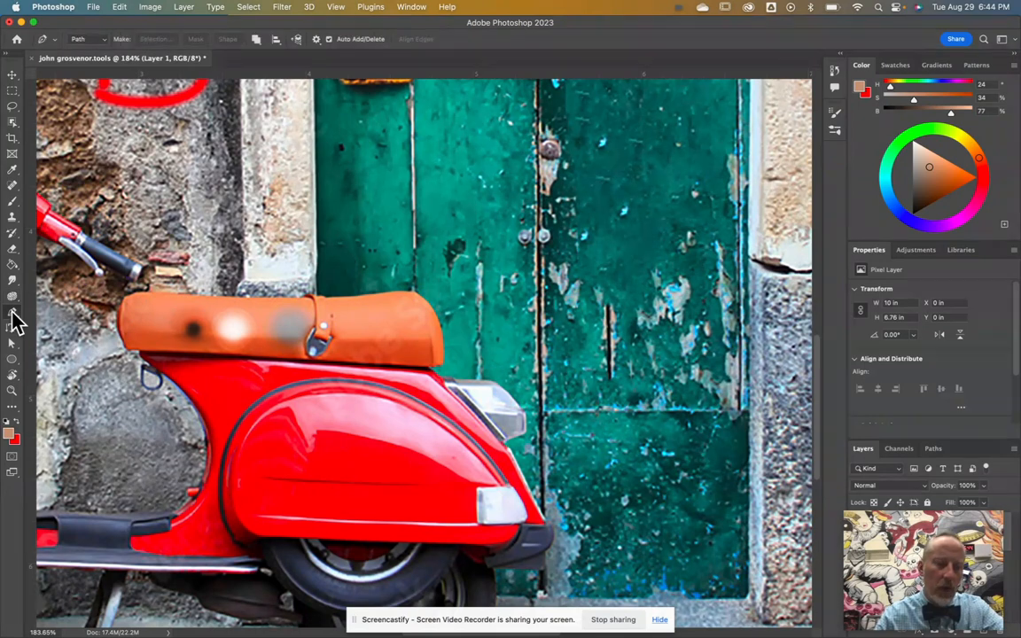
pyautogui.moveTo(402, 236); pyautogui.dragTo(481, 173)
pyautogui.click(562, 212)
pyautogui.click(499, 283)
pyautogui.click(404, 237)
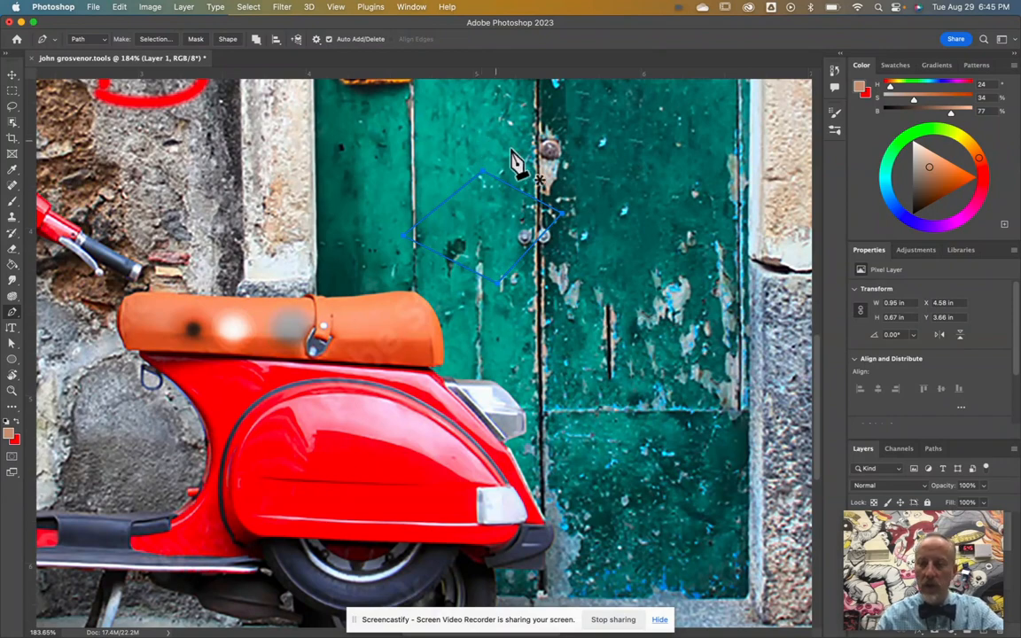
# Step: Fill the diamond path with tan from the Paths panel, also trying stroke and selection conversions
pyautogui.moveTo(900, 559)
pyautogui.moveTo(900, 558); pyautogui.dragTo(884, 331)
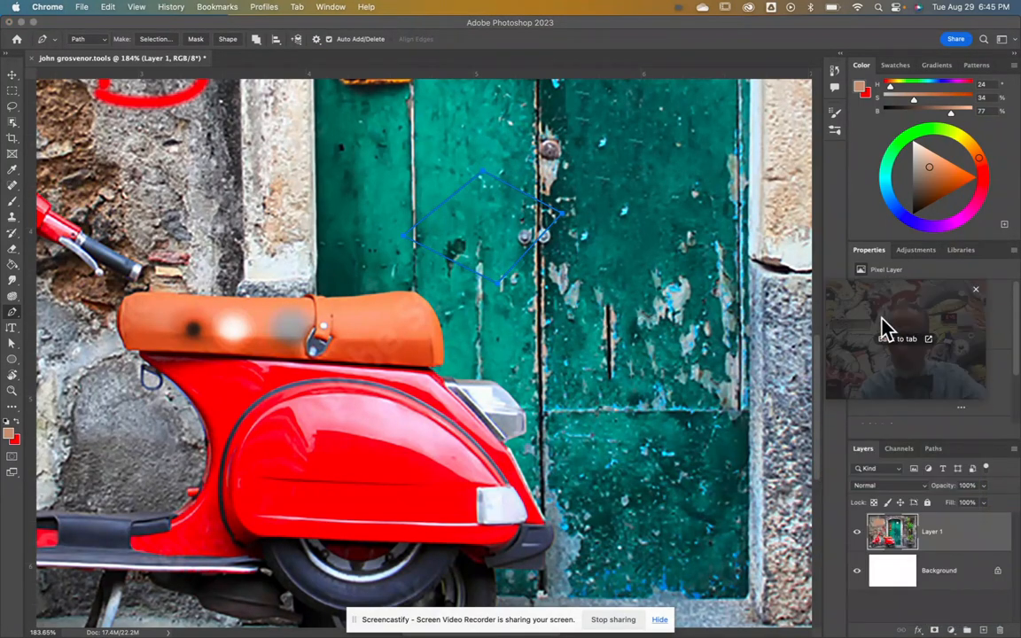
pyautogui.click(942, 454)
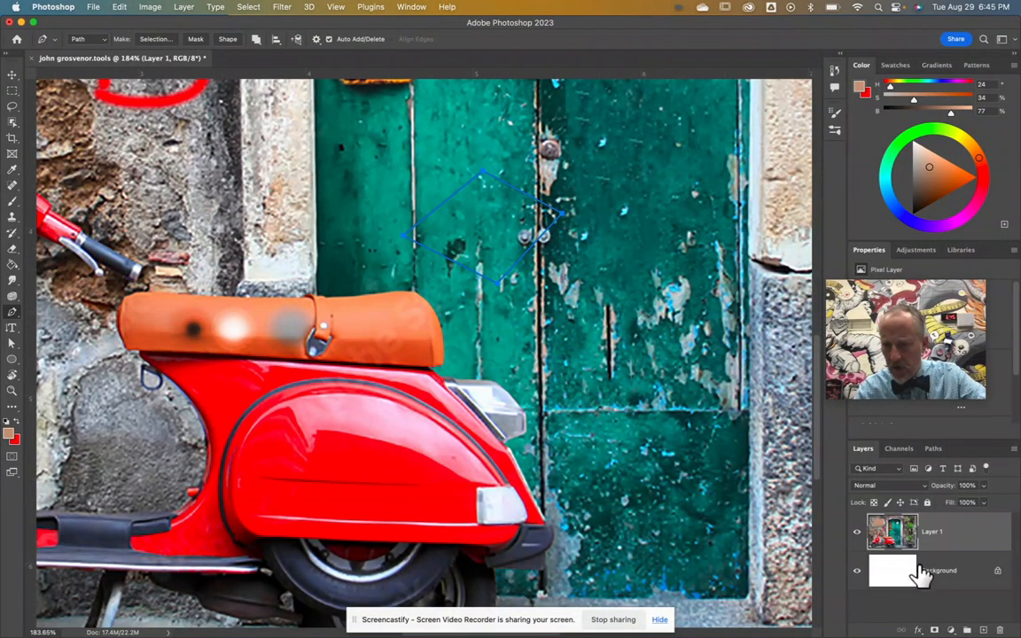
pyautogui.click(933, 449)
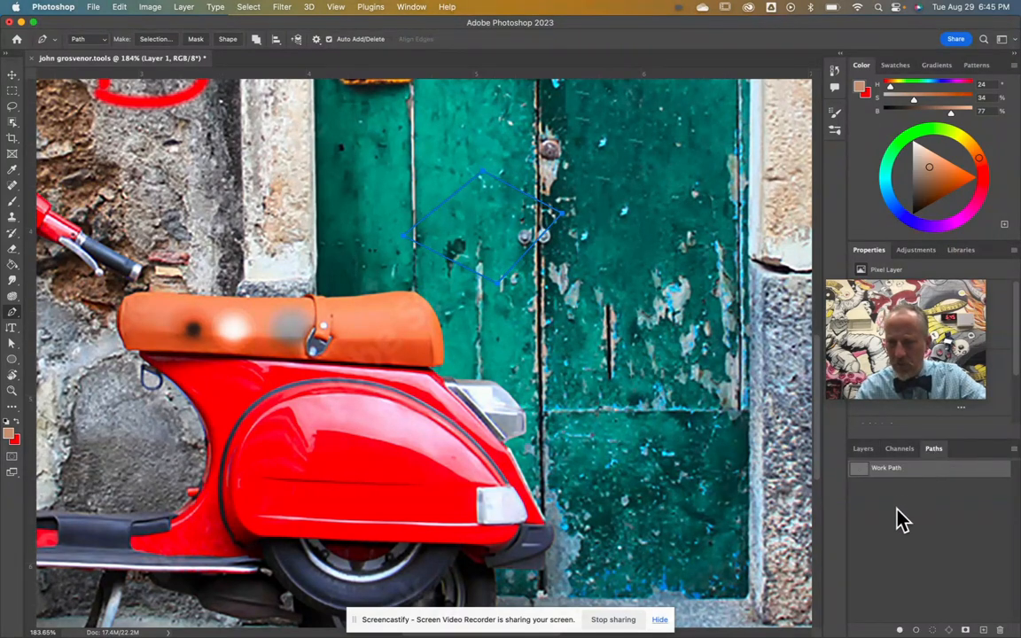
pyautogui.click(902, 630)
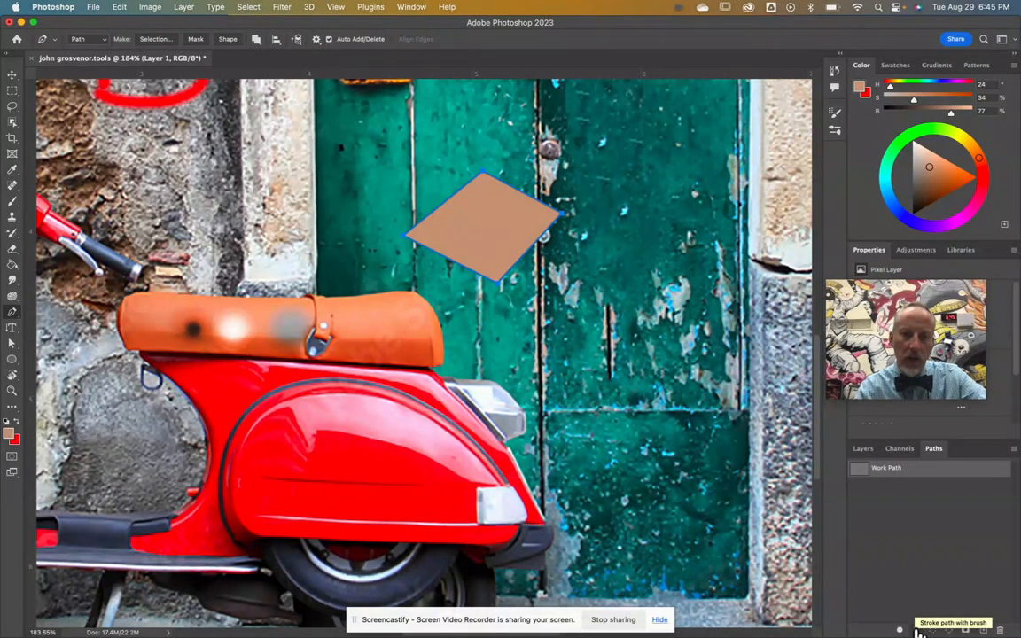
pyautogui.click(916, 630)
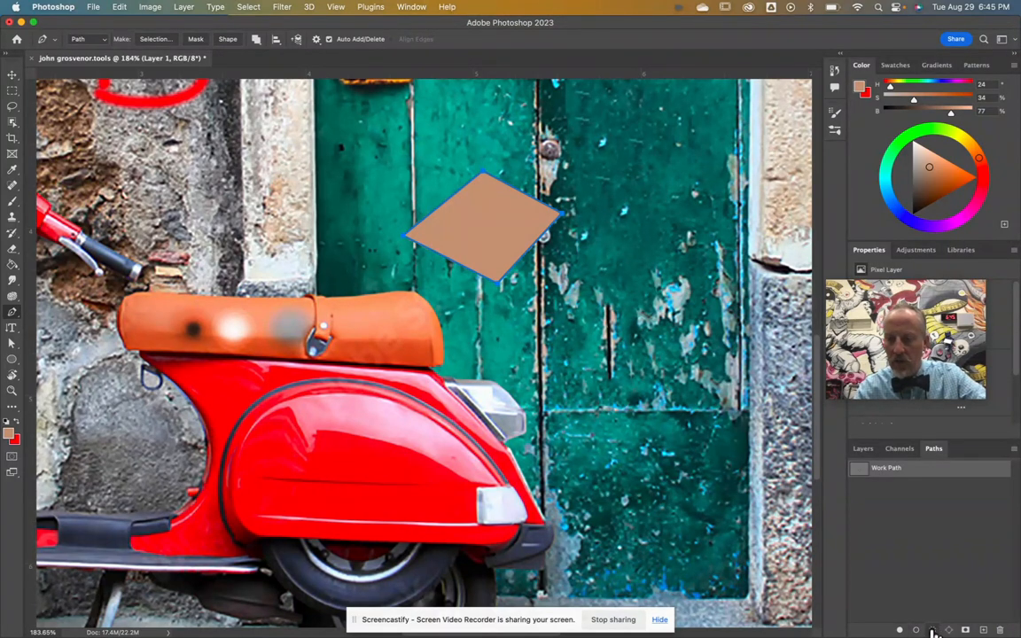
pyautogui.click(932, 630)
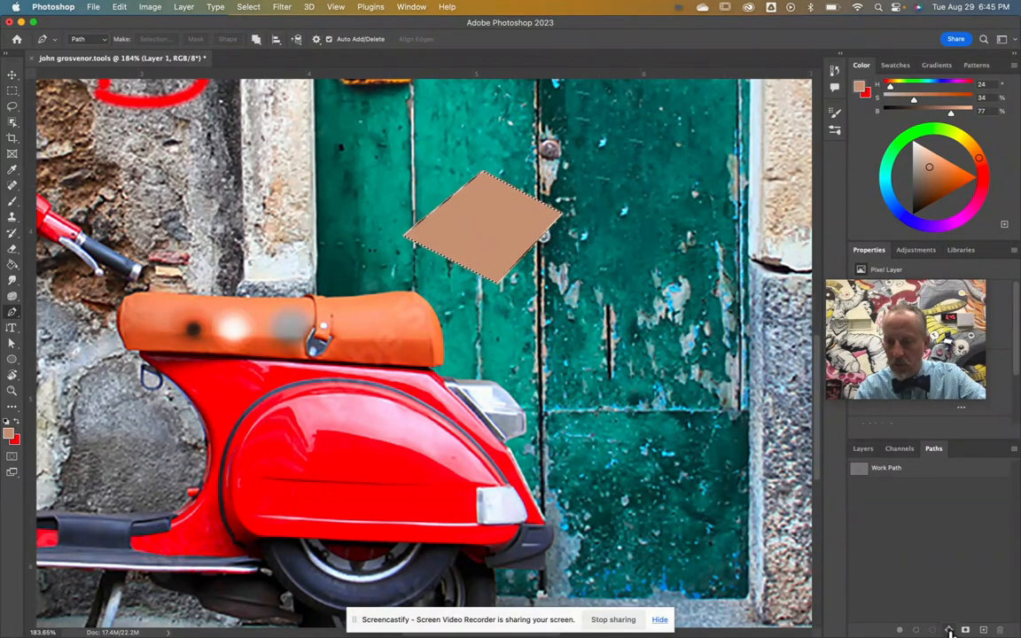
pyautogui.click(949, 630)
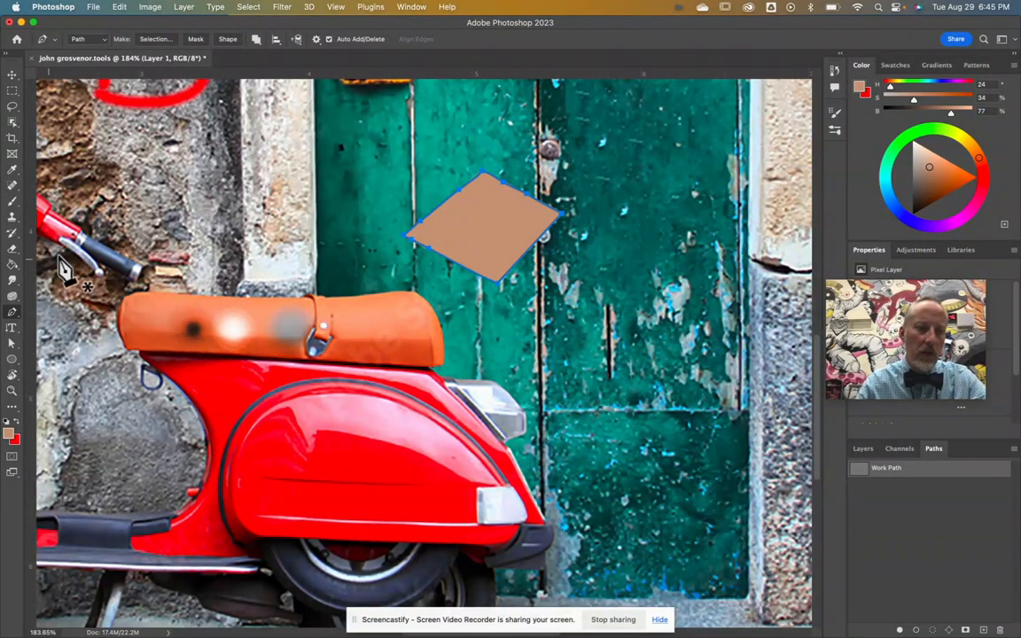
# Step: Place Lorem Ipsum text above the arched door with the Horizontal Type Tool and open the font list
pyautogui.click(13, 330)
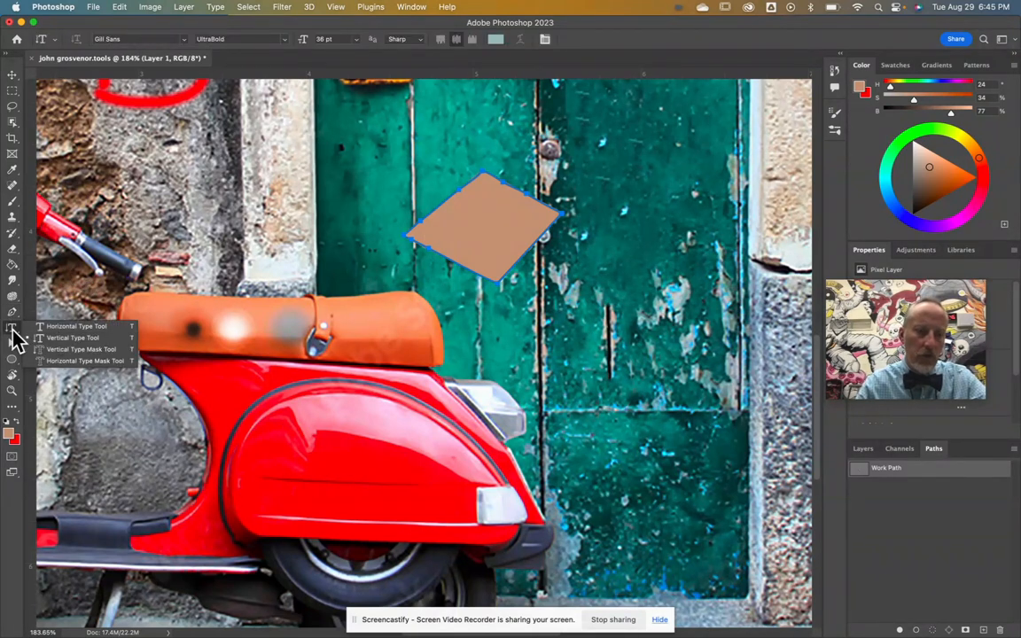
pyautogui.click(13, 330)
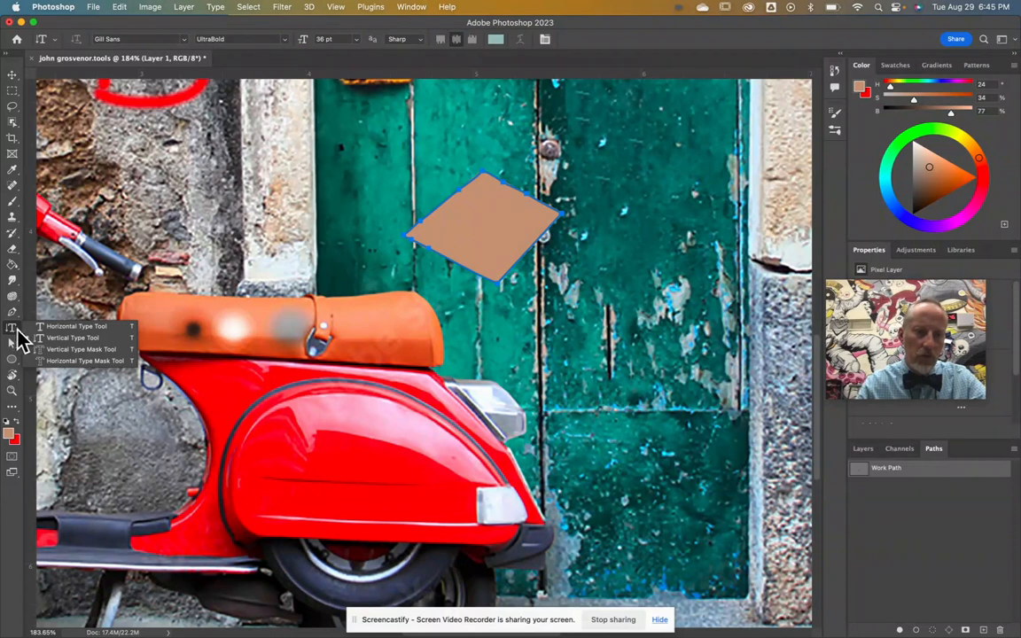
pyautogui.click(39, 328)
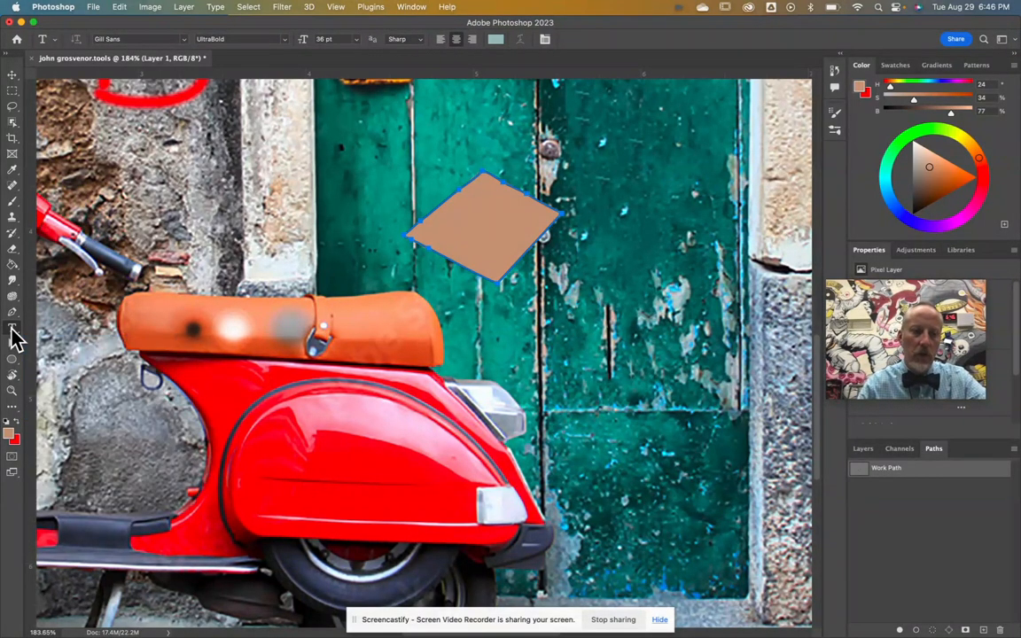
pyautogui.scroll(-3, 446, 96)
pyautogui.scroll(2, 446, 96)
pyautogui.scroll(4, 444, 95)
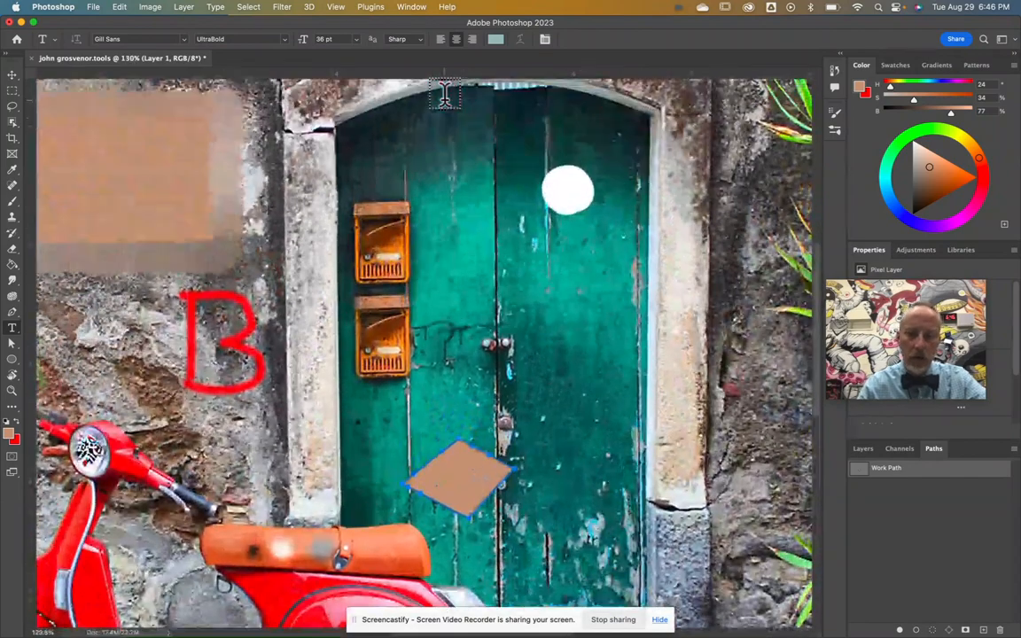
pyautogui.click(413, 154)
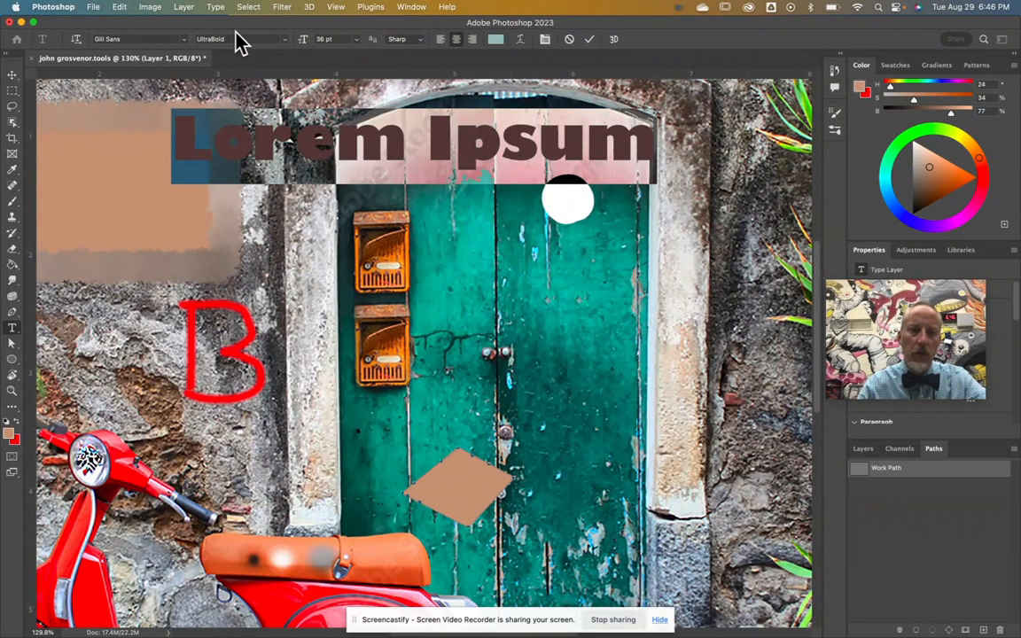
pyautogui.click(183, 41)
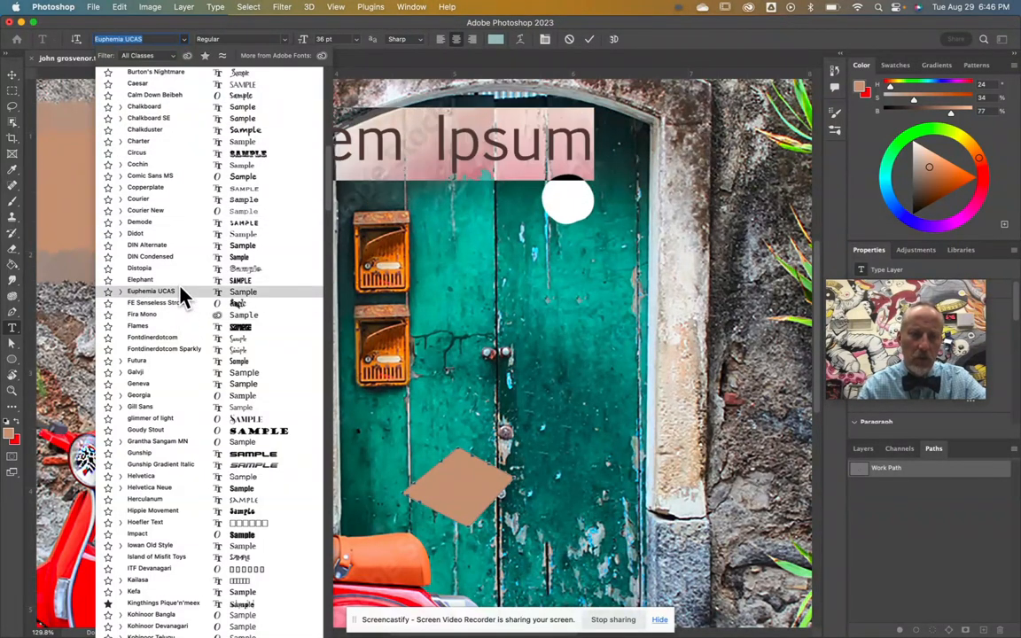
# Step: Set the Lorem Ipsum text to the Impact font at 48 pt
pyautogui.scroll(10, 182, 300)
pyautogui.write('imp')
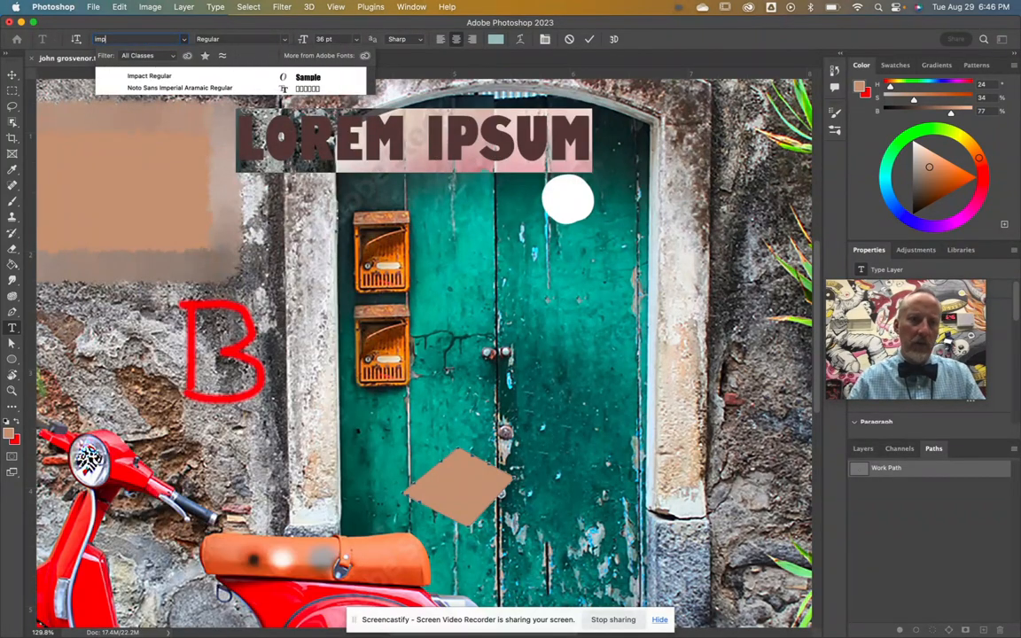
pyautogui.click(151, 78)
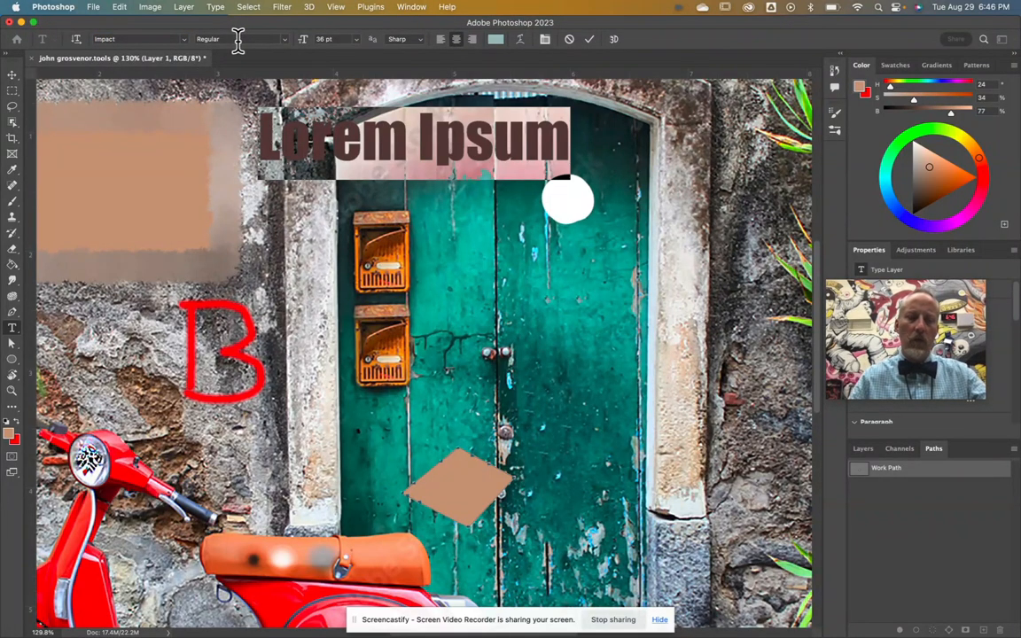
pyautogui.click(355, 40)
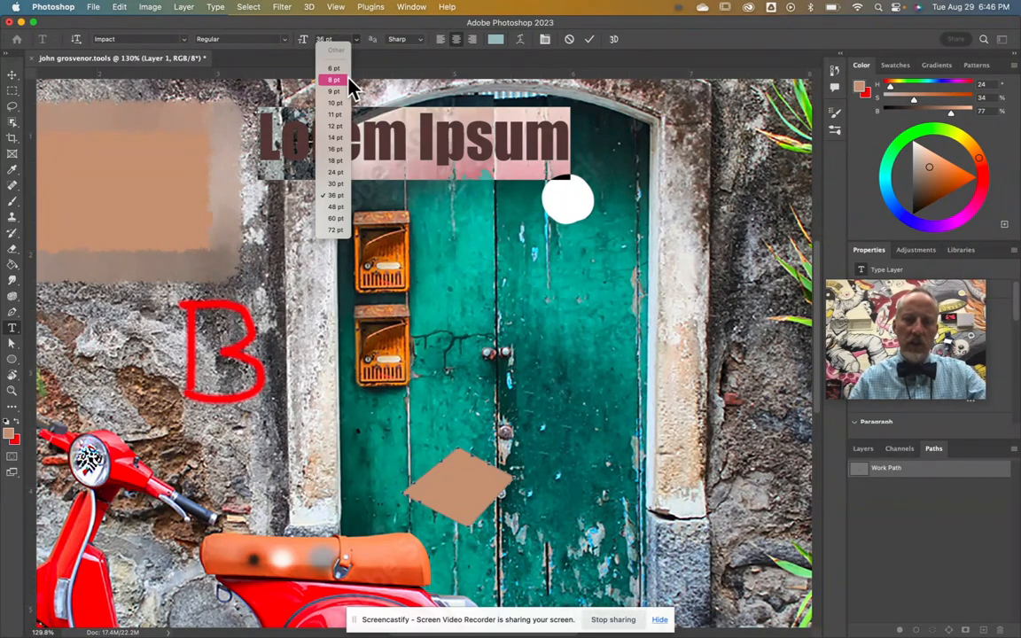
pyautogui.click(341, 209)
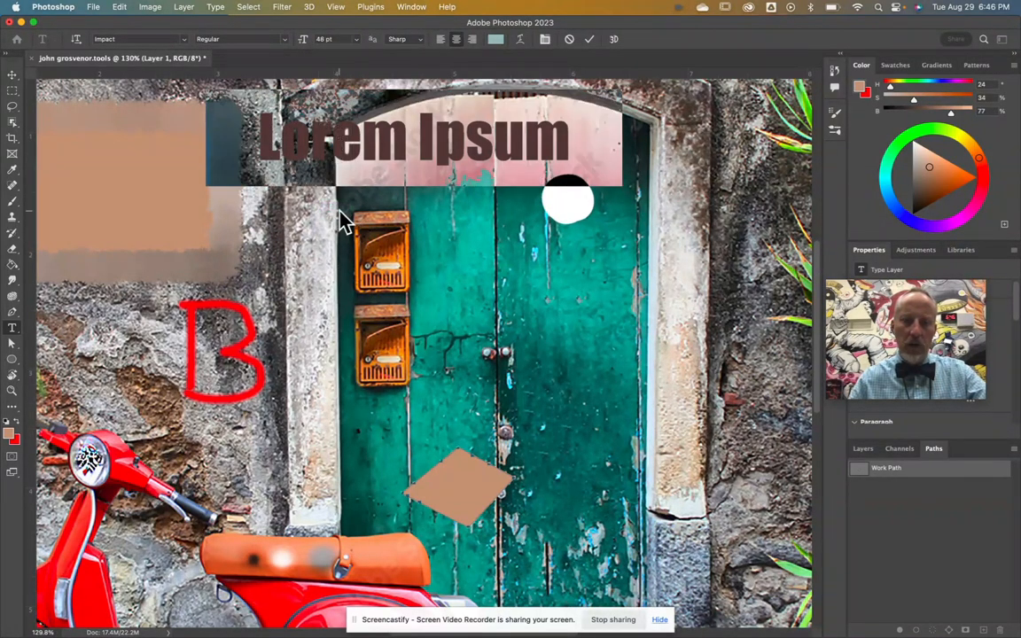
# Step: Move the Lorem Ipsum text across the top of the green door and commit it
pyautogui.click(13, 76)
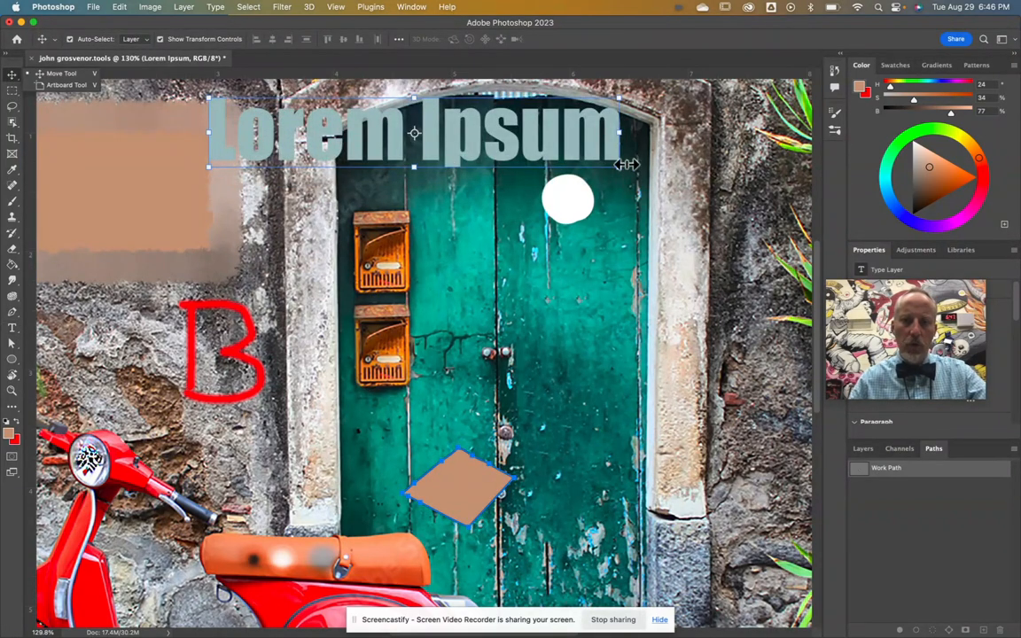
pyautogui.moveTo(600, 169); pyautogui.dragTo(516, 213)
pyautogui.moveTo(423, 183); pyautogui.dragTo(529, 175)
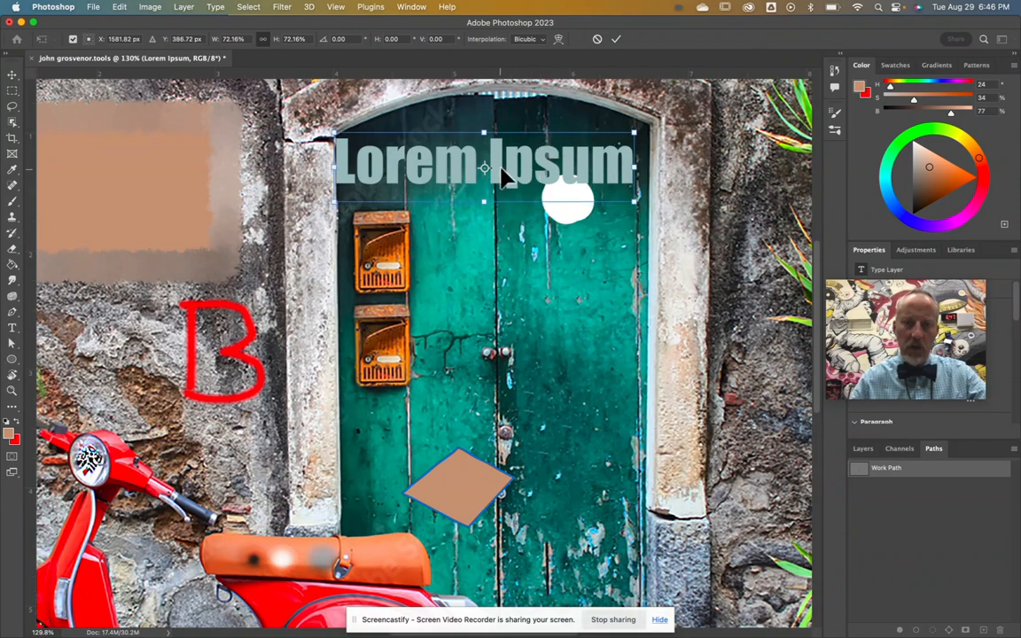
pyautogui.press('Return')
# Step: Replace the text with 'Typo' and colour it purple #a73dc2
pyautogui.doubleClick(499, 160)
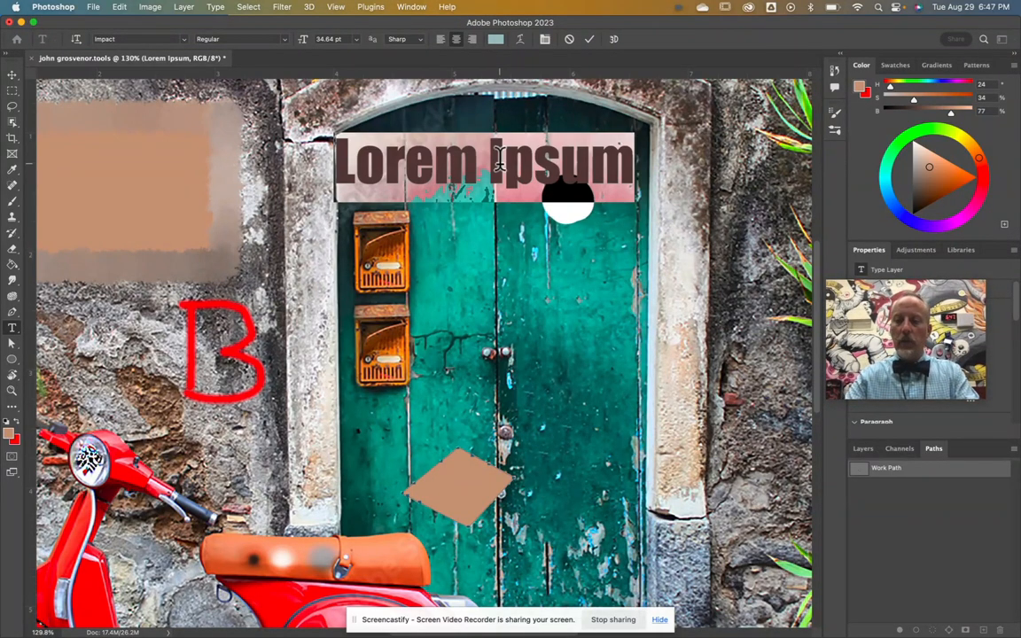
pyautogui.write('Typo')
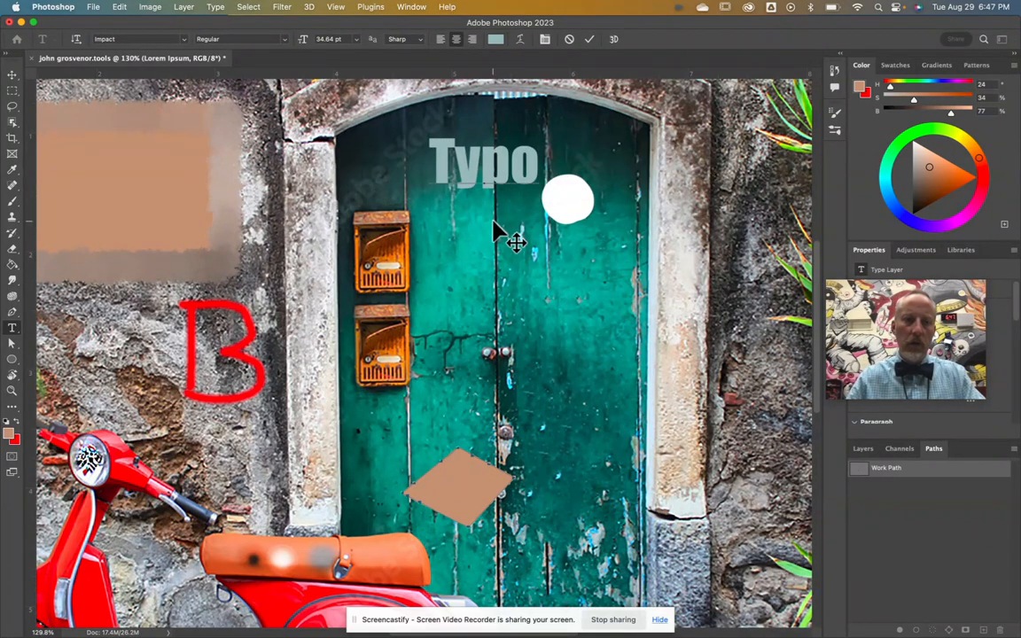
pyautogui.doubleClick(511, 164)
pyautogui.click(495, 39)
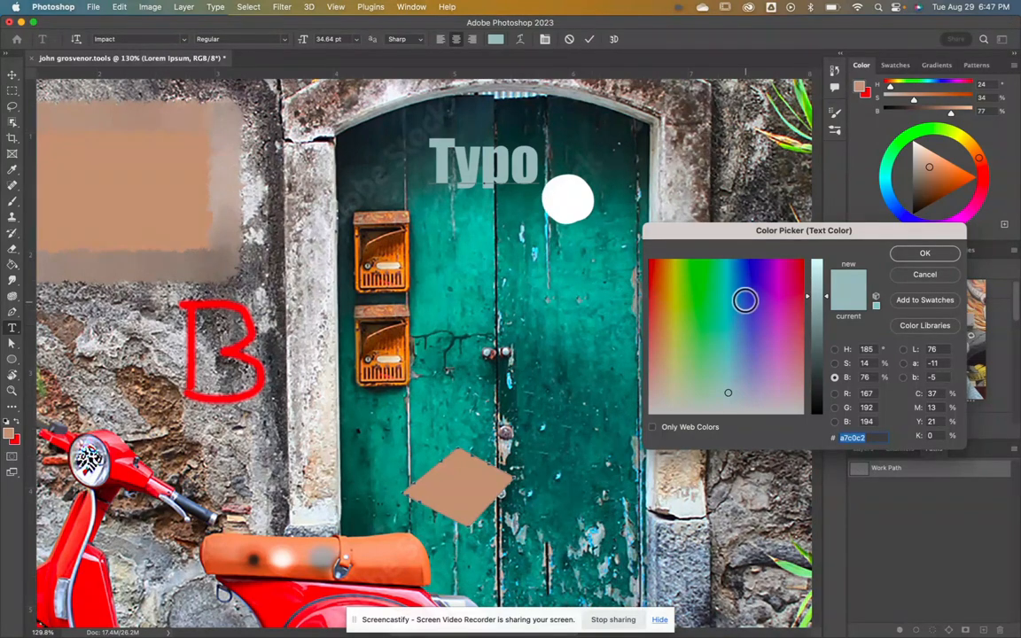
pyautogui.click(752, 278)
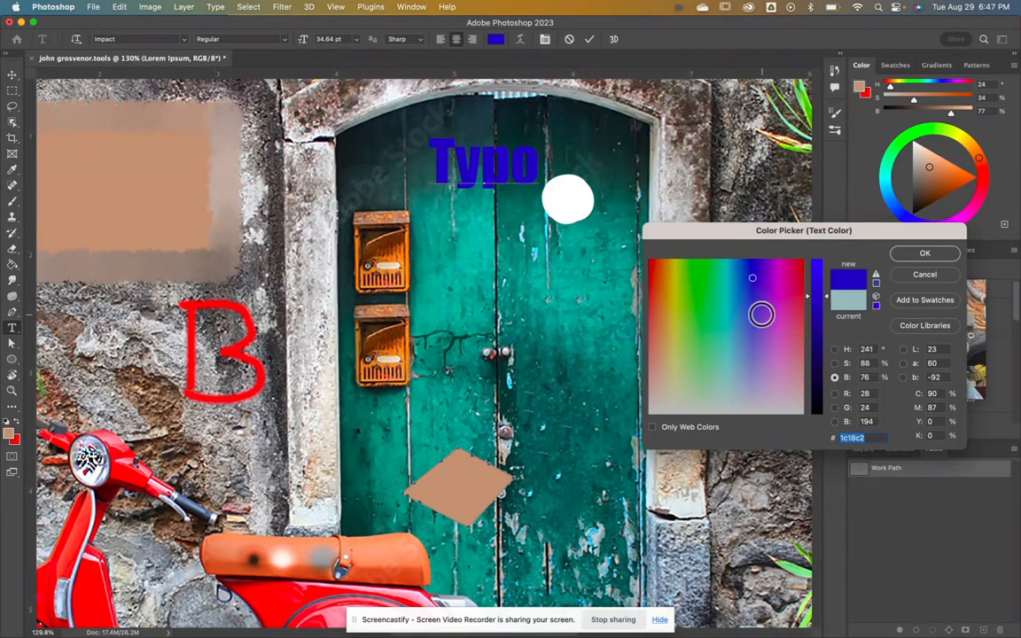
pyautogui.click(772, 307)
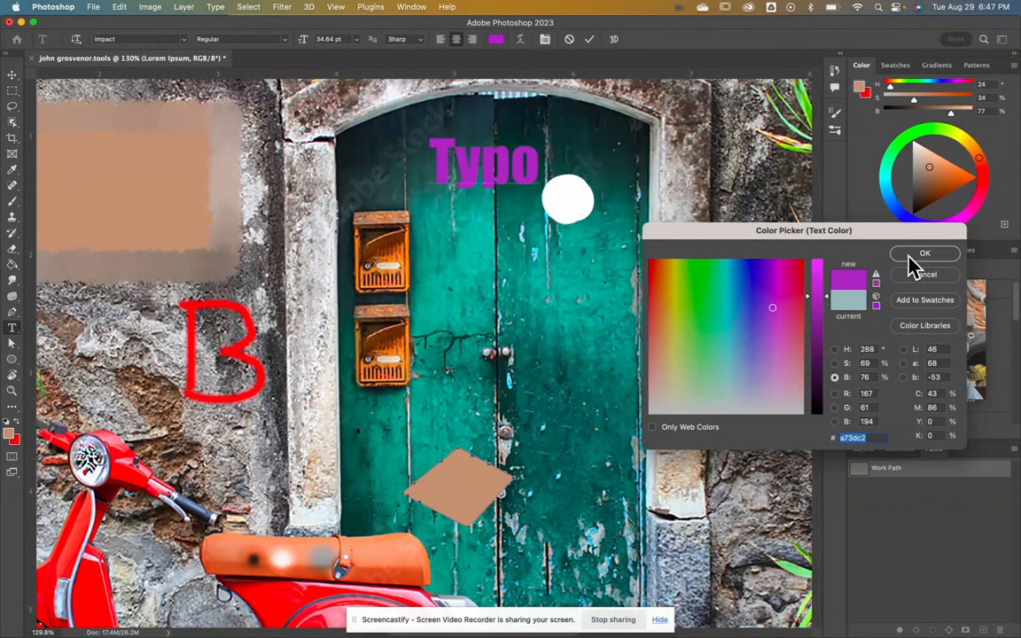
pyautogui.click(915, 256)
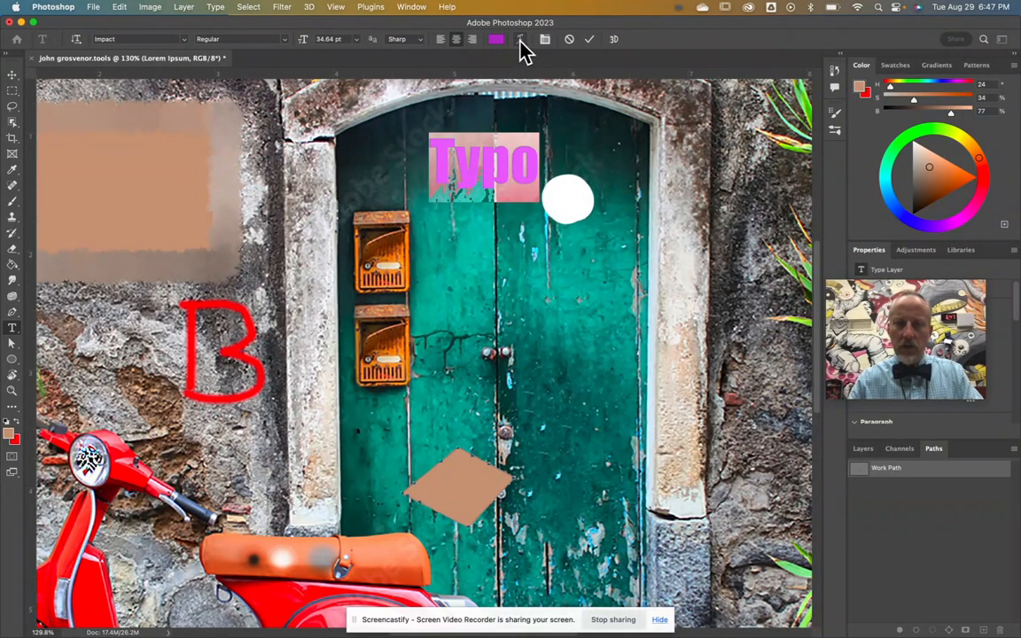
pyautogui.click(589, 39)
# Step: Move the diamond path up and right beside the door handle with the Path Selection Tool
pyautogui.press('v')
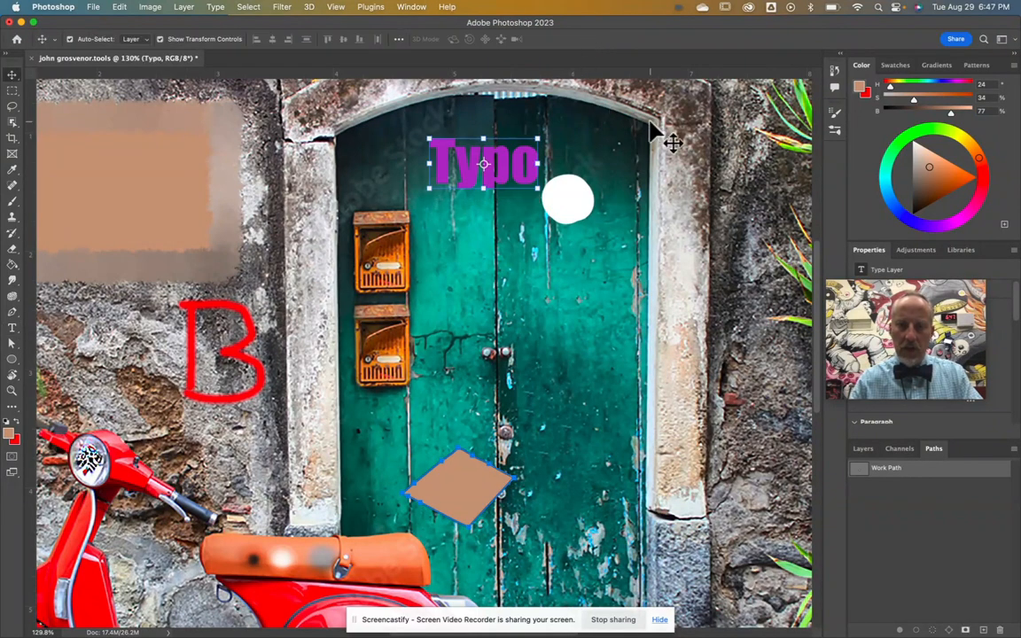
pyautogui.click(13, 330)
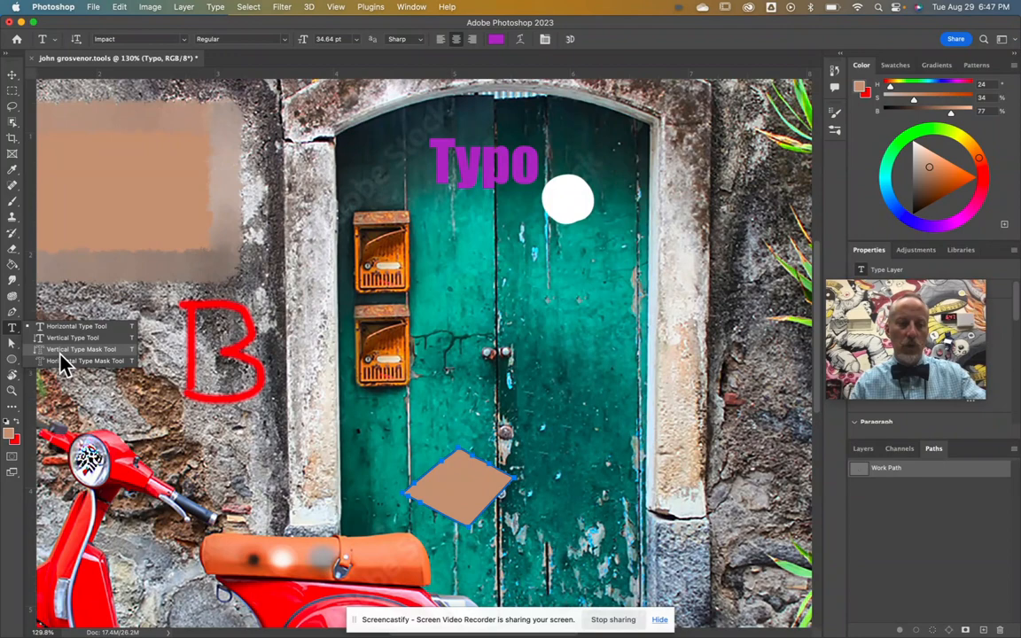
pyautogui.click(12, 344)
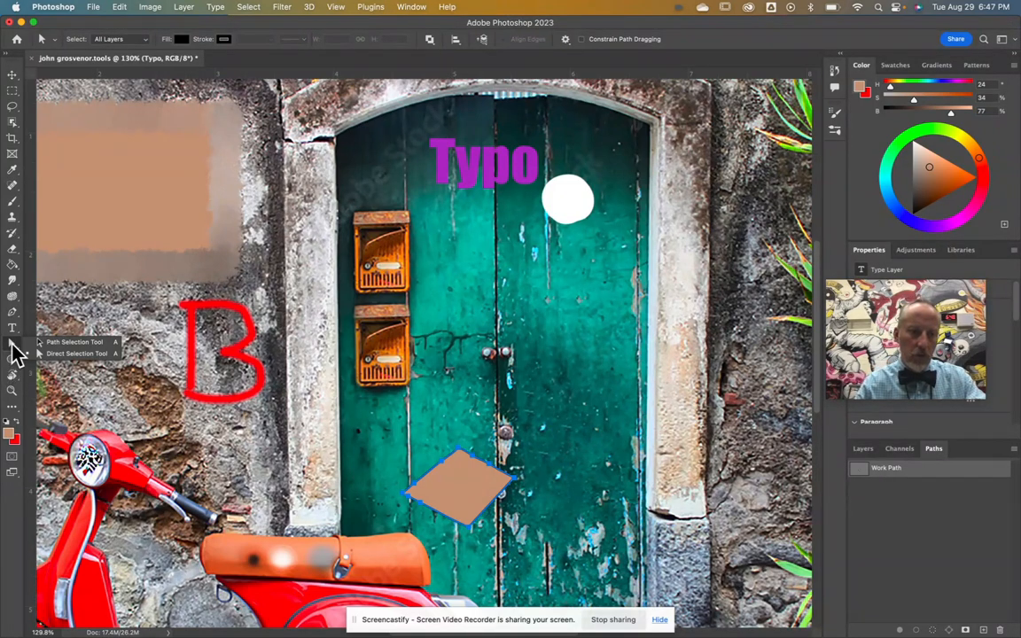
pyautogui.click(69, 343)
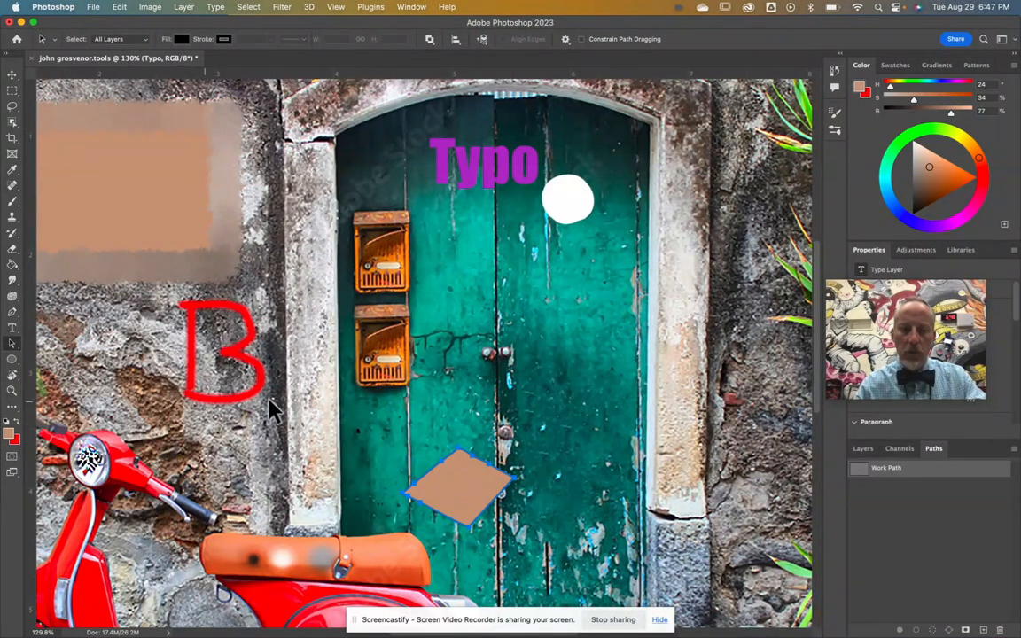
pyautogui.moveTo(470, 483); pyautogui.dragTo(538, 395)
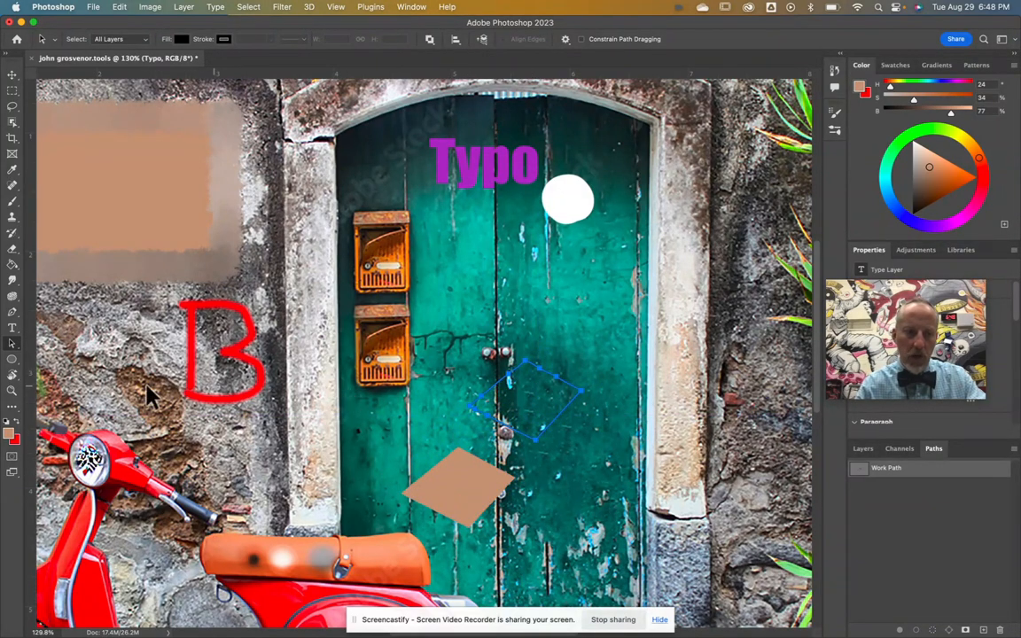
# Step: Pull the diamond's top anchor point upward with the Direct Selection Tool
pyautogui.rightClick(11, 343)
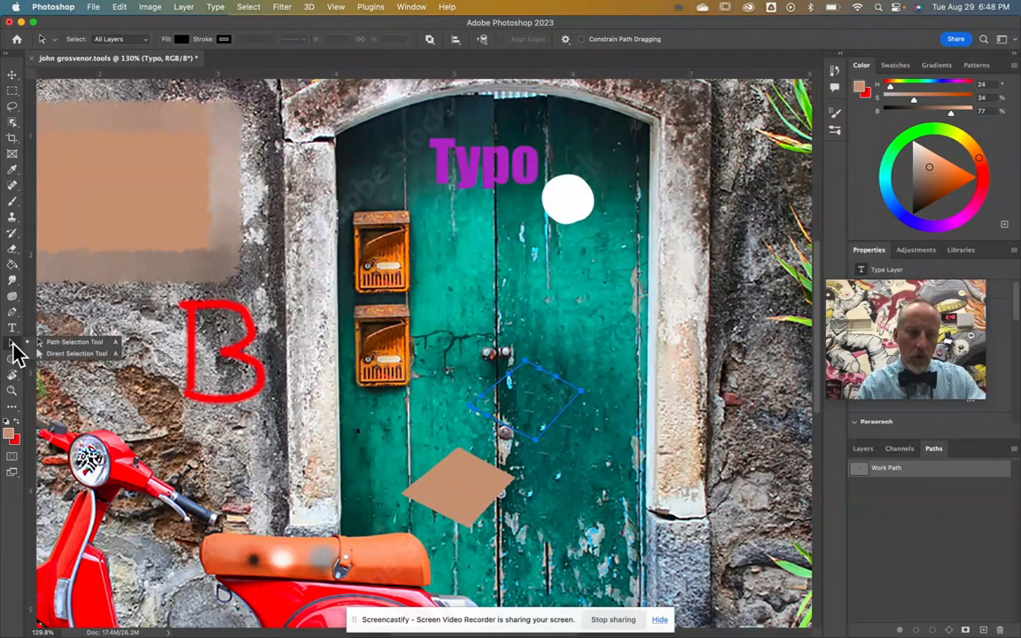
pyautogui.click(71, 353)
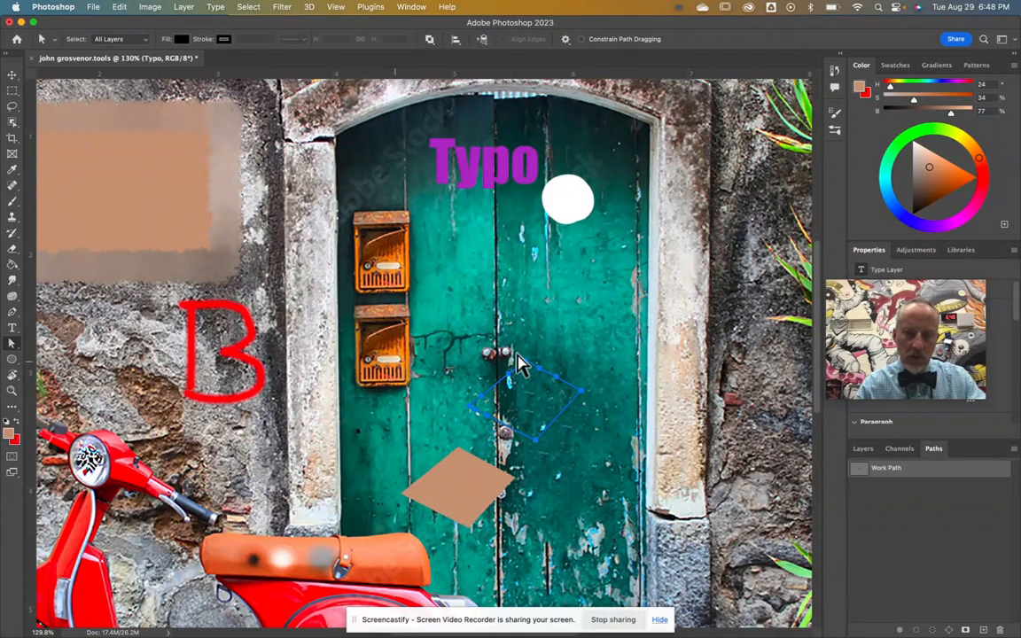
pyautogui.moveTo(526, 365); pyautogui.dragTo(512, 318)
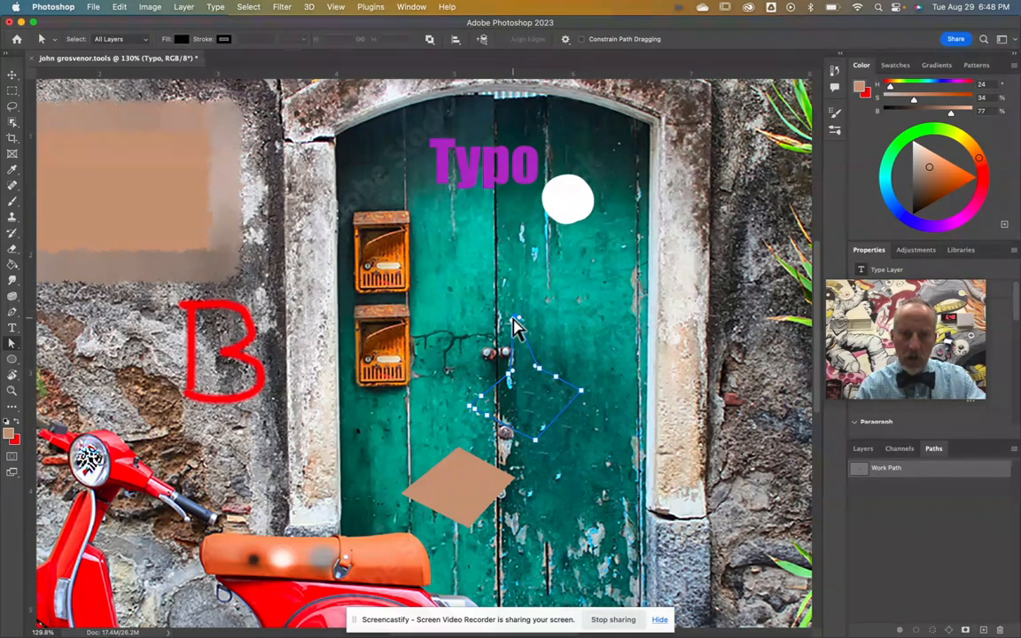
# Step: Draw an ellipse over the white circle on the door and fill it red from Recently Used Colors
pyautogui.click(14, 362)
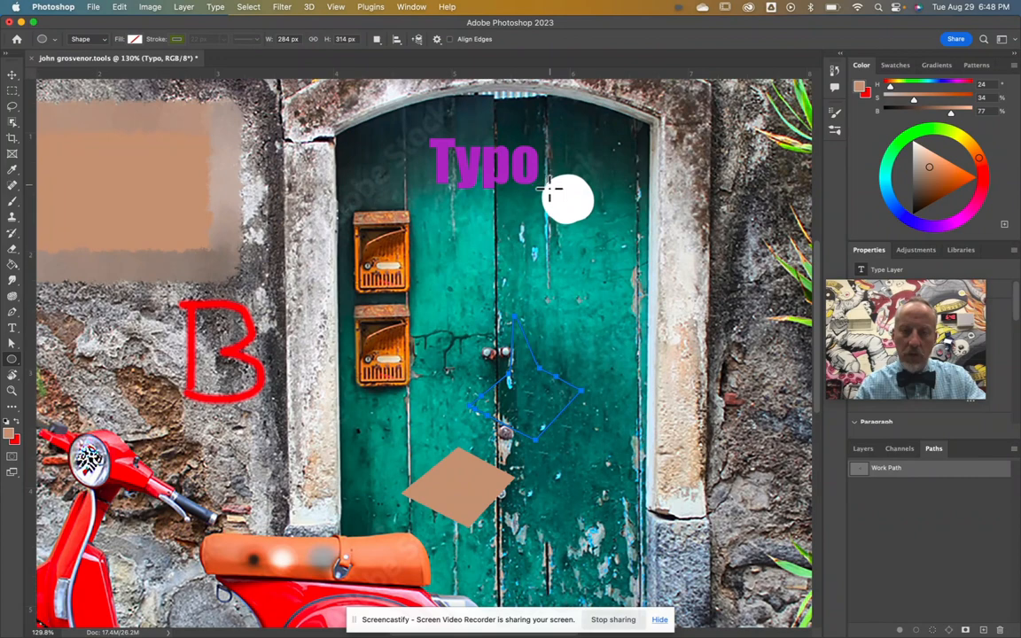
pyautogui.moveTo(607, 172)
pyautogui.mouseDown()
pyautogui.moveTo(567, 188)
pyautogui.moveTo(533, 231)
pyautogui.mouseUp()
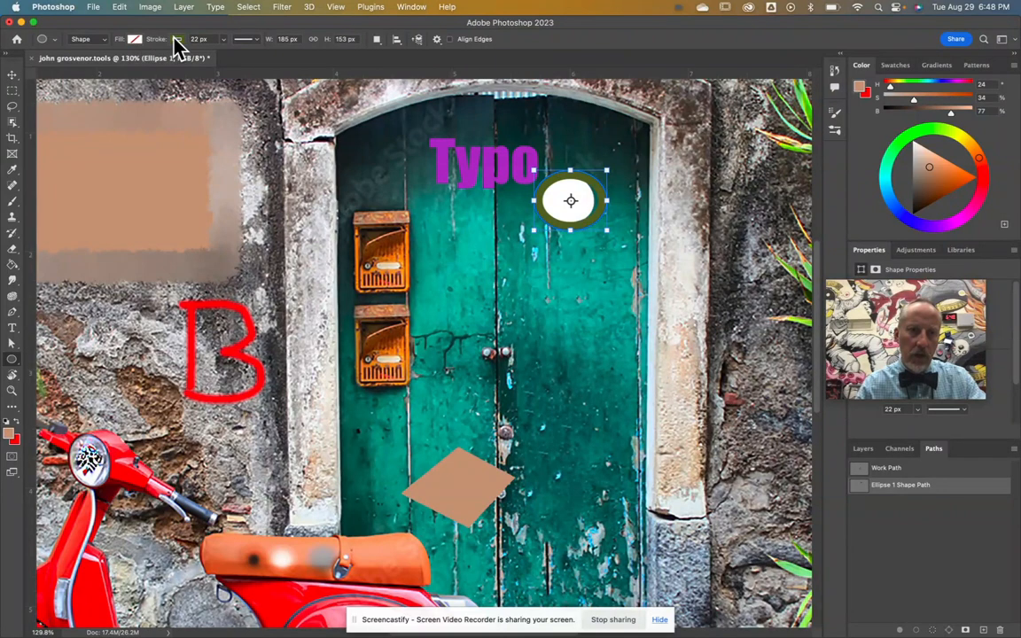
pyautogui.click(135, 39)
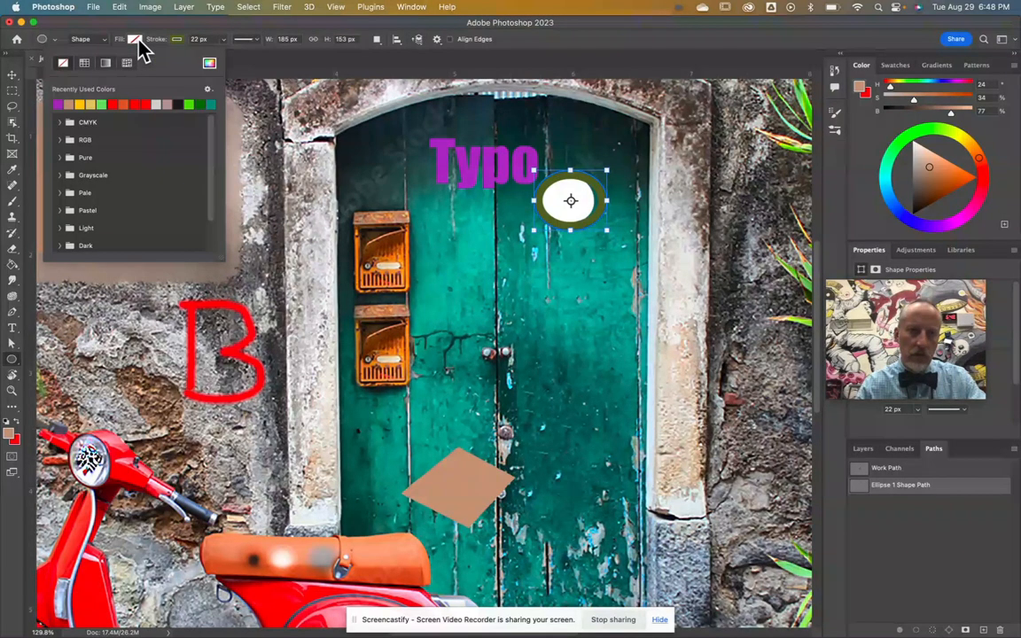
pyautogui.click(116, 103)
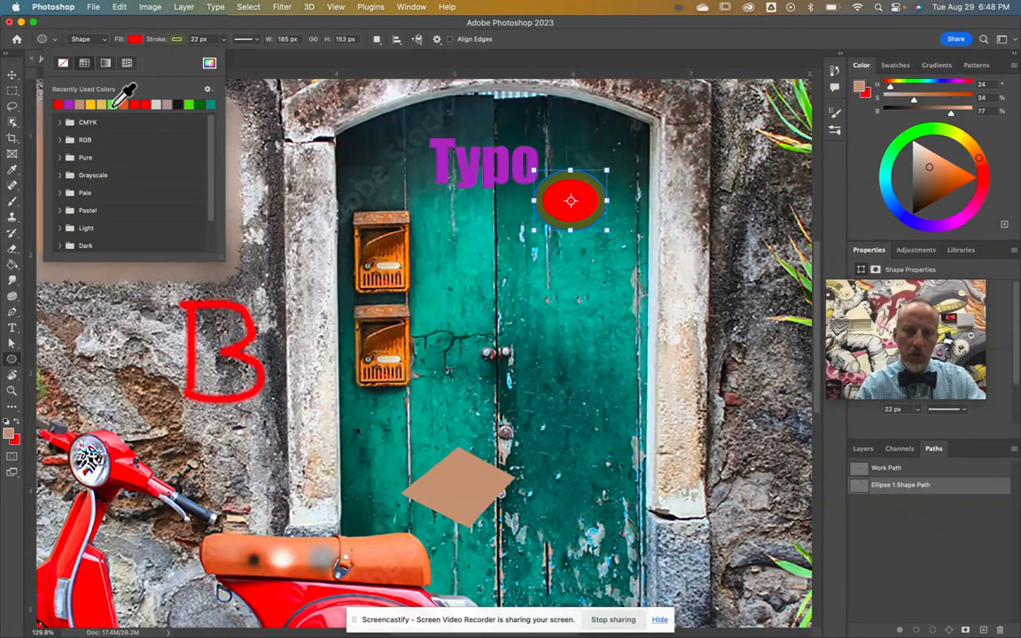
pyautogui.rightClick(14, 361)
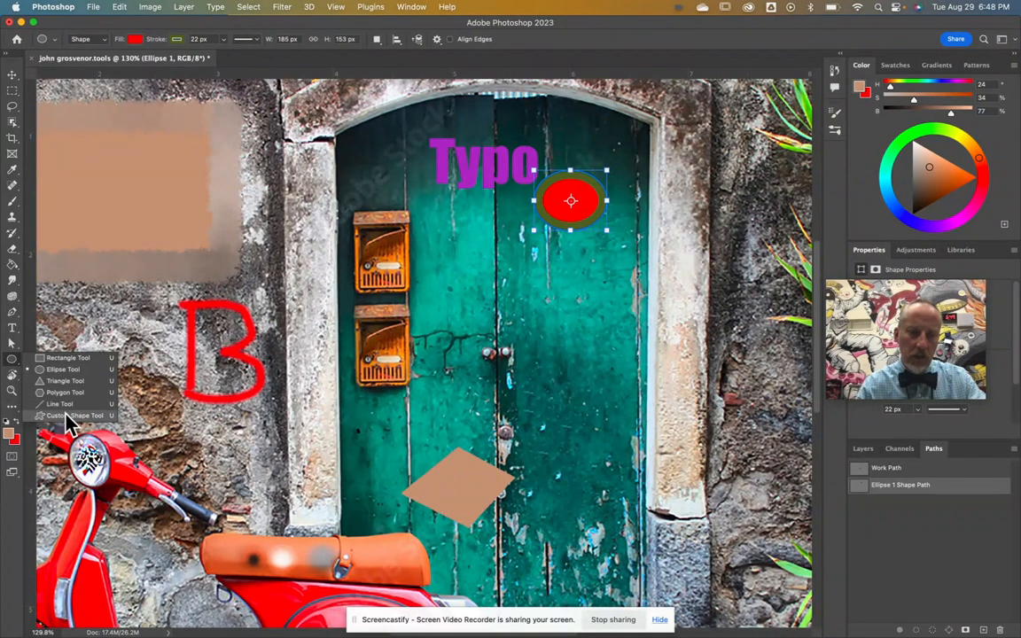
pyautogui.click(13, 362)
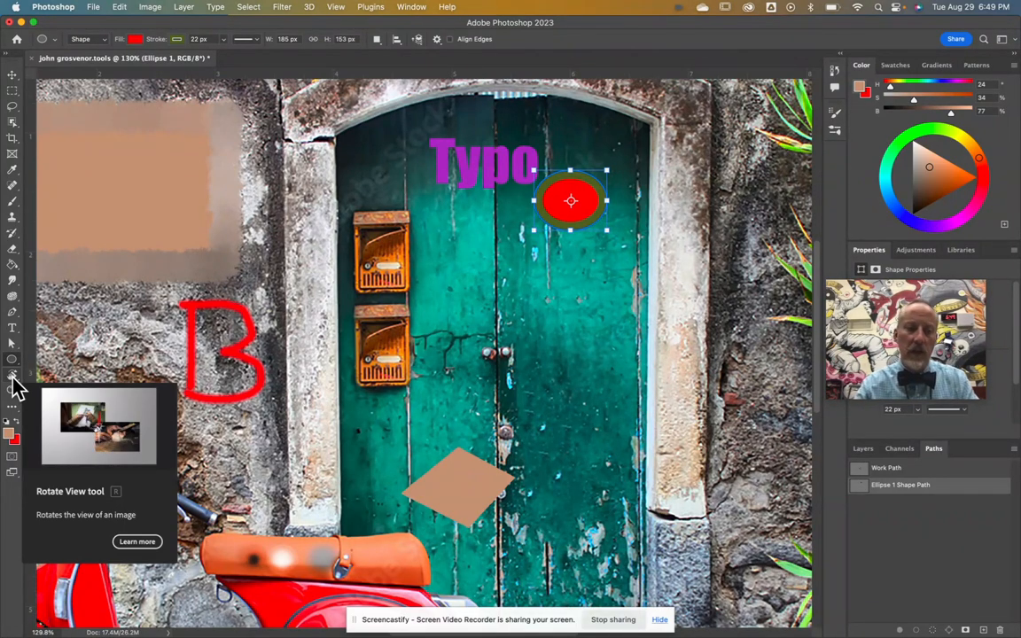
pyautogui.click(13, 380)
pyautogui.moveTo(479, 239)
pyautogui.mouseDown()
pyautogui.moveTo(539, 302)
pyautogui.moveTo(390, 222)
pyautogui.moveTo(496, 253)
pyautogui.moveTo(380, 204)
pyautogui.moveTo(465, 237)
pyautogui.moveTo(477, 260)
pyautogui.mouseUp()
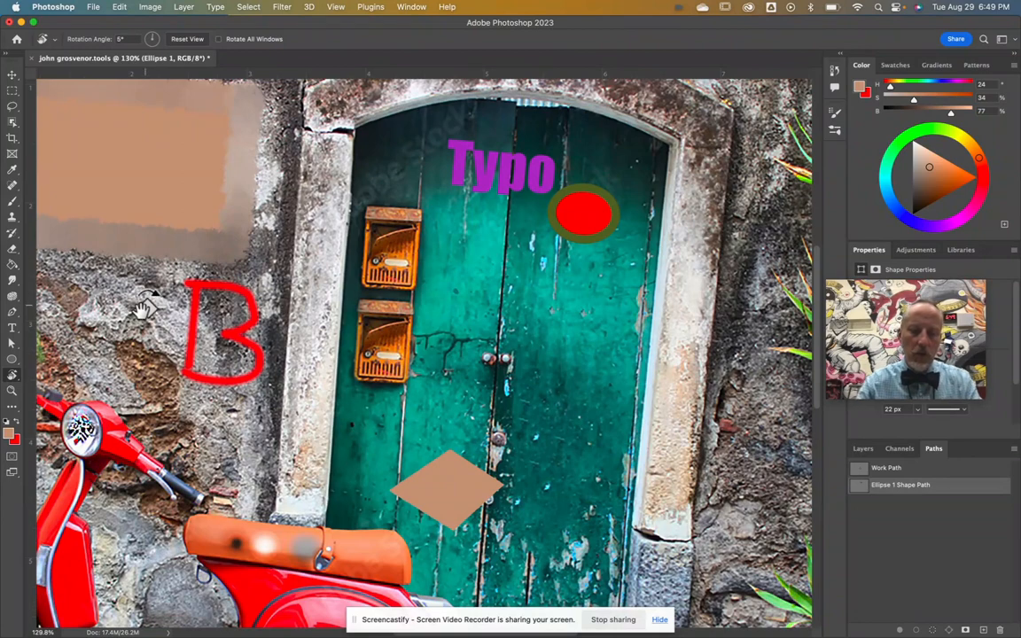
pyautogui.moveTo(629, 332); pyautogui.dragTo(653, 330)
pyautogui.click(12, 391)
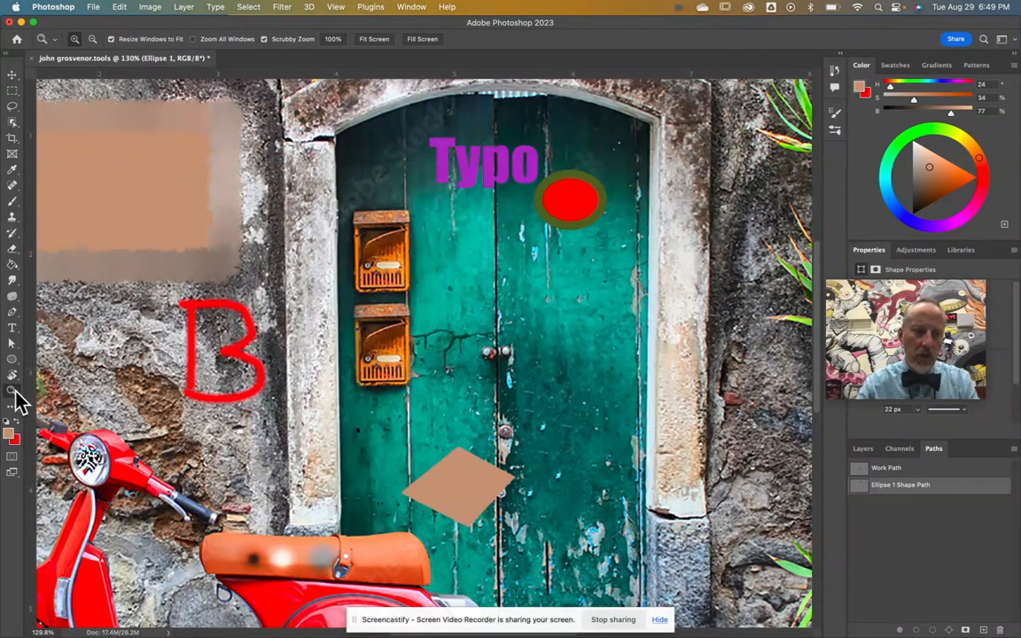
# Step: Scrub-zoom on the door, pan across door and scooter with the Hand Tool, then fit on screen
pyautogui.moveTo(529, 303); pyautogui.dragTo(527, 303)
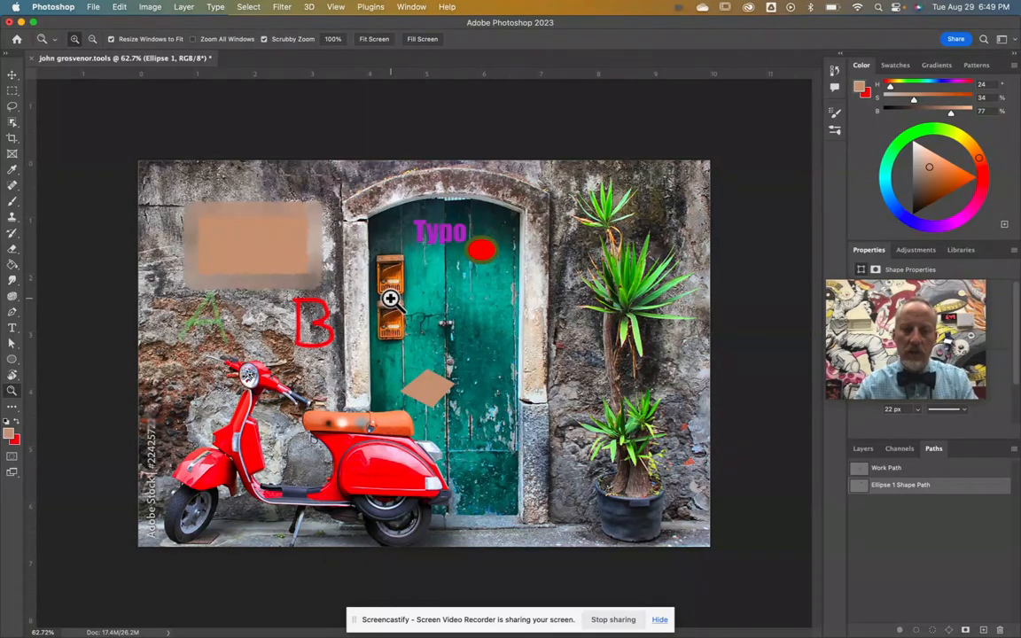
pyautogui.moveTo(335, 265)
pyautogui.mouseDown()
pyautogui.moveTo(460, 358)
pyautogui.moveTo(336, 248)
pyautogui.mouseUp()
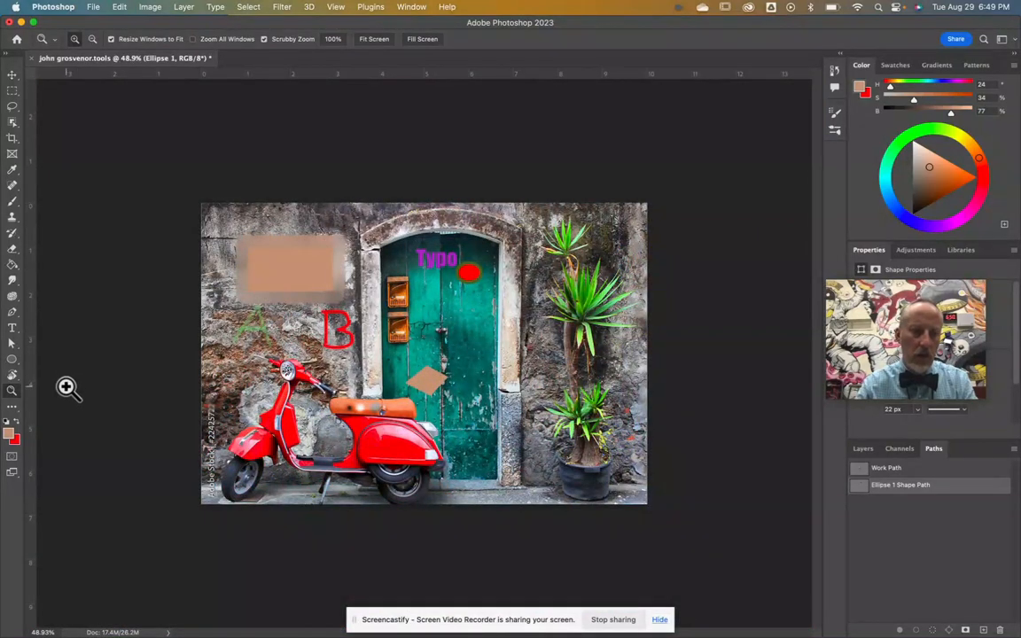
pyautogui.click(13, 376)
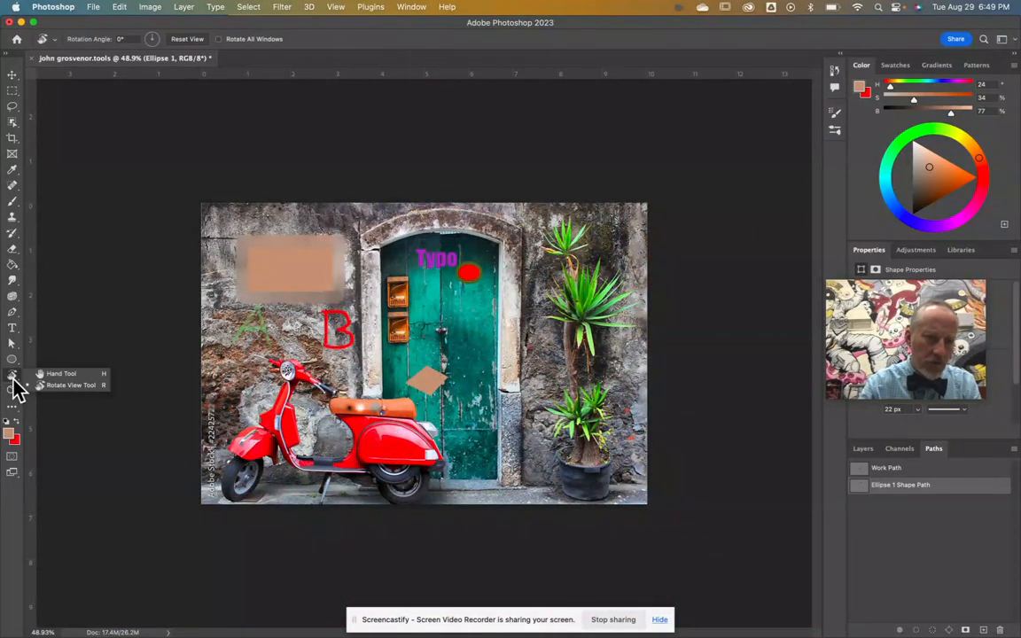
pyautogui.click(62, 374)
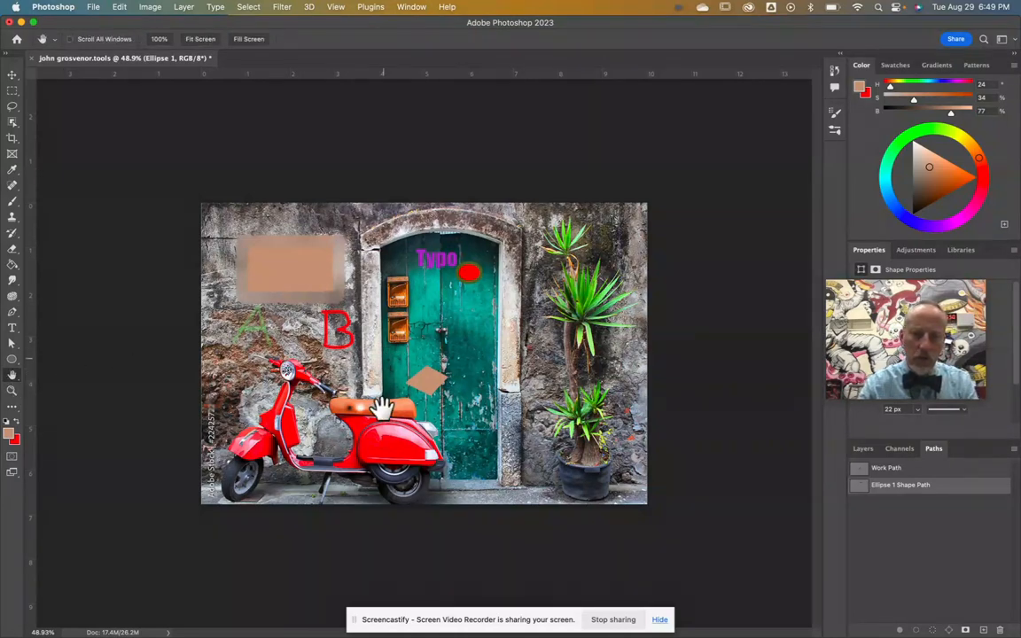
pyautogui.scroll(5, 387, 311)
pyautogui.moveTo(392, 307); pyautogui.dragTo(404, 288)
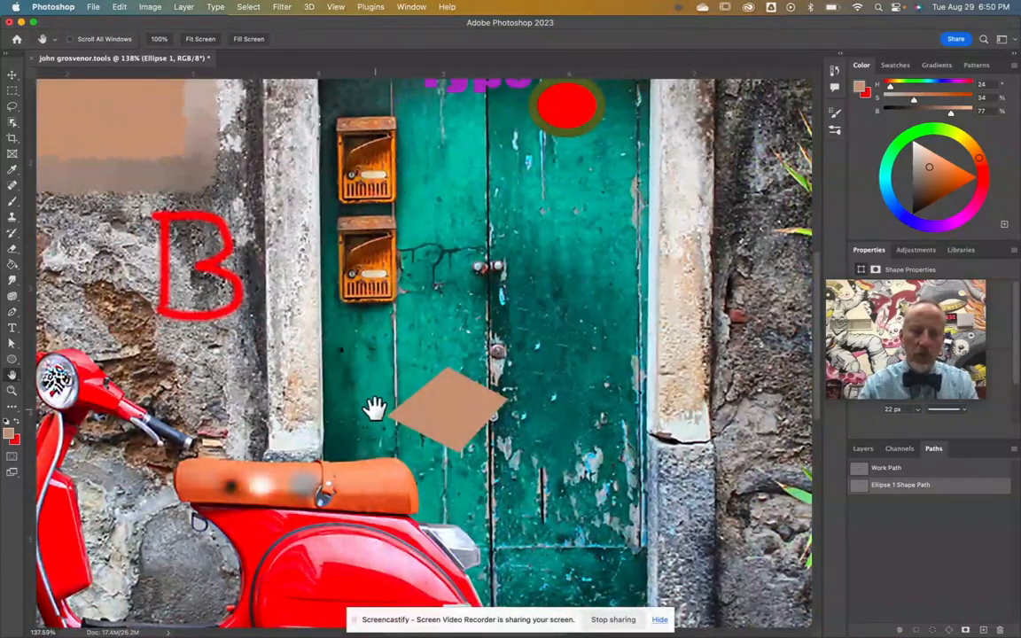
pyautogui.press('super+0')
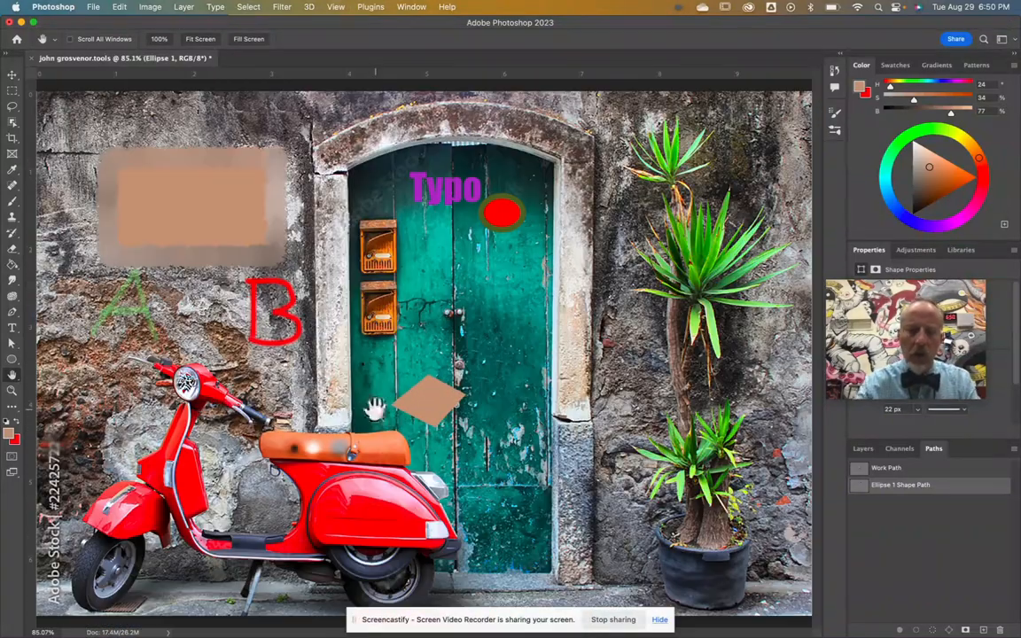